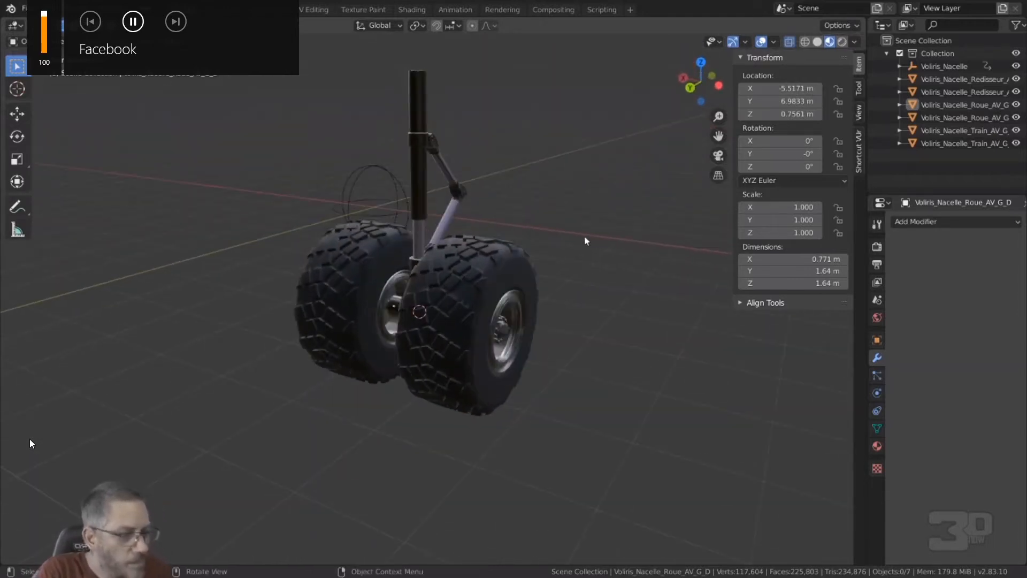
Step: Examine the twin-wheel landing gear on its own and mounted under the NATAC airship nacelle
middle_click_drag(485, 189, 483, 210, "shift")
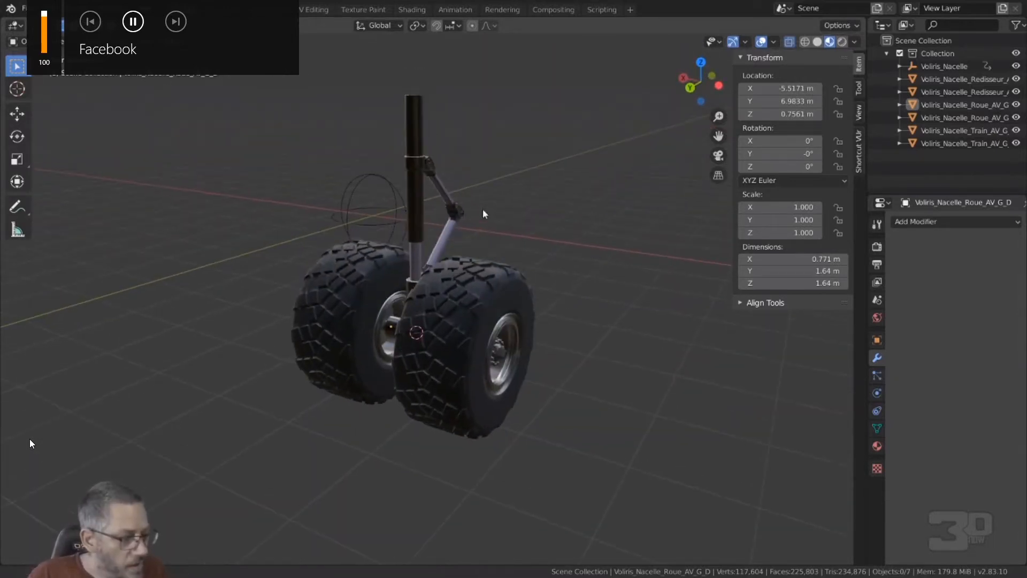
scroll(461, 251, "up", 2)
middle_click_drag(461, 251, 495, 261)
scroll(447, 259, "down", 2)
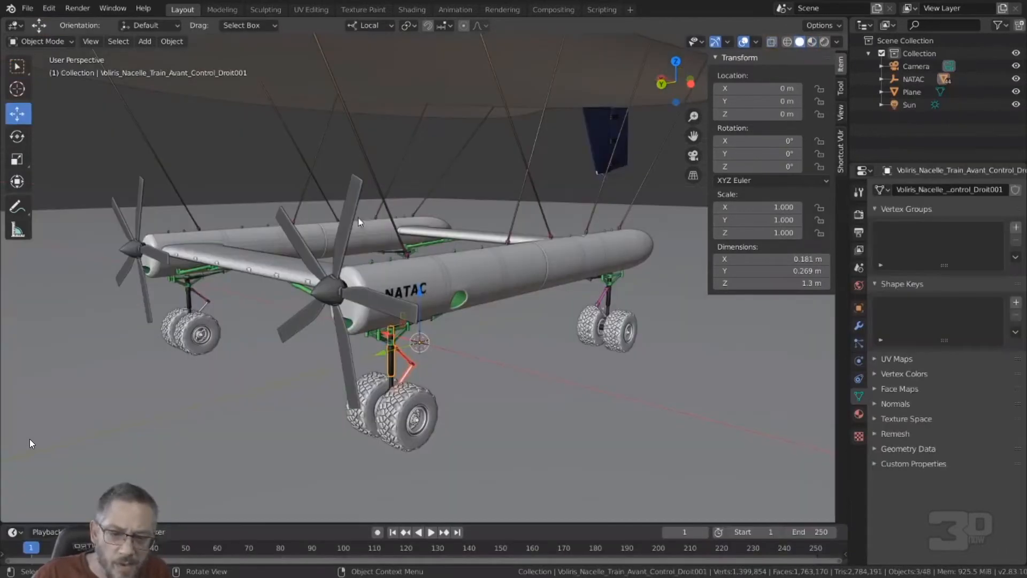
mouse_move(426, 312)
middle_mouse_down()
mouse_move(465, 308)
mouse_move(435, 328)
mouse_move(269, 331)
mouse_move(472, 314)
mouse_move(427, 296)
mouse_move(440, 312)
middle_mouse_up()
scroll(455, 309, "down", 5)
scroll(435, 324, "down", 4)
scroll(338, 322, "up", 3)
scroll(467, 314, "up", 8)
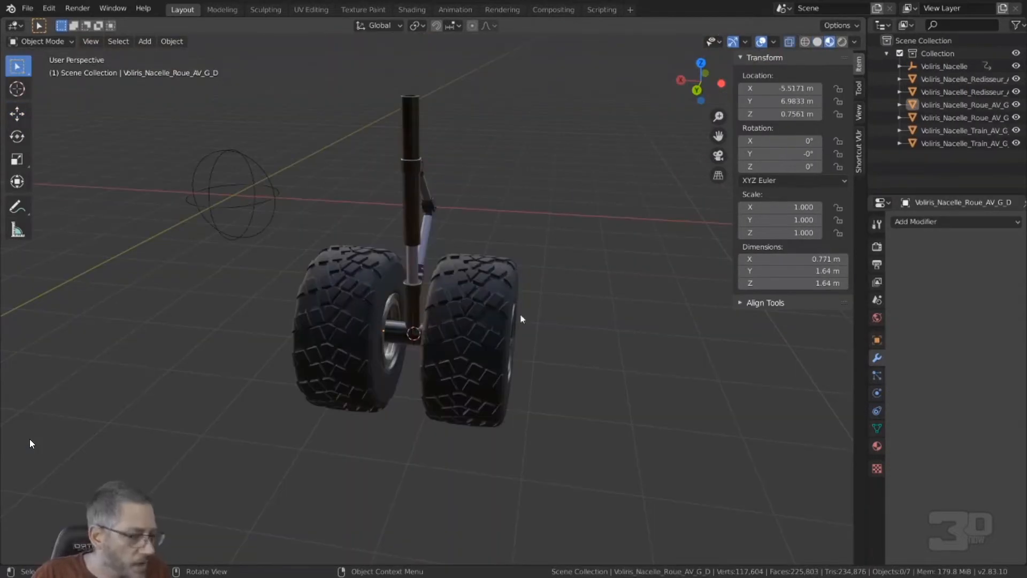
middle_click_drag(522, 317, 378, 332)
Step: Examine the landing gear's separate parts, including both wheels, the axle piece and the upper strut, ending in the right side view
left_click(483, 311)
left_click(354, 344)
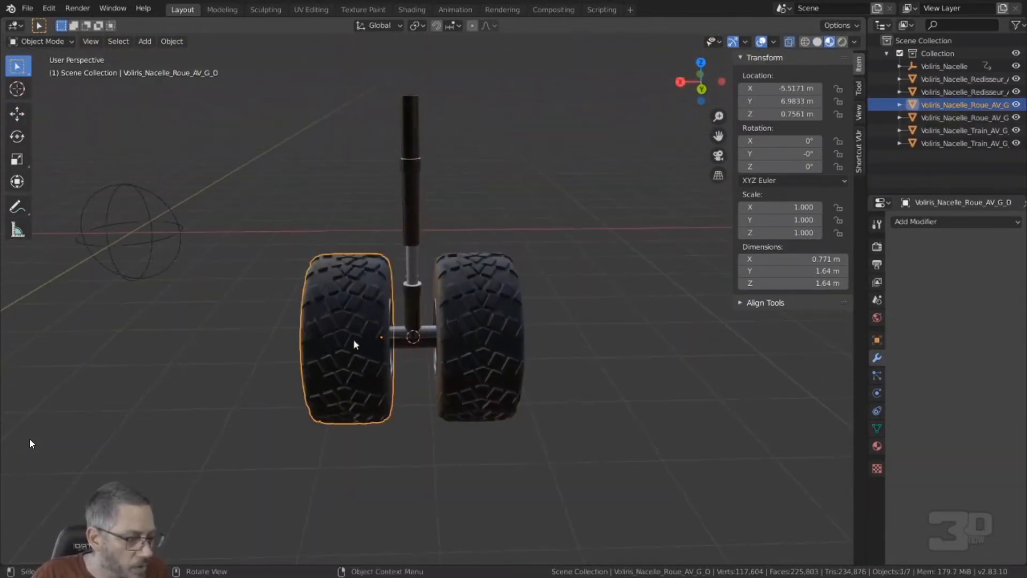
left_click(427, 320)
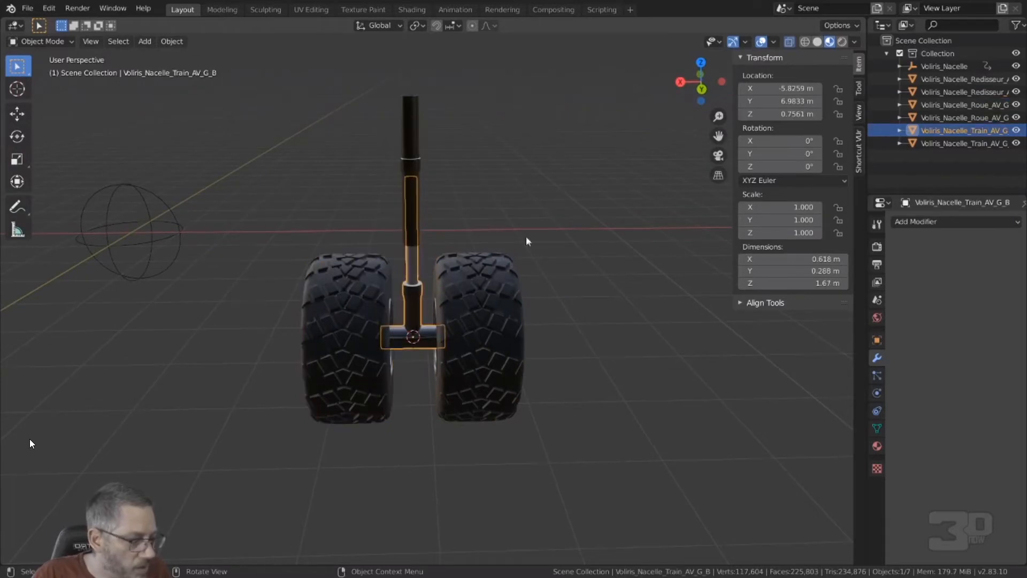
middle_click_drag(466, 279, 422, 240)
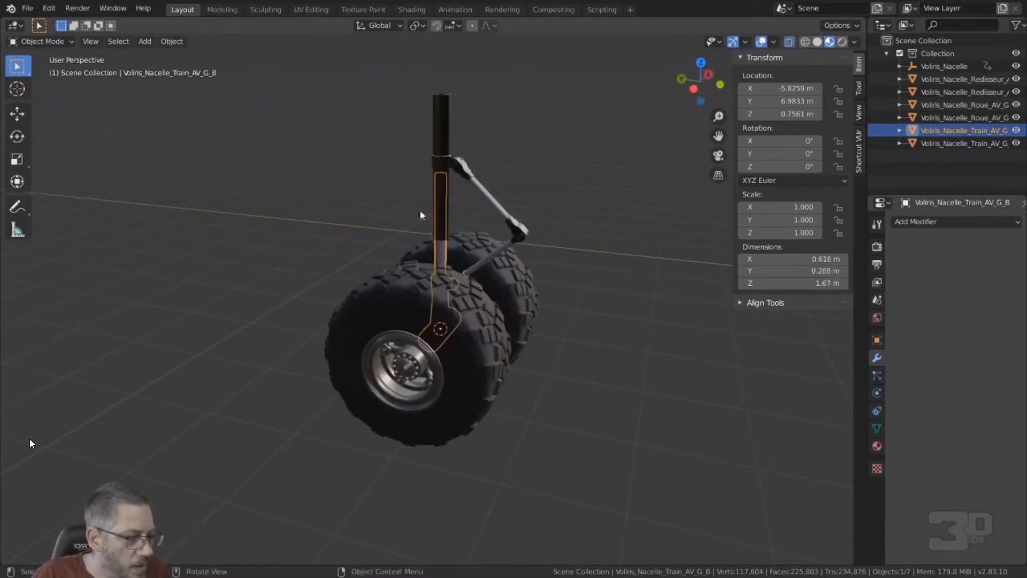
left_click(435, 146)
middle_click_drag(434, 146, 437, 231)
scroll(437, 231, "up", 3)
scroll(436, 228, "down", 2)
left_click(478, 305)
middle_click_drag(477, 305, 524, 285)
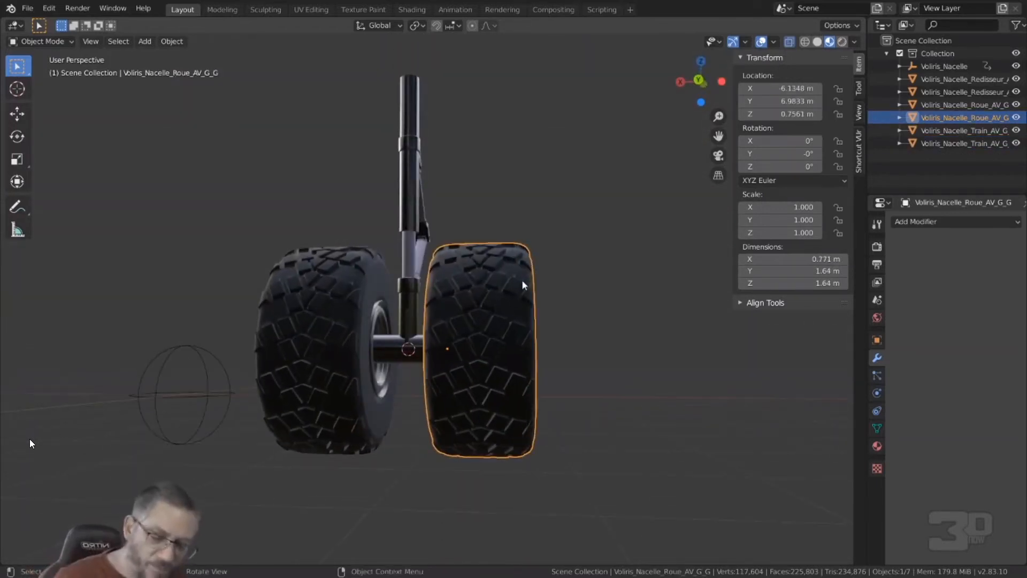
key("KP_3")
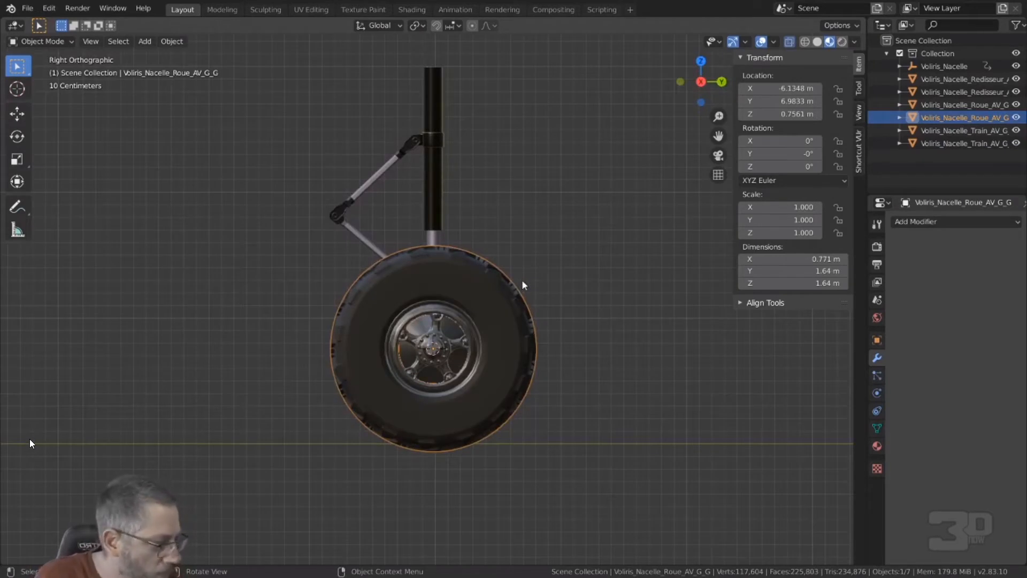
Step: Start the Shortcut VUr add-on so that pressed keys are displayed in the viewport
left_click(860, 150)
left_click(792, 76)
middle_click_drag(476, 448, 508, 337, "shift")
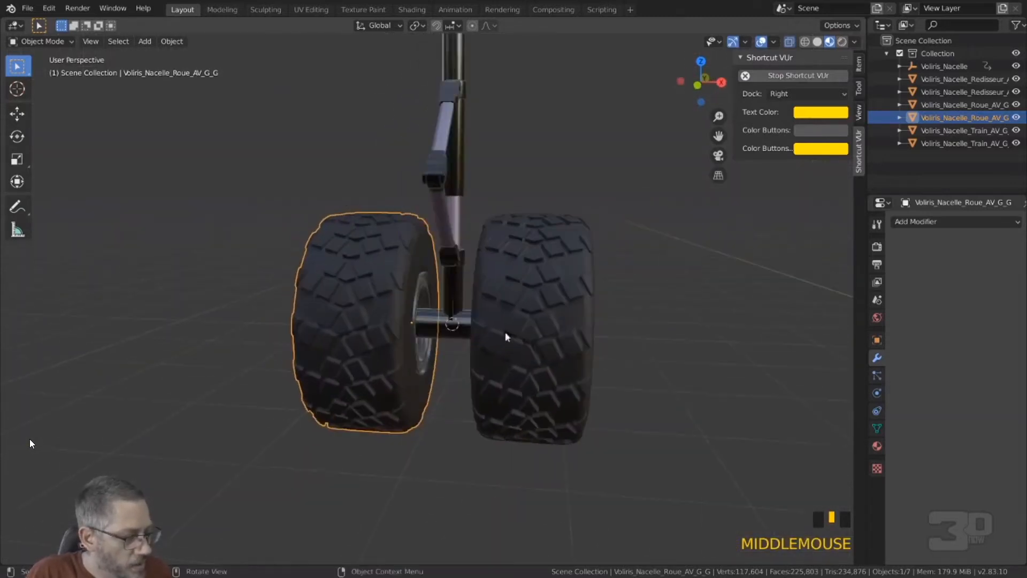
Step: Select the lower strut and axle piece, reset the 3D cursor to the world origin and snap it to that piece
left_click(452, 295)
key("shift+c")
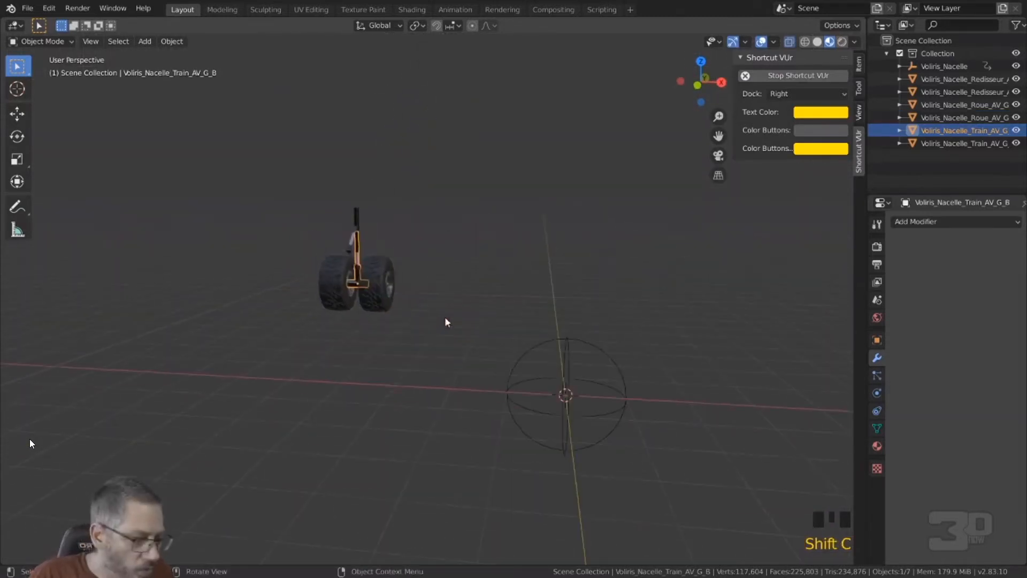
middle_click_drag(448, 321, 448, 347)
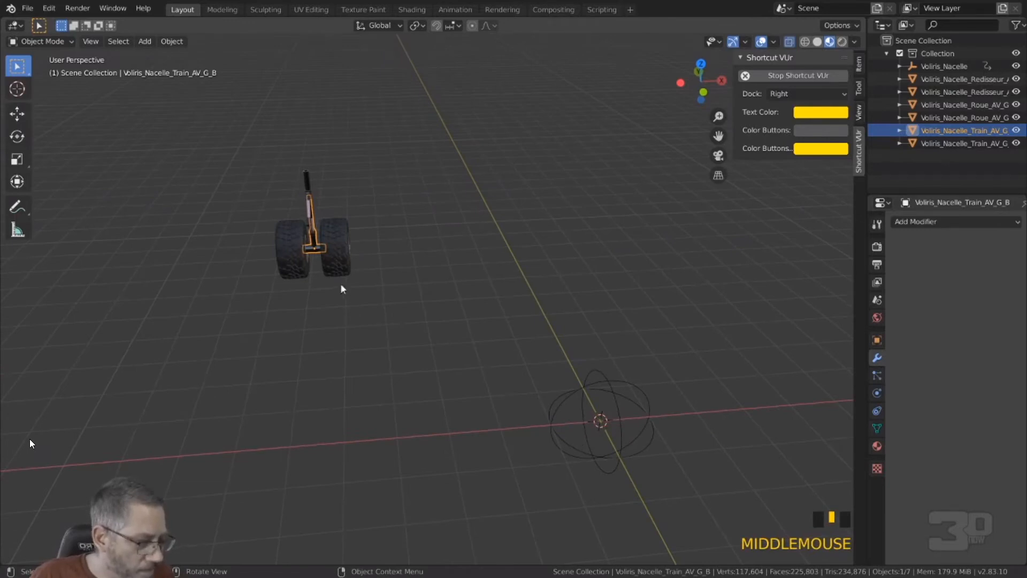
middle_click_drag(341, 287, 284, 244)
scroll(284, 243, "up", 1)
left_click(247, 265)
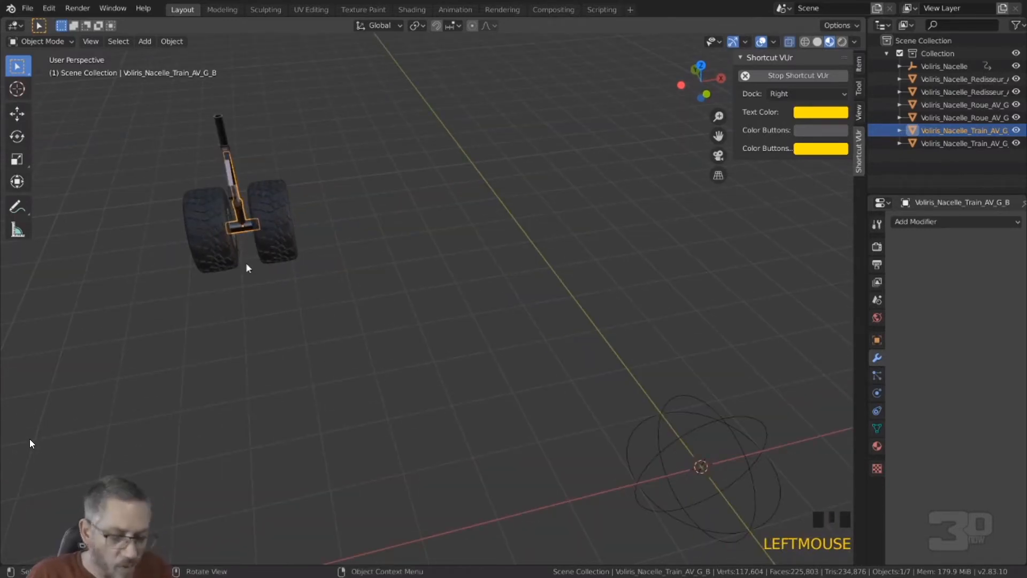
key("KP_Decimal")
middle_click_drag(348, 279, 471, 528)
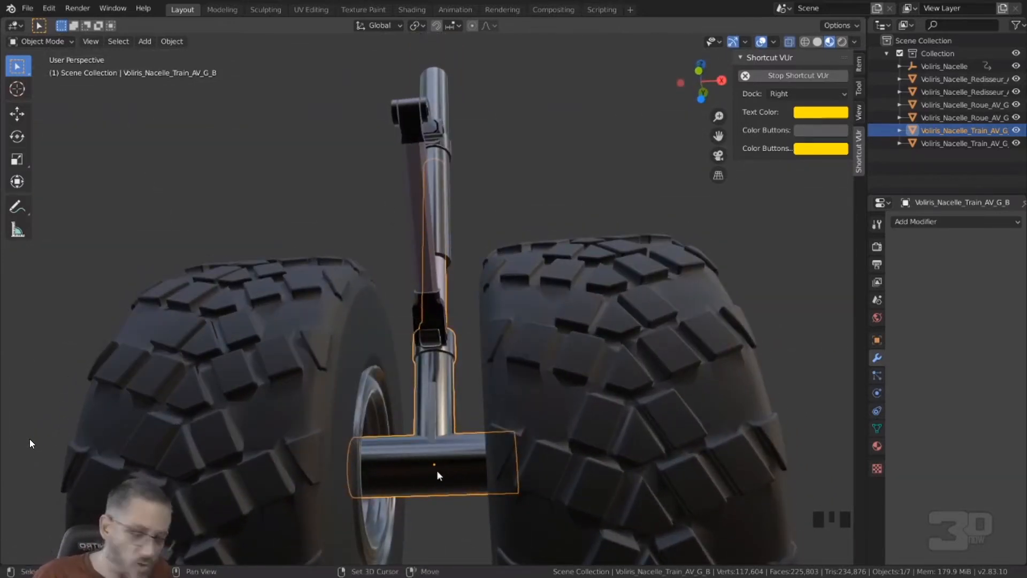
key("shift+s")
left_click(440, 545)
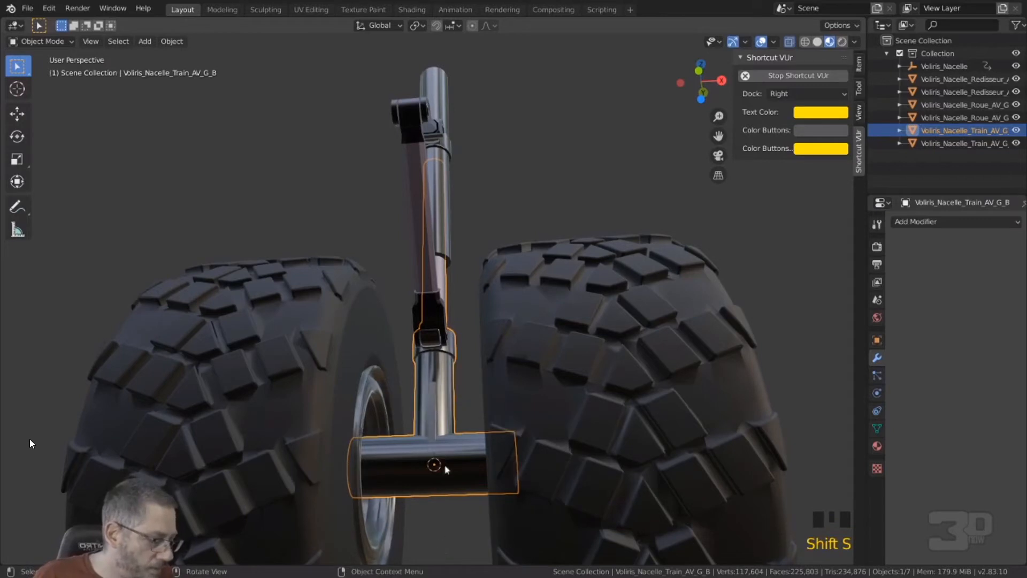
Step: Add a lattice at the 3D cursor in the middle of the wheel axle
scroll(447, 468, "down", 7)
middle_click_drag(447, 468, 664, 475)
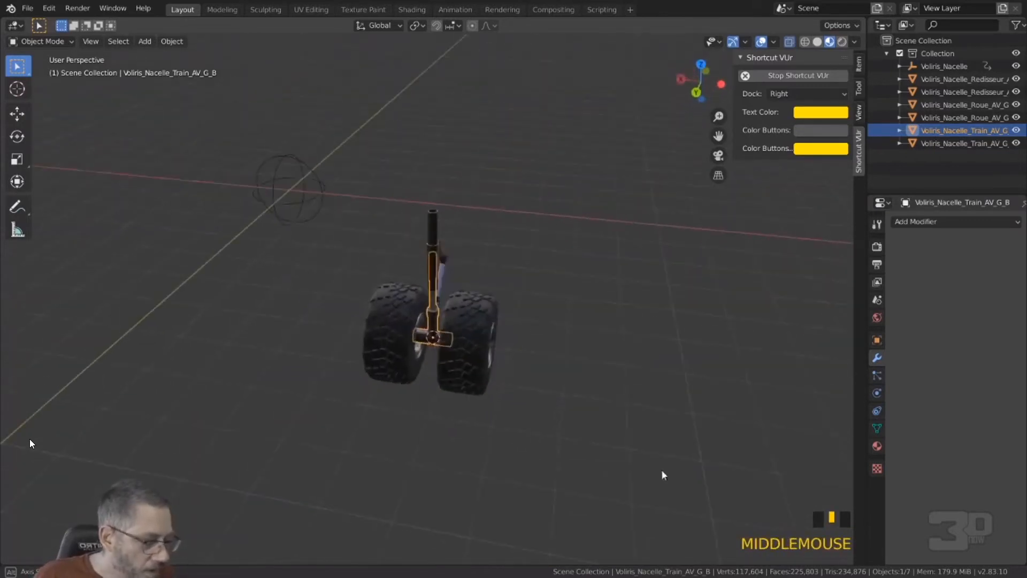
left_click(144, 41)
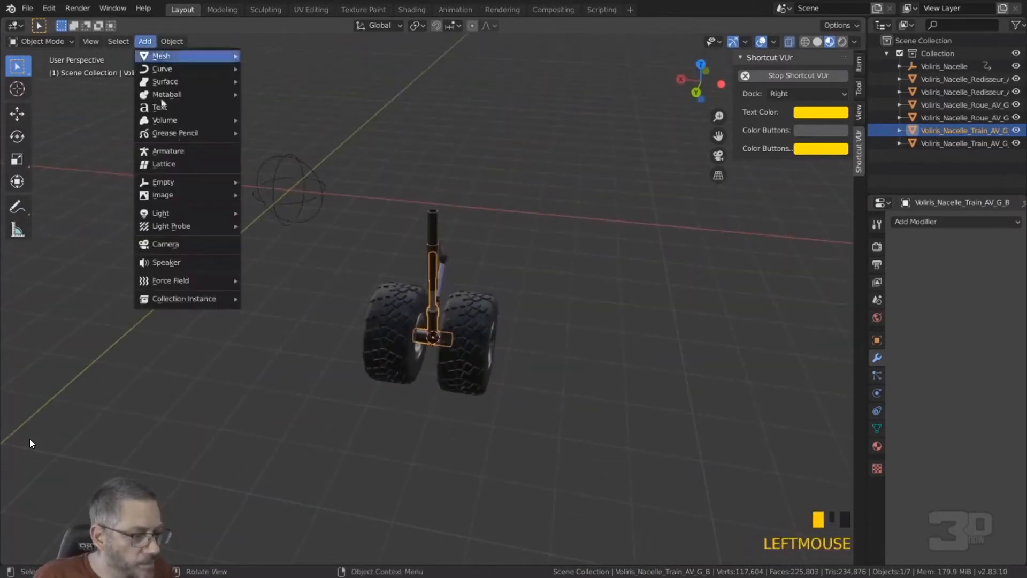
left_click(189, 165)
Step: Scale the lattice up uniformly by about 1.78 so that it surrounds the wheel in the right side view
middle_click_drag(396, 327, 406, 336)
key("KP_3")
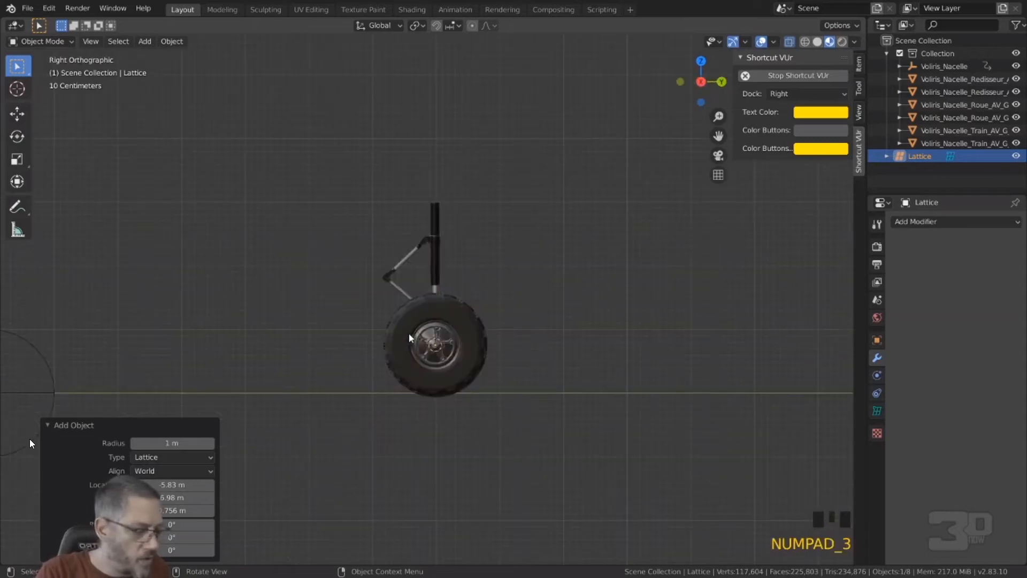
scroll(422, 341, "up", 3)
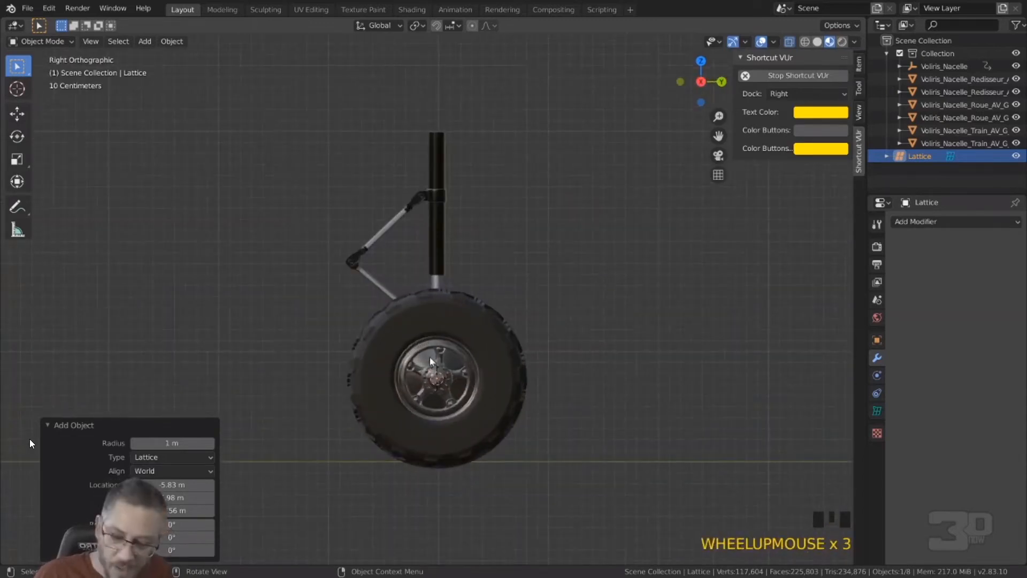
key("s")
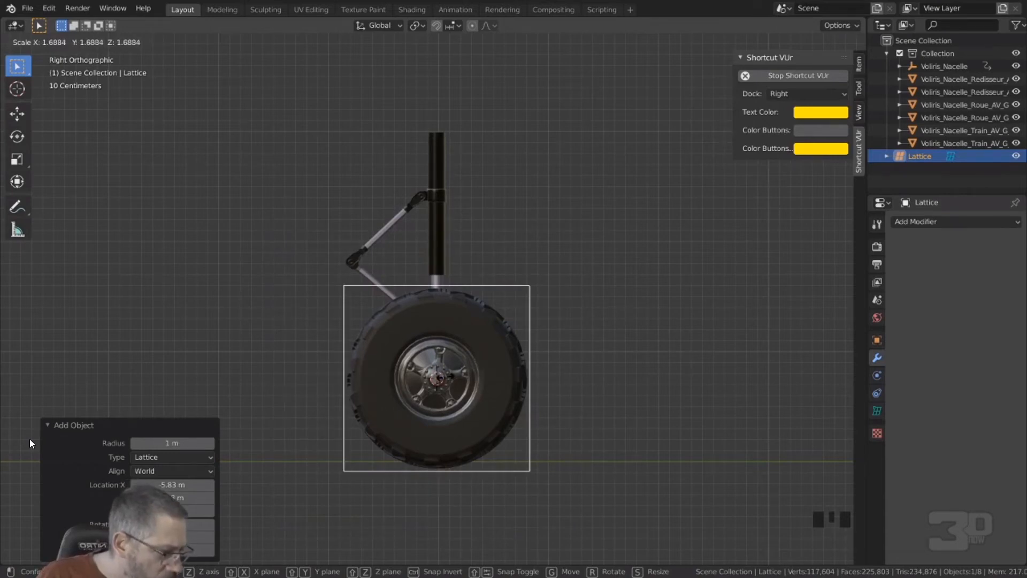
left_click(507, 369)
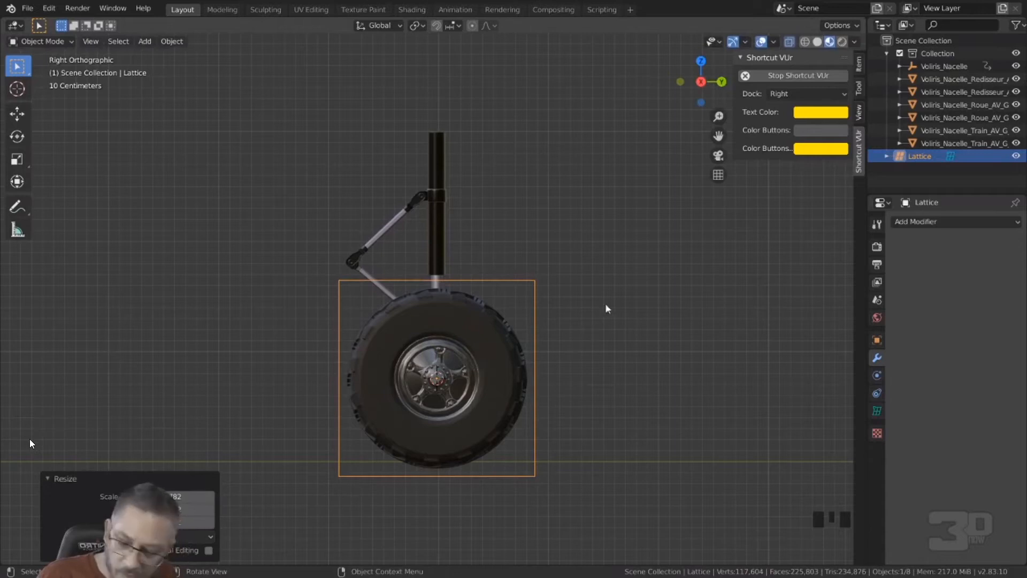
Step: Shrink the lattice uniformly by about 0.945 and again by about 0.982 to fit closely around the tire's outline
key("s")
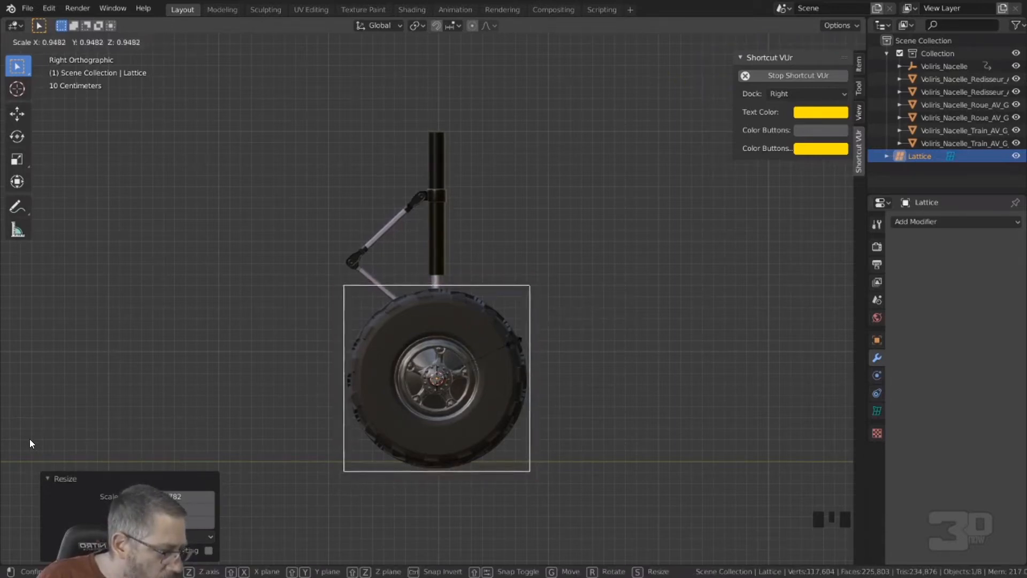
left_click(506, 347)
scroll(460, 278, "up", 5)
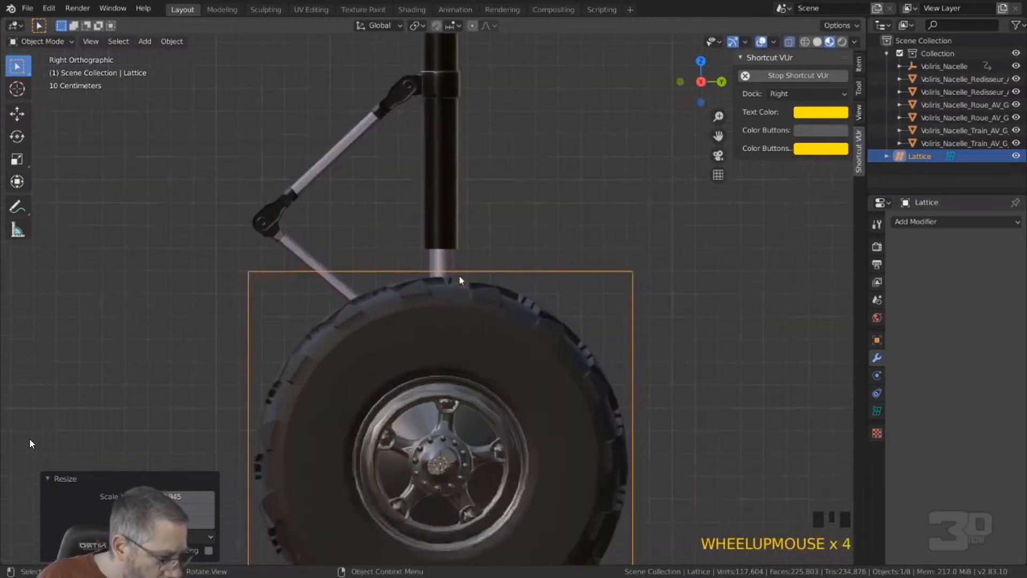
middle_click_drag(417, 392, 367, 202, "shift")
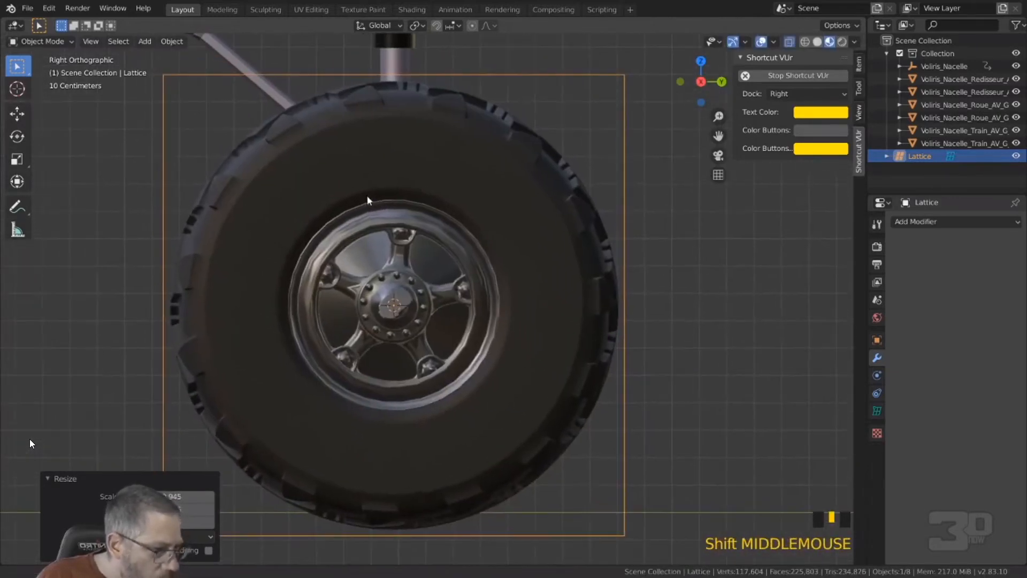
key("s")
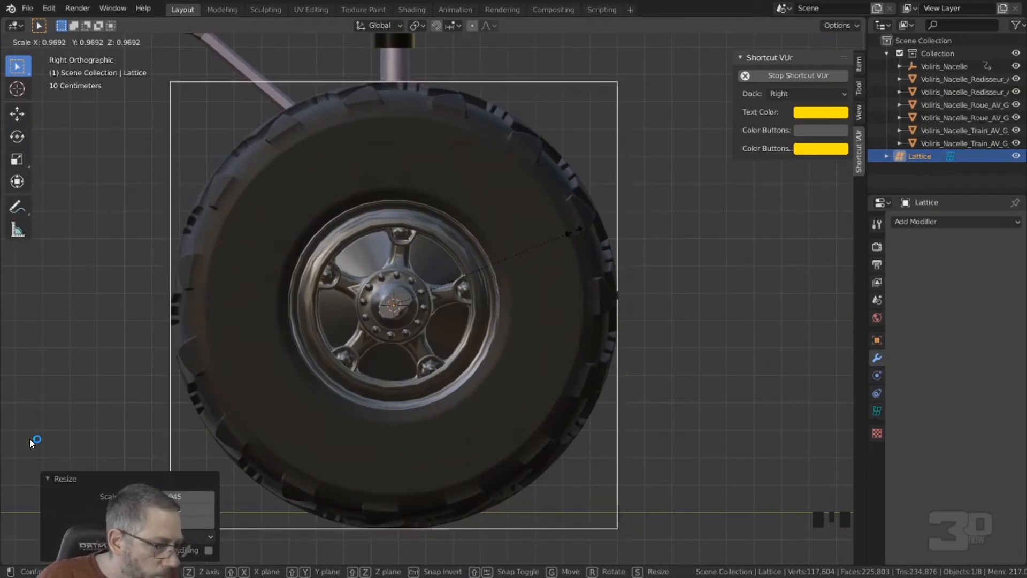
left_click(577, 230)
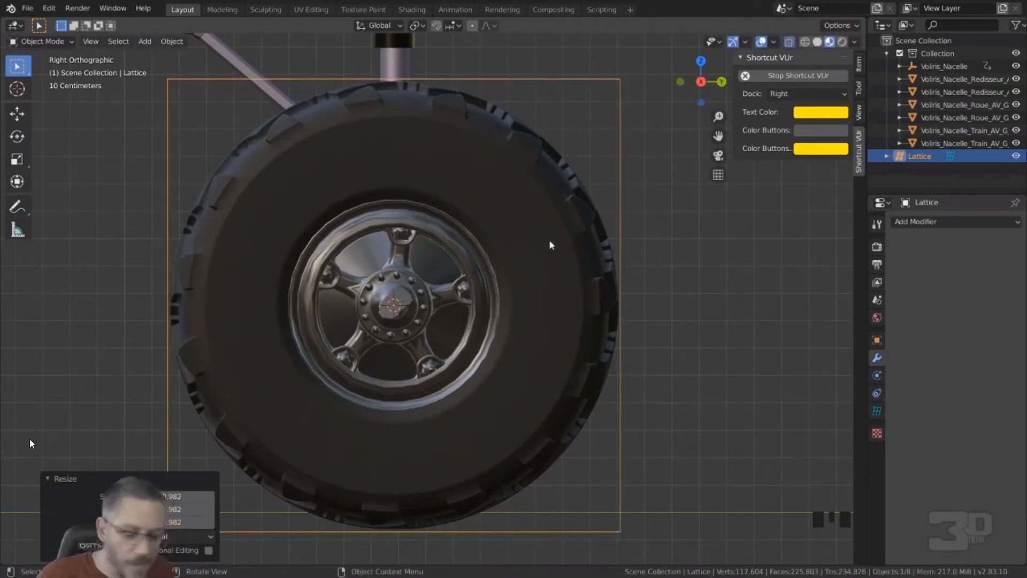
Step: Widen the lattice along the X axis by about 1.196 in front view so that it encloses both wheels
key("KP_1")
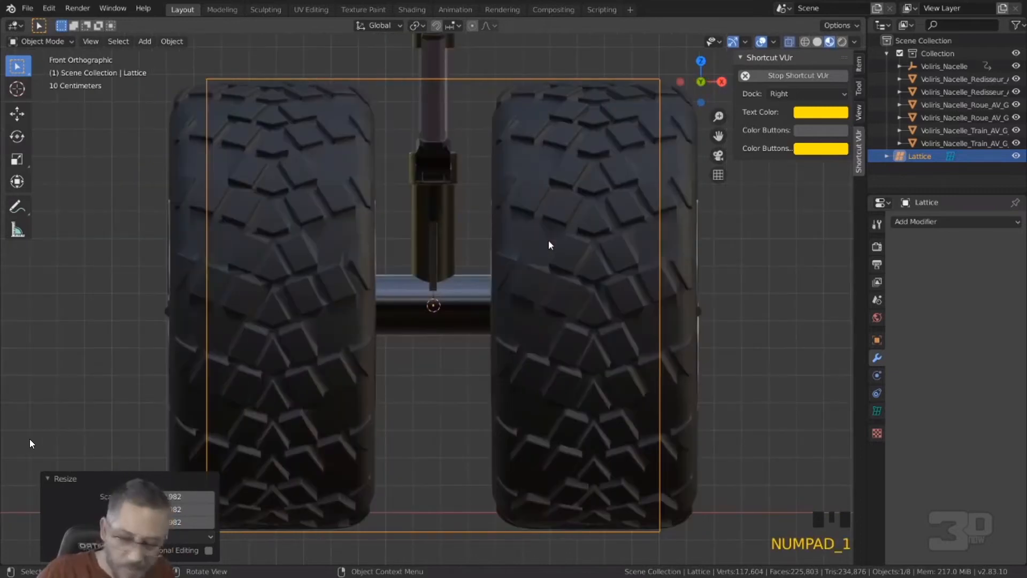
key("s")
key("x")
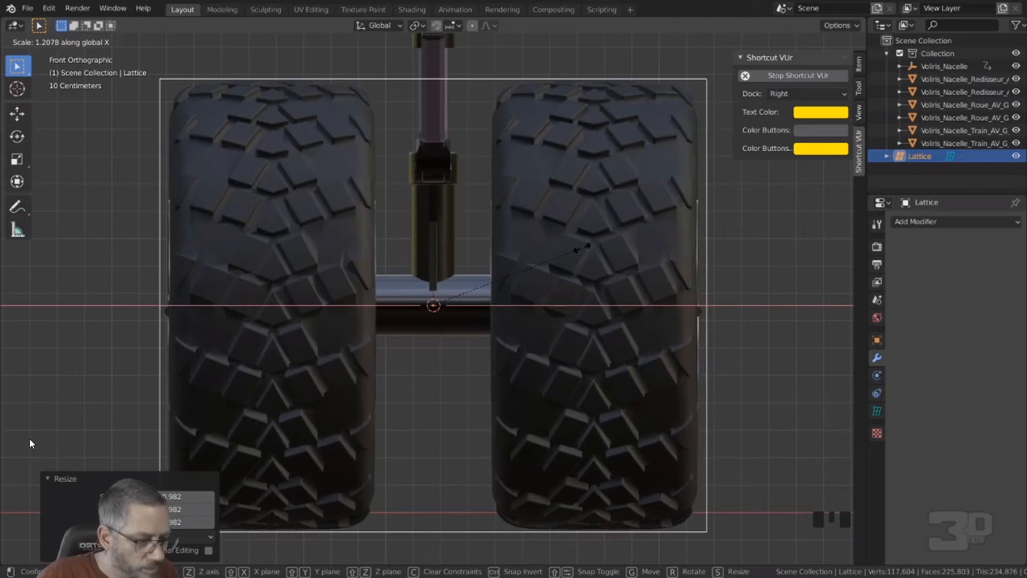
left_click(582, 249)
scroll(495, 266, "down", 2)
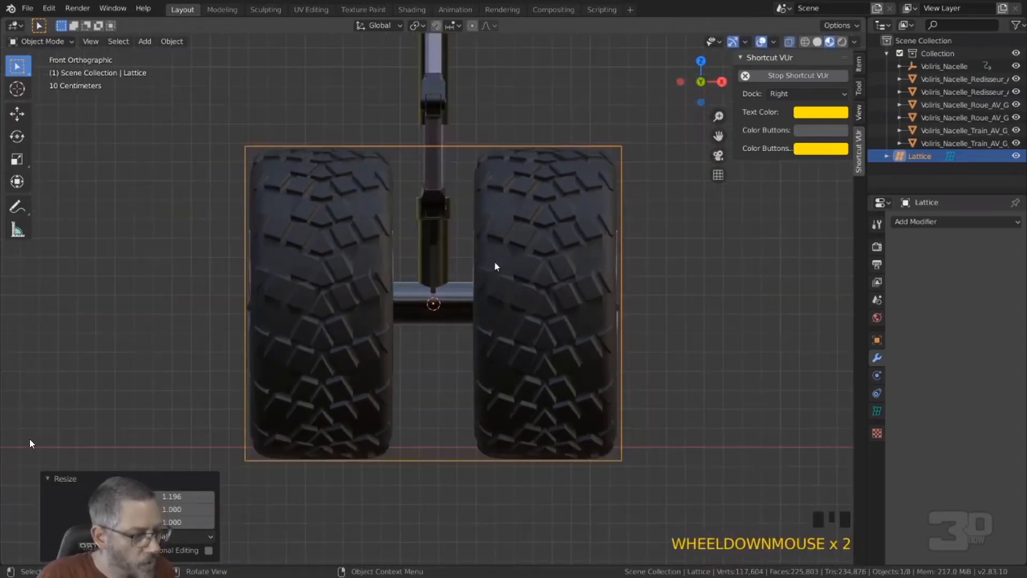
scroll(492, 270, "down", 3)
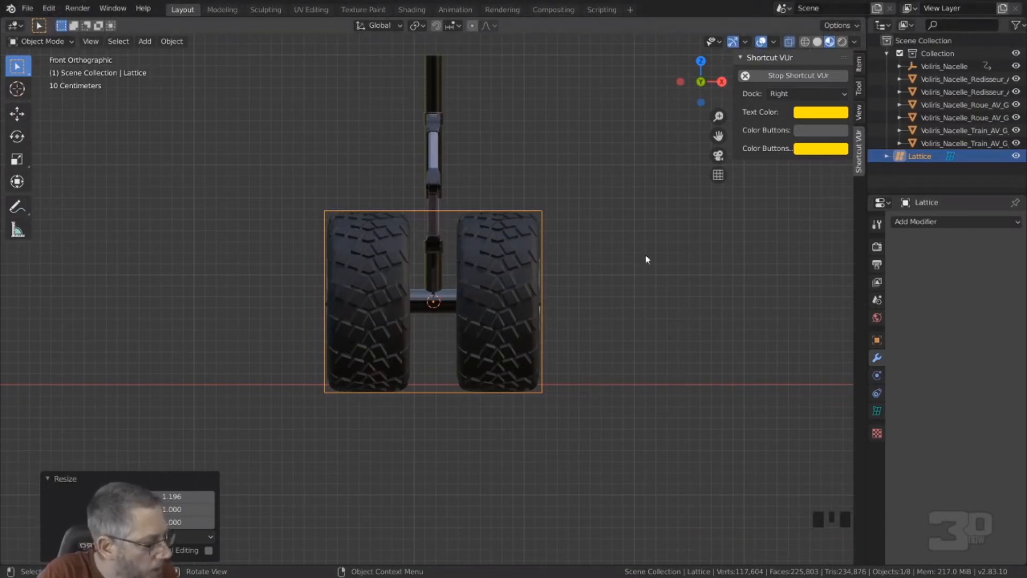
Step: Try out the lattice's resolution with U at 6 and 1 and V at 3, restoring each to 2
middle_click_drag(448, 242, 510, 277)
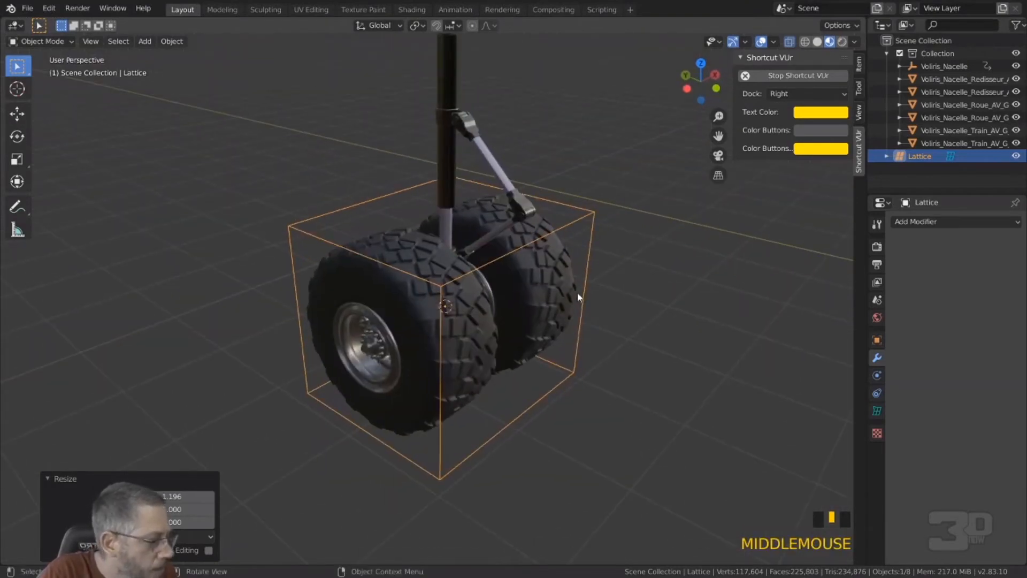
left_click(877, 410)
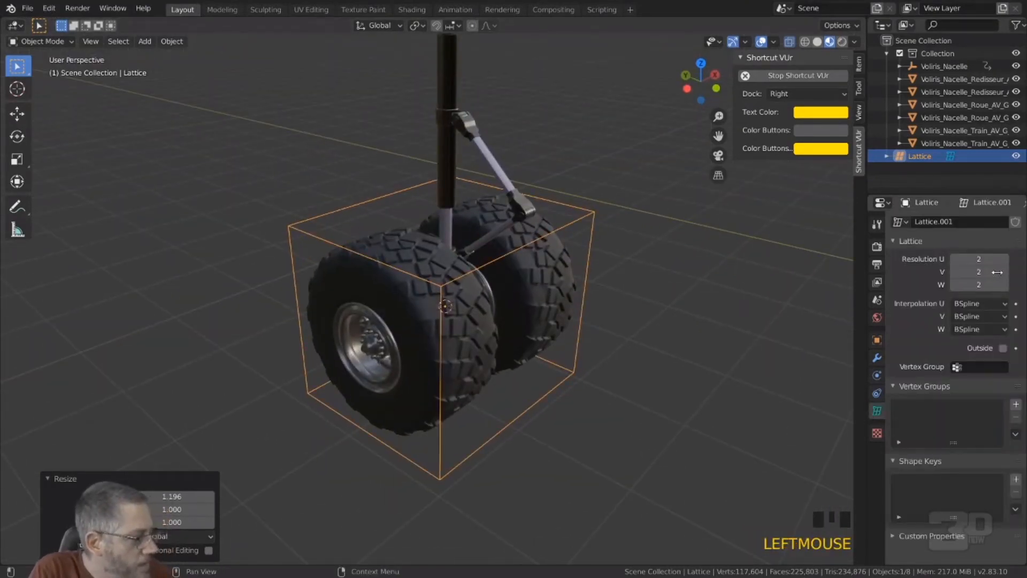
left_click(1006, 259)
left_click(1005, 260)
left_click(1005, 260)
left_click(1006, 260)
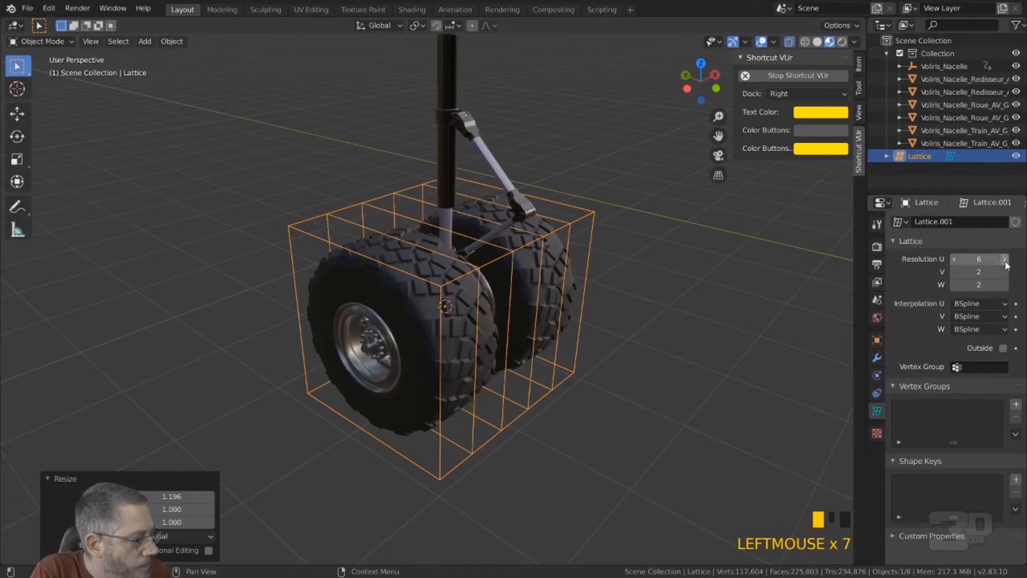
left_click(955, 259)
left_click(954, 259)
left_click(955, 259)
left_click(954, 260)
left_click(954, 260)
left_click(955, 260)
left_click(955, 260)
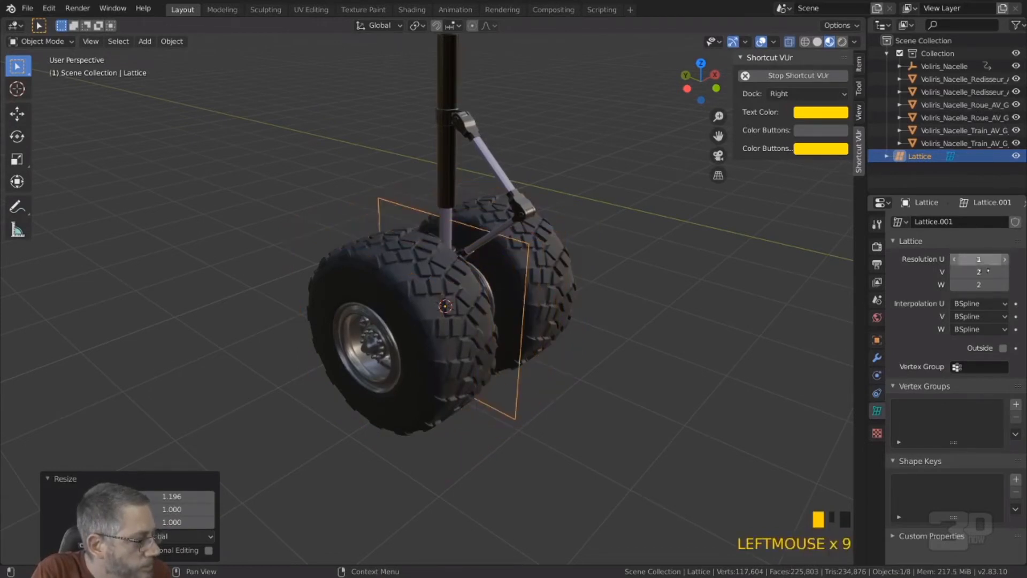
left_click(1005, 260)
left_click(1005, 273)
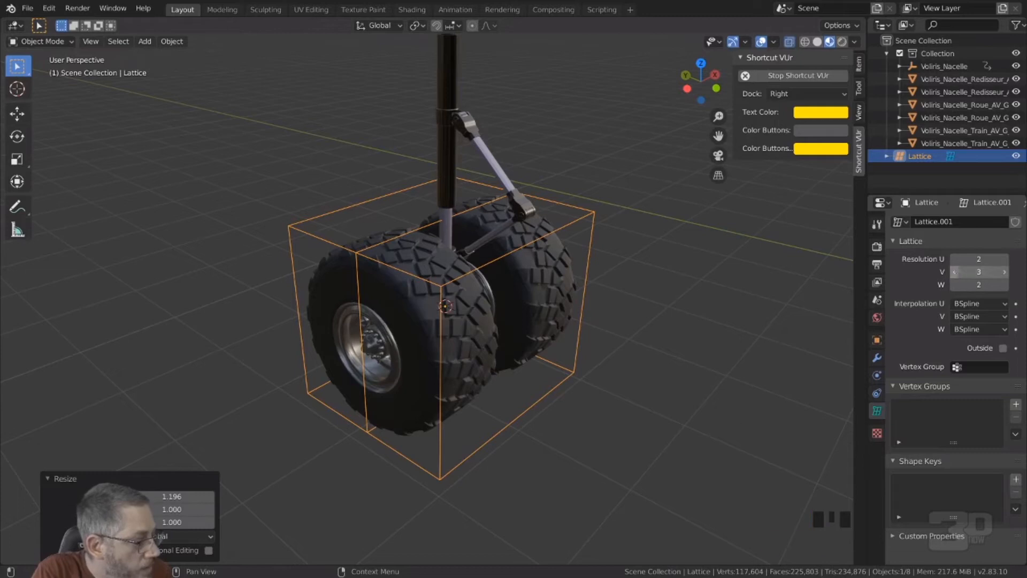
left_click(955, 273)
Step: Set the lattice's U resolution to 9
left_click(1005, 259)
left_click(1006, 260)
left_click(1005, 260)
left_click(1005, 259)
left_click(1005, 259)
left_click(1005, 260)
left_click(1005, 260)
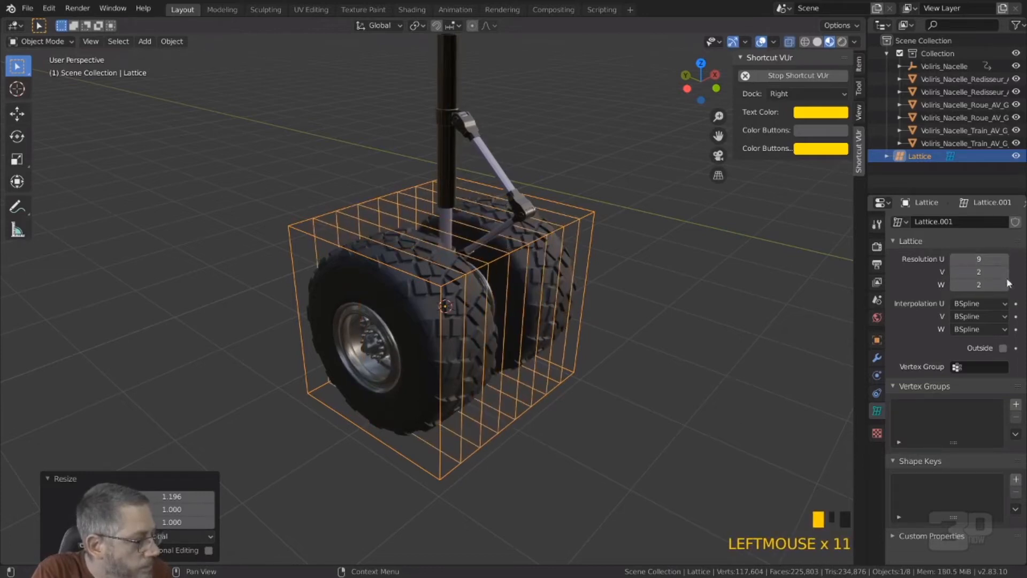
Step: Set the lattice's W resolution to 9
left_click(1005, 285)
left_click(1005, 285)
left_click(1005, 285)
left_click(1005, 284)
left_click(1006, 284)
left_click(1005, 285)
left_click(1005, 285)
left_click(679, 318)
middle_click_drag(679, 319, 555, 332)
left_click(469, 410)
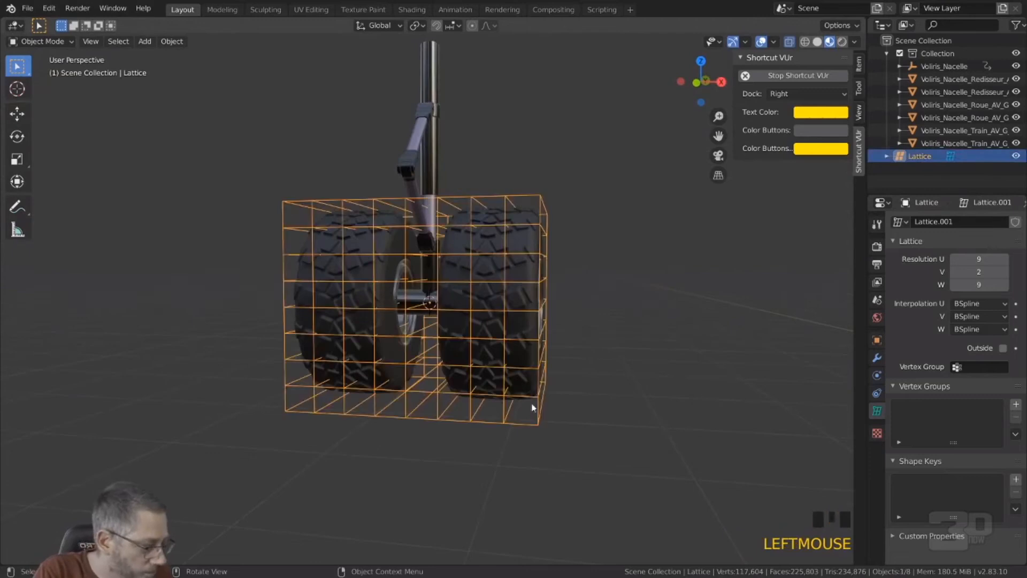
Step: Apply all transforms (location, rotation and scale) to the wheel Voliris_Nacelle_Roue_AV_G_D
left_click(513, 241)
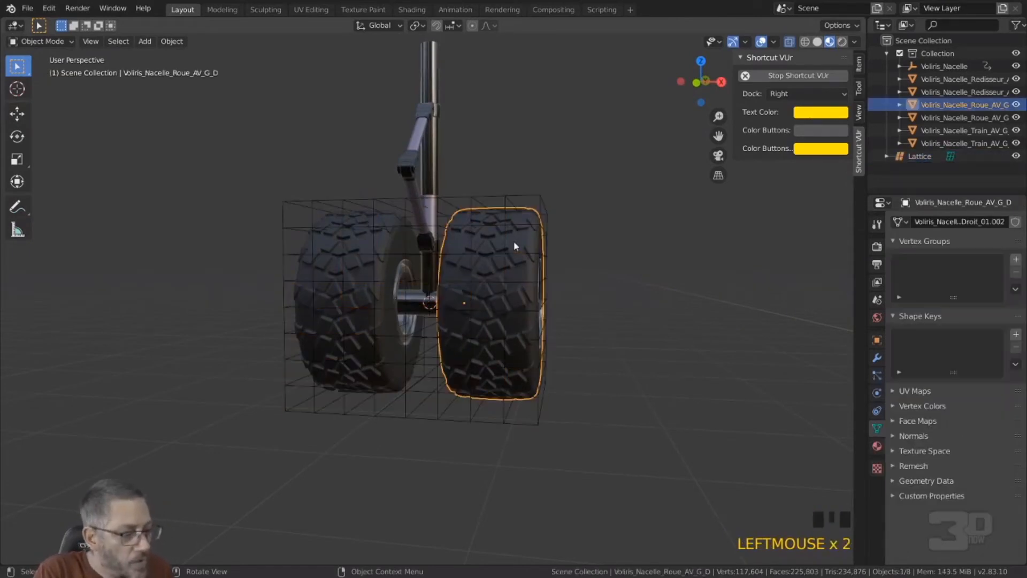
middle_click_drag(519, 250, 522, 262)
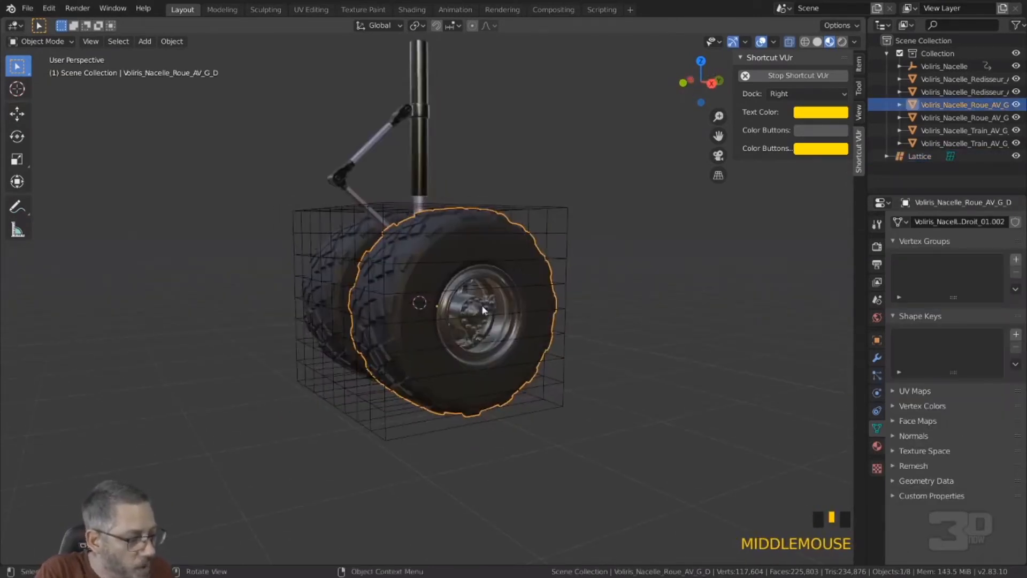
scroll(481, 305, "up", 3)
mouse_move(481, 305)
middle_mouse_down()
mouse_move(554, 317)
mouse_move(478, 320)
middle_mouse_up()
scroll(519, 313, "up", 3)
left_click(478, 319)
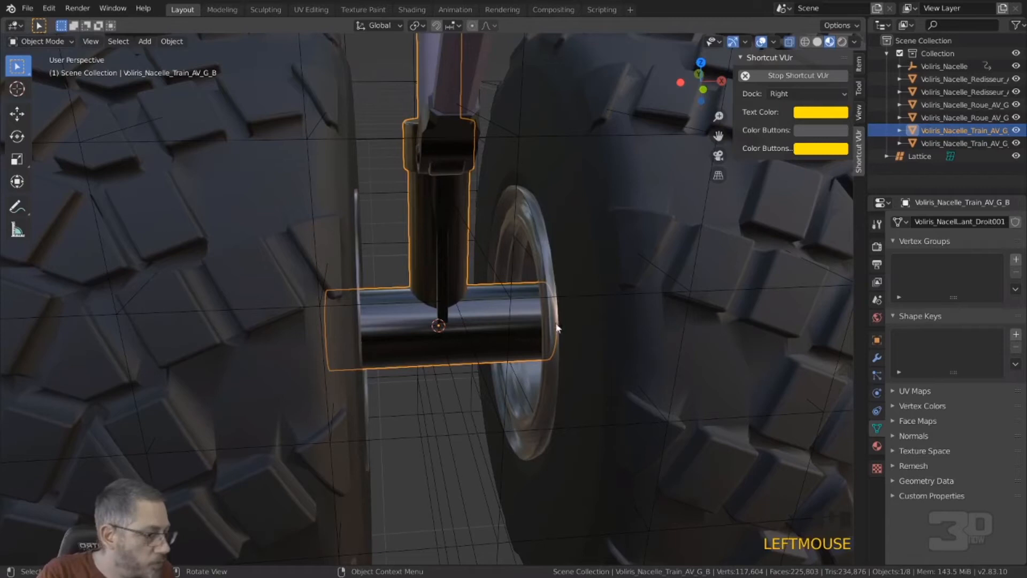
left_click(602, 336)
scroll(554, 320, "down", 4)
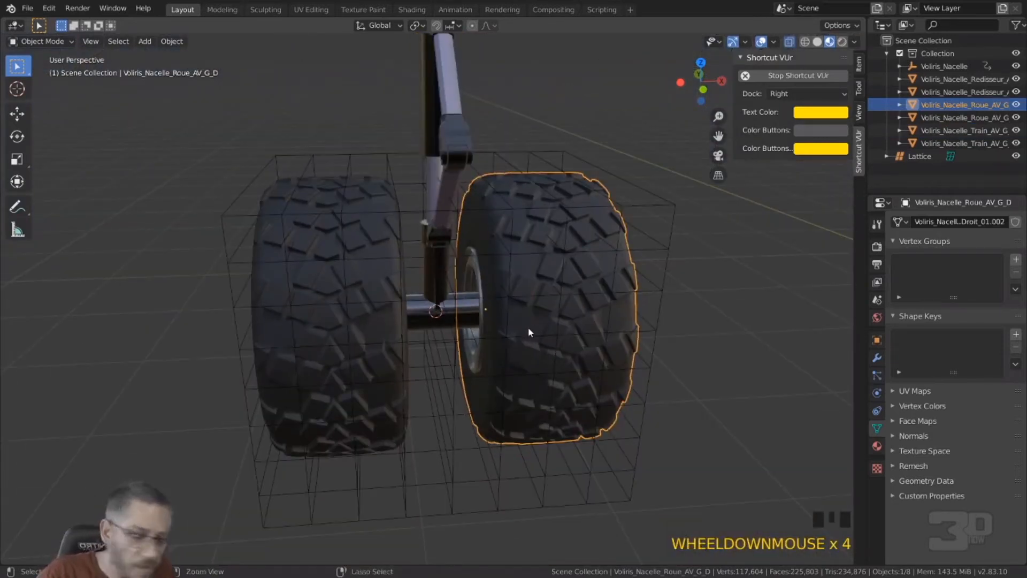
key("ctrl+a")
left_click(506, 359)
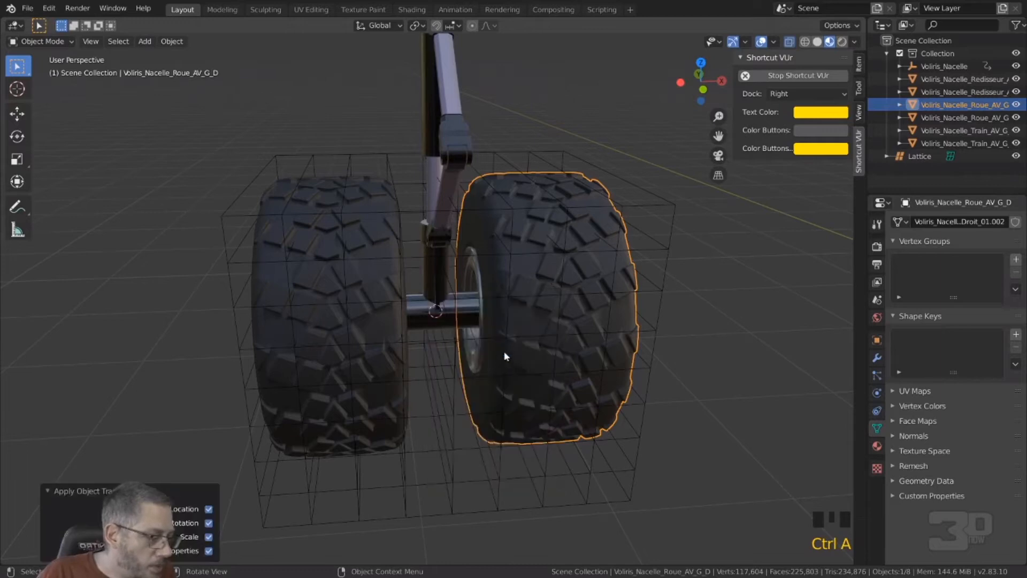
Step: Open the lower strut and axle mesh Voliris_Nacelle_Train_AV_G_B for editing
scroll(460, 317, "down", 4)
middle_click_drag(460, 318, 501, 206)
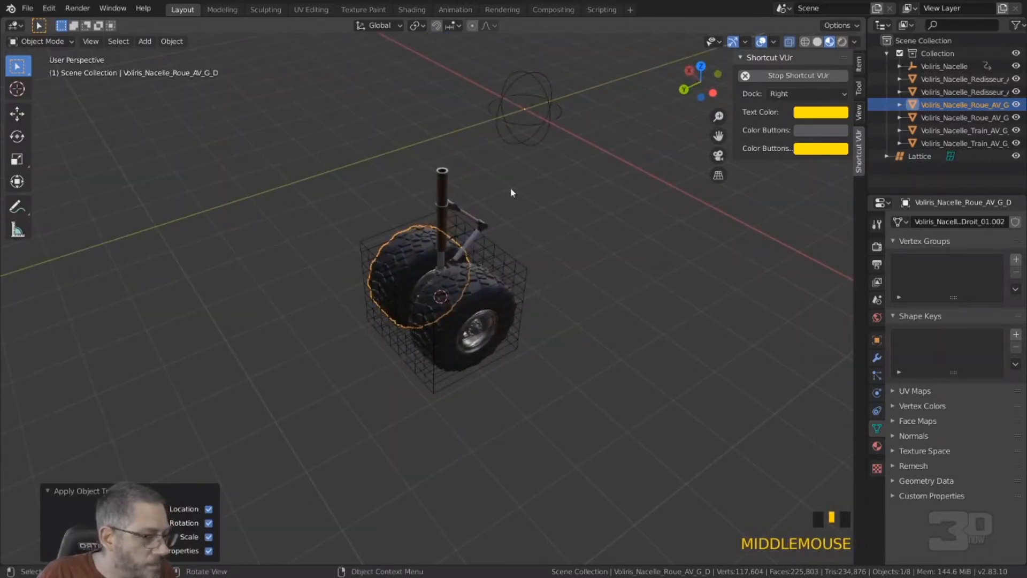
scroll(477, 267, "up", 7)
mouse_move(456, 276)
middle_mouse_down()
mouse_move(509, 252)
mouse_move(452, 282)
middle_mouse_up()
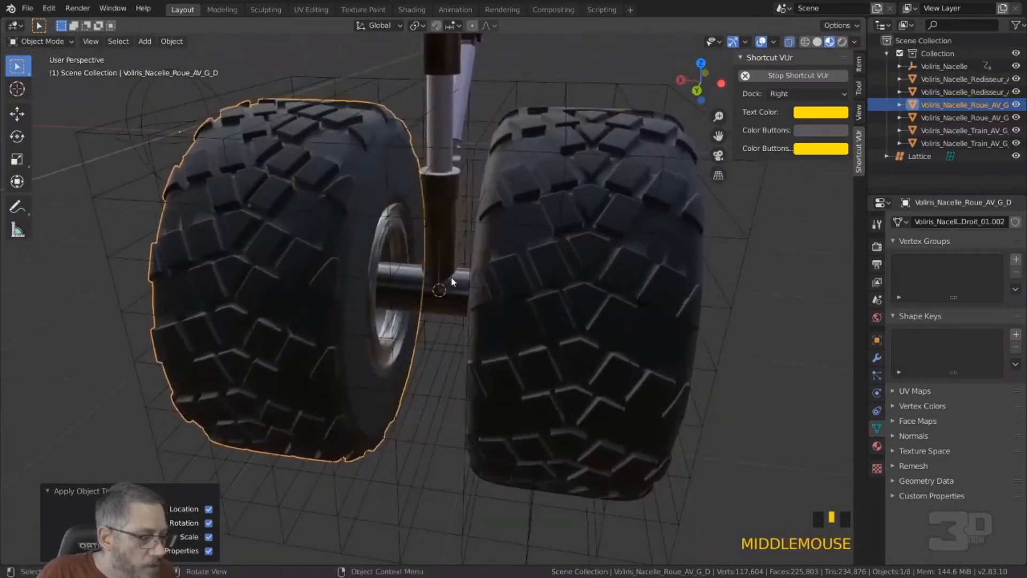
left_click(451, 279)
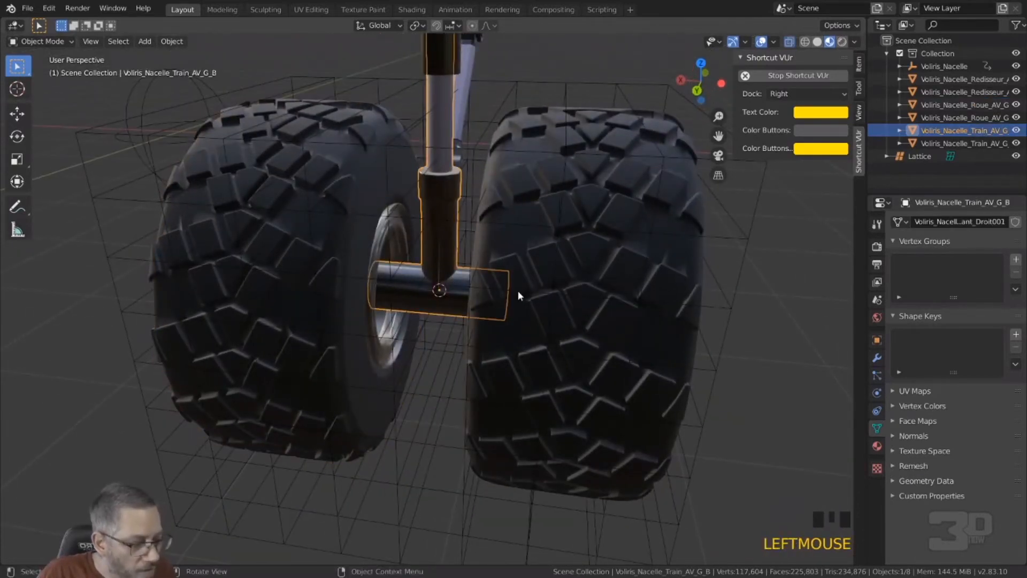
key("Tab")
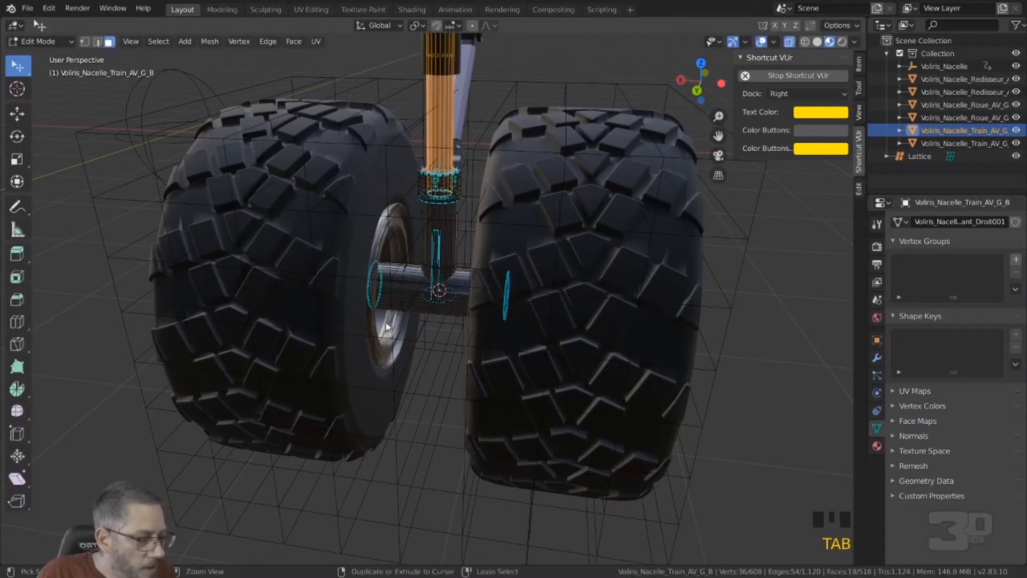
Step: Try to select the circular end of the axle inside the Roue_AV_G_D wheel using face selection
mouse_move(388, 326)
right_mouse_down("ctrl")
mouse_move(384, 265)
mouse_move(367, 250)
mouse_move(357, 257)
right_mouse_up("ctrl")
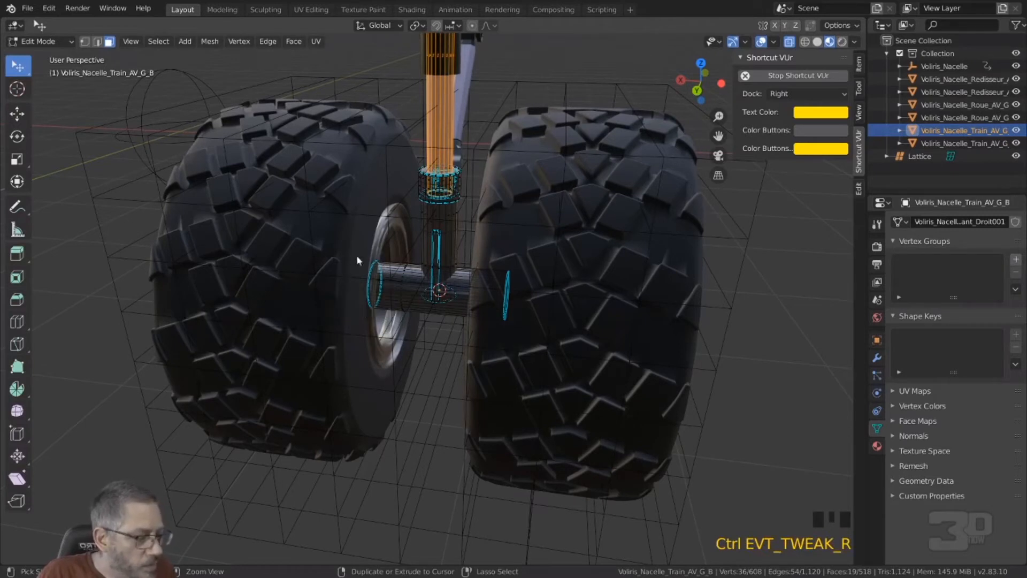
left_click(340, 264)
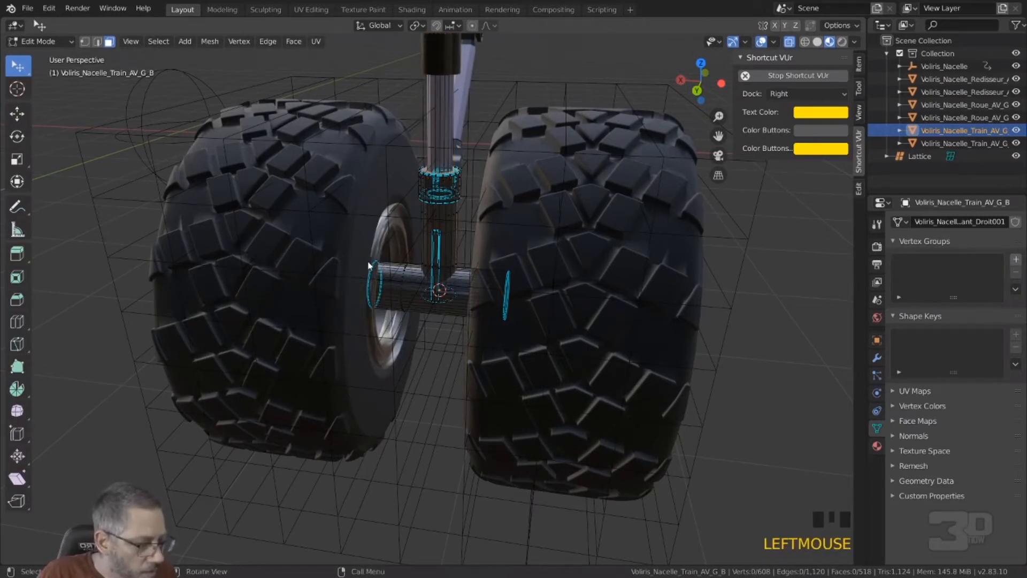
key("alt+z")
key("alt+z")
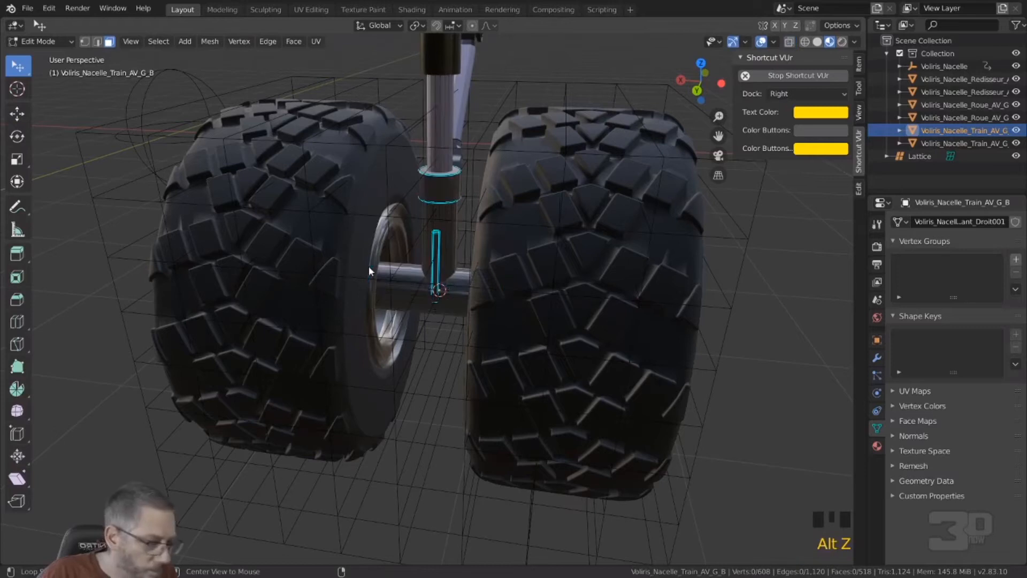
left_click_drag(389, 252, 363, 319)
right_click(363, 319)
key("a")
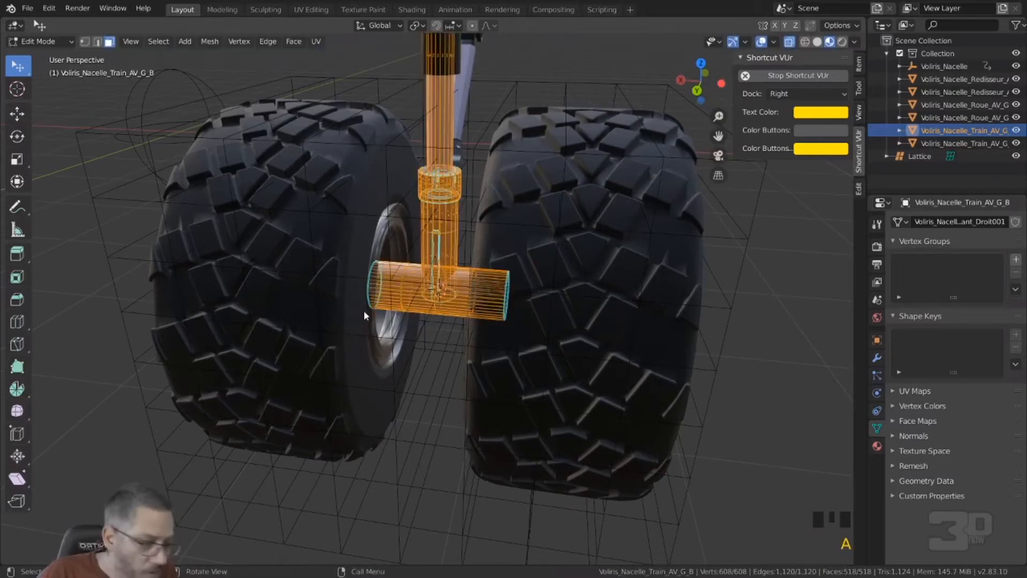
left_click(368, 274, "alt")
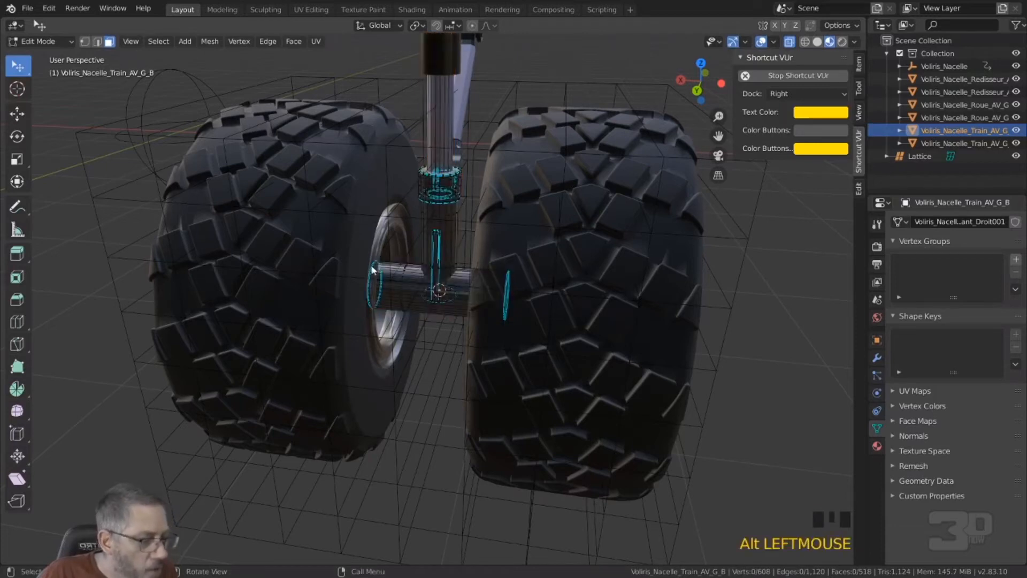
left_click(373, 280, "alt")
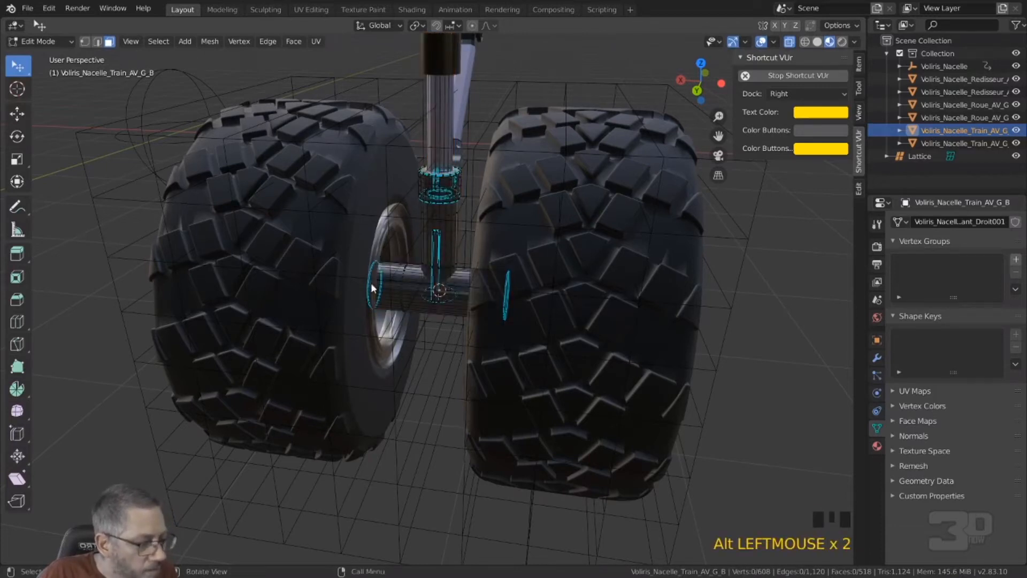
Step: Switch to vertex selection and select the full circular loop at the axle end inside the Roue_AV_G_D wheel
scroll(372, 279, "up", 1)
key("KP_Decimal")
middle_click_drag(372, 279, 423, 273)
scroll(364, 280, "up", 1)
scroll(330, 302, "up", 4)
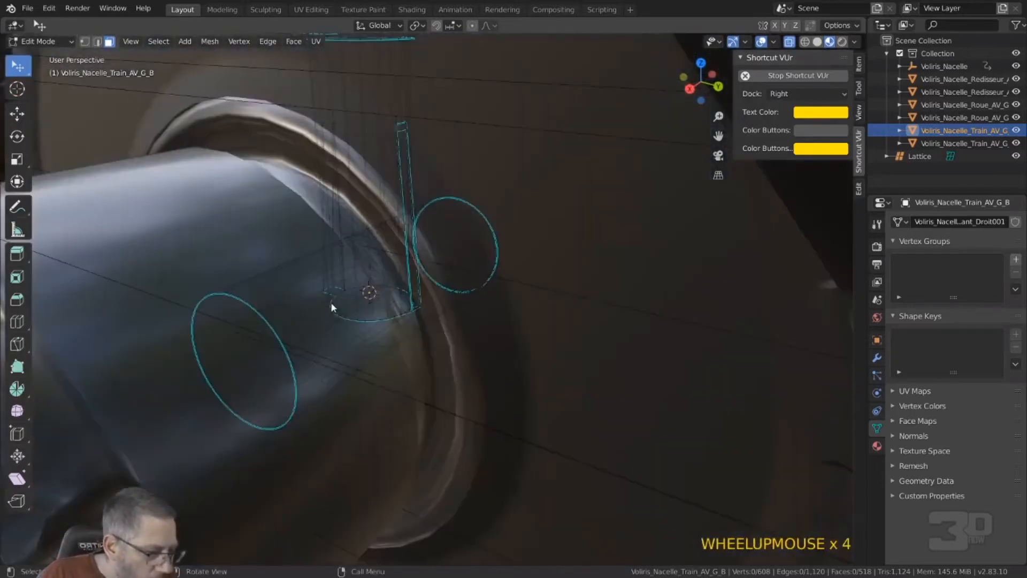
key("2")
key("1")
left_click(265, 319, "alt")
left_click(265, 319, "alt")
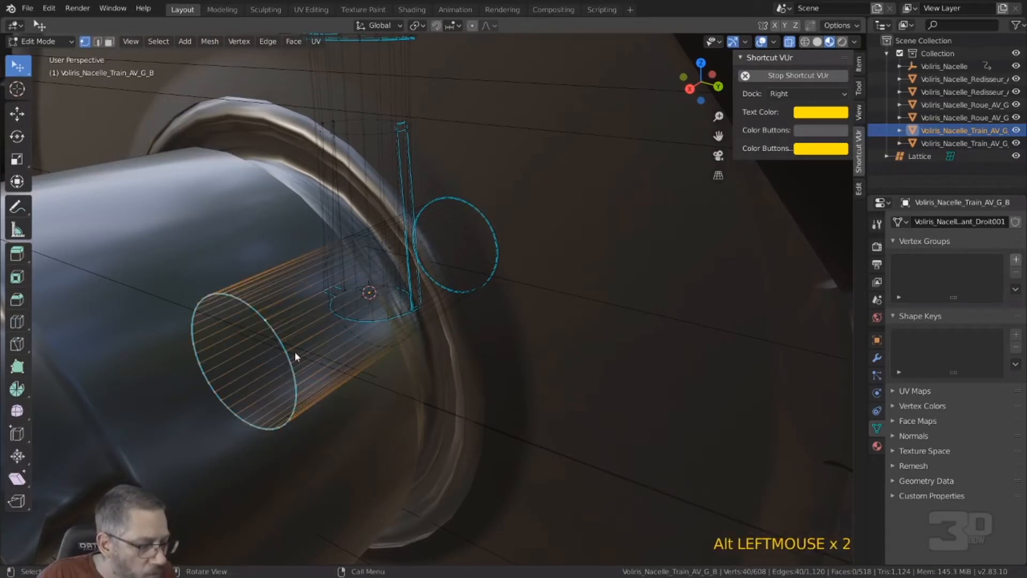
Step: Snap the 3D cursor to the selected axle end loop and return to Object Mode
scroll(317, 325, "down", 2)
middle_click_drag(317, 325, 357, 312)
scroll(360, 306, "up", 3)
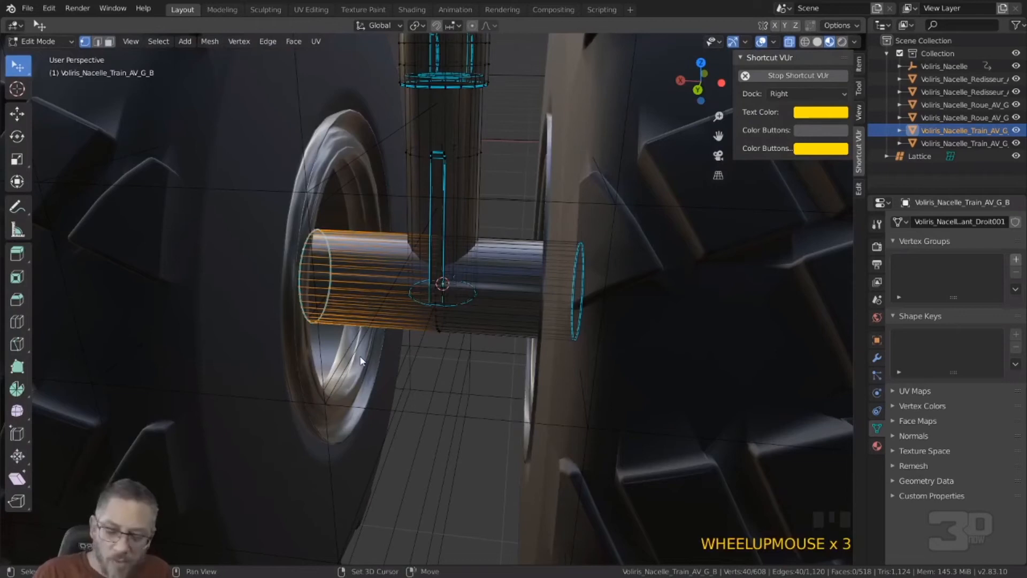
key("shift+s")
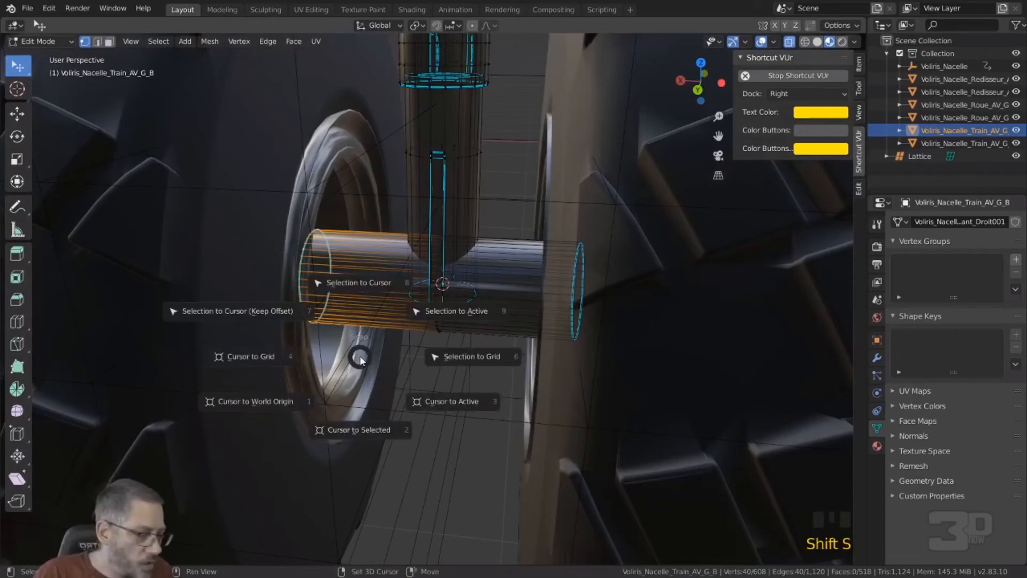
left_click(359, 428)
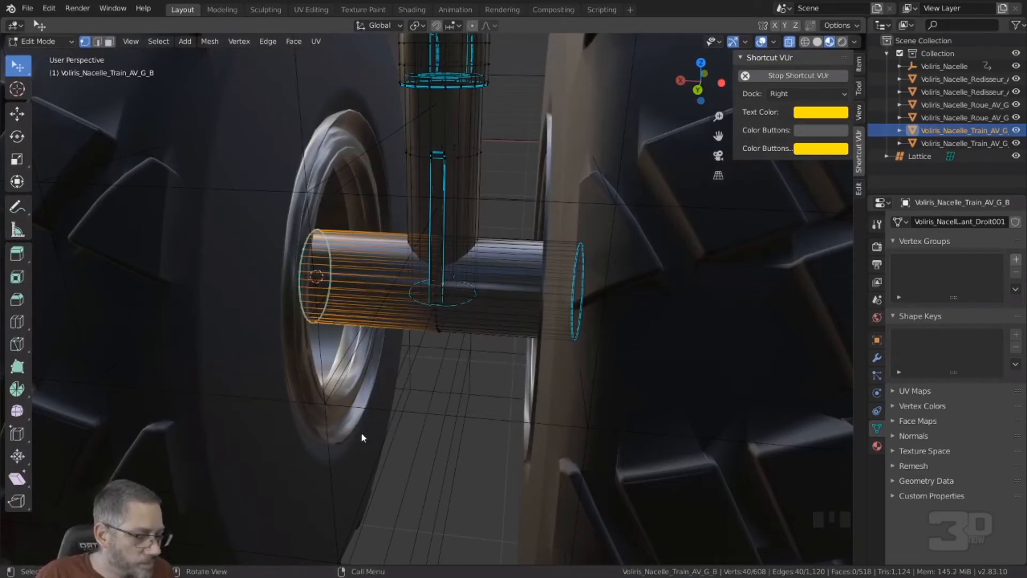
key("Tab")
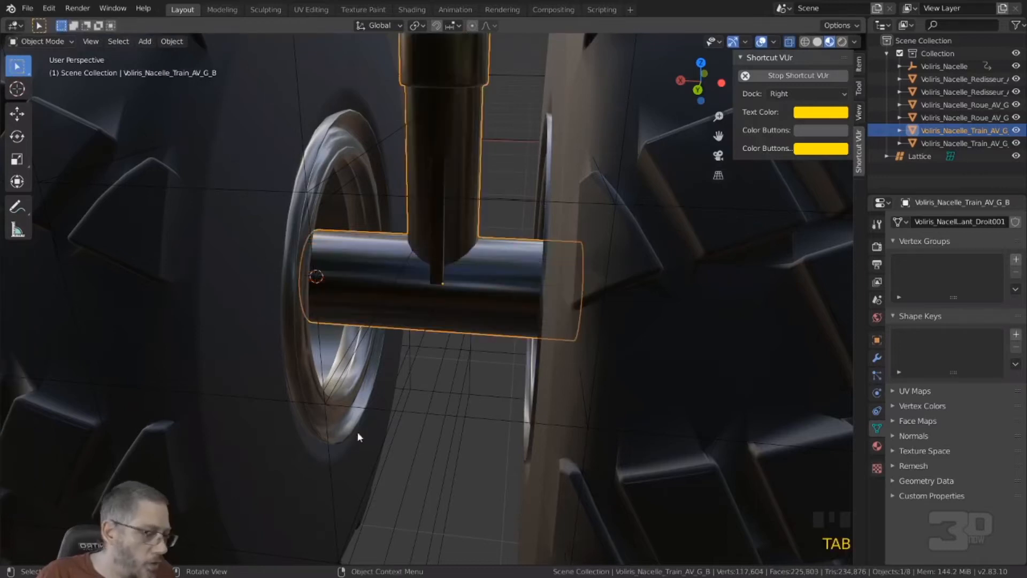
Step: Set the origin of the wheel Voliris_Nacelle_Roue_AV_G_D to the 3D cursor
left_click(284, 378)
scroll(281, 365, "down", 4)
middle_click_drag(357, 343, 328, 252)
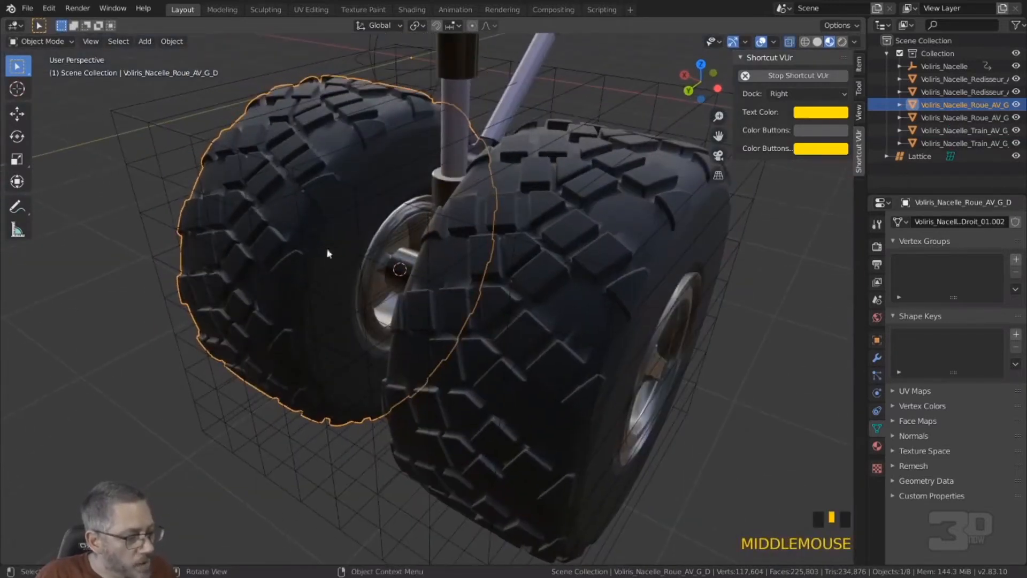
left_click(172, 43)
mouse_move(214, 69)
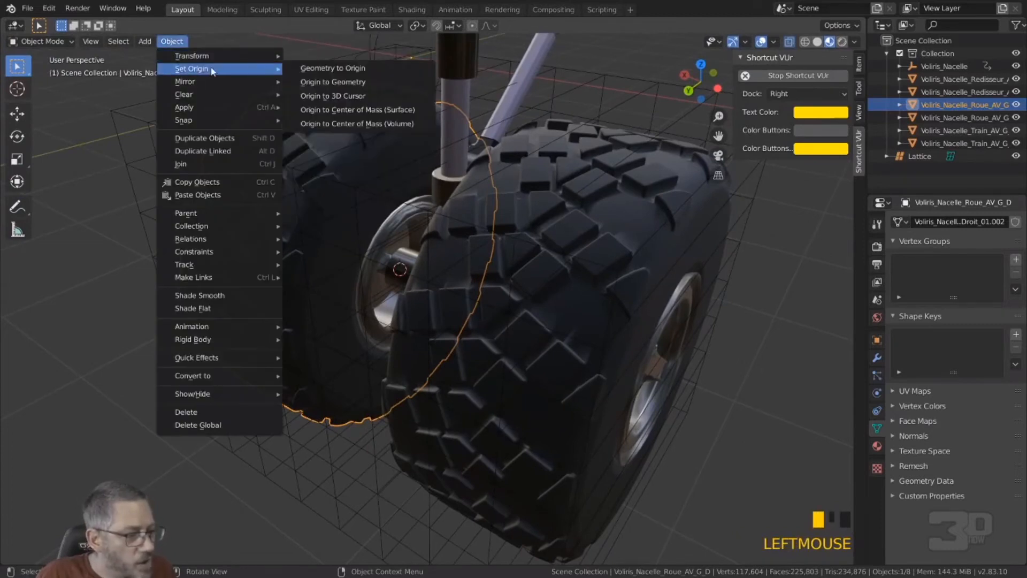
left_click(329, 96)
scroll(282, 151, "down", 3)
middle_click_drag(285, 152, 438, 127)
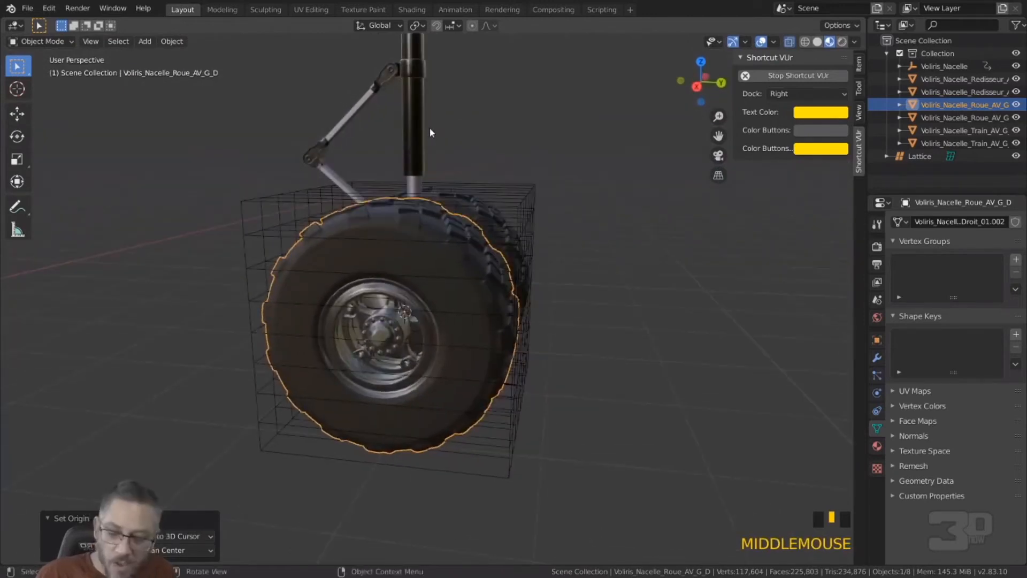
Step: Try rotating the wheel about the global Z axis and about the global X axis to check its pivot
key("r")
key("z")
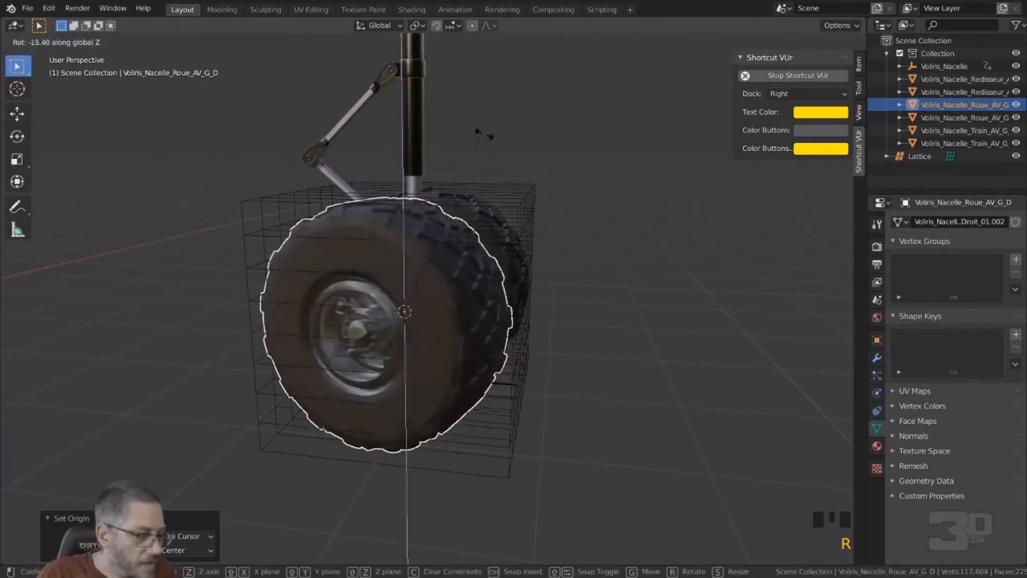
left_click(472, 160)
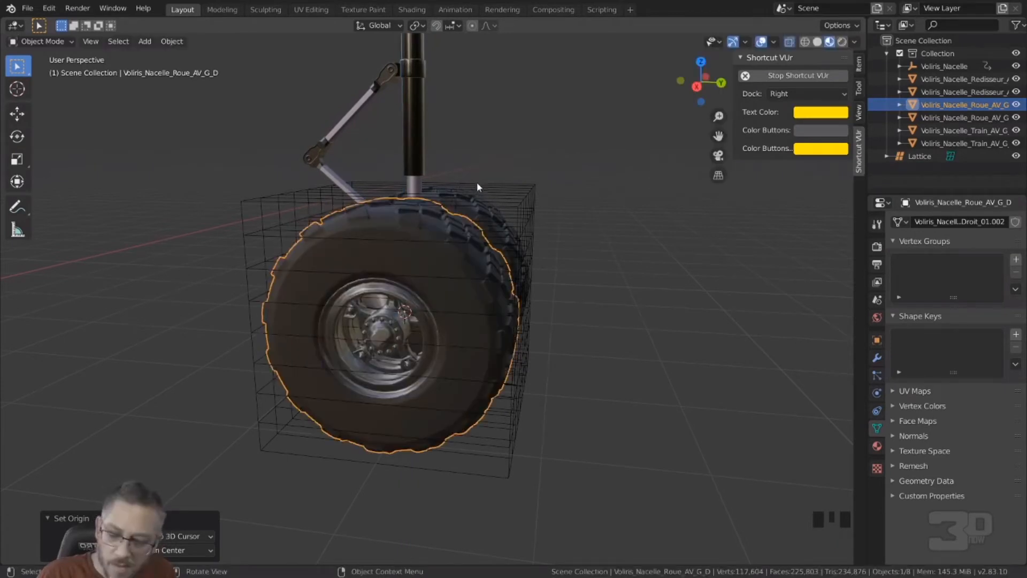
key("r")
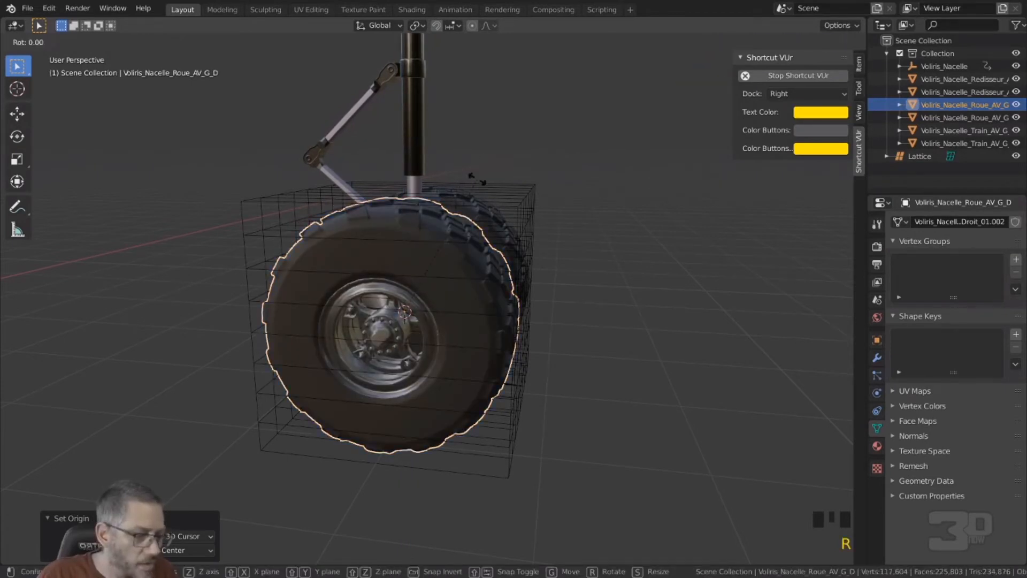
key("x")
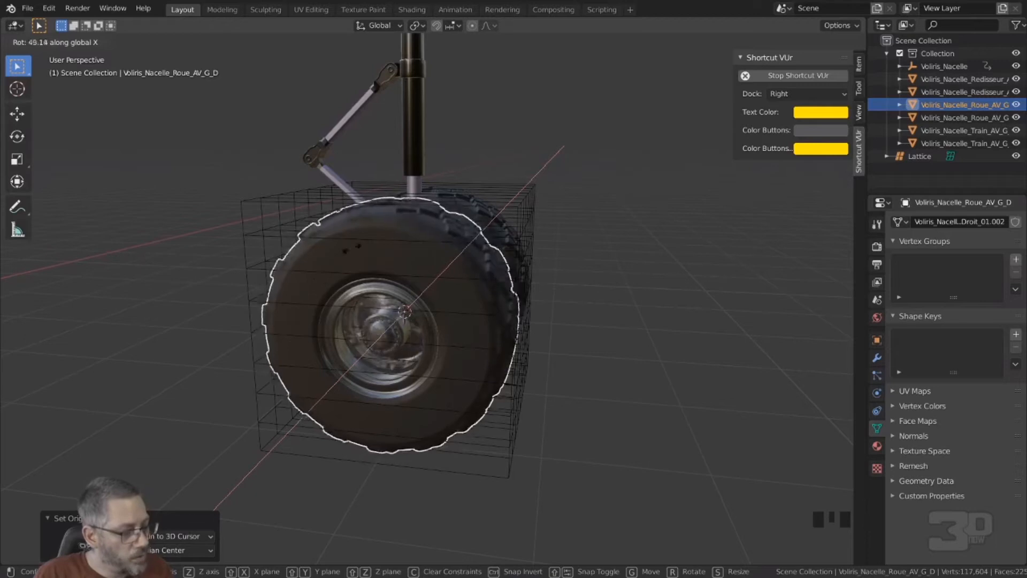
right_click(522, 219)
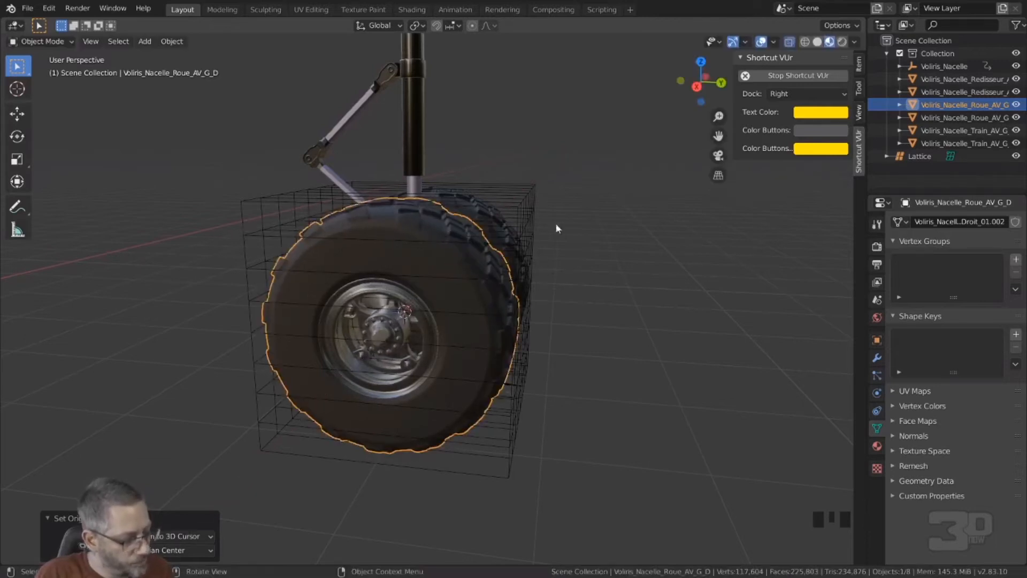
Step: Select the spherical empty Voliris_Nacelle and try moving it along the Y axis
middle_click_drag(521, 219, 563, 207)
scroll(562, 211, "down", 2)
middle_click_drag(455, 210, 484, 244)
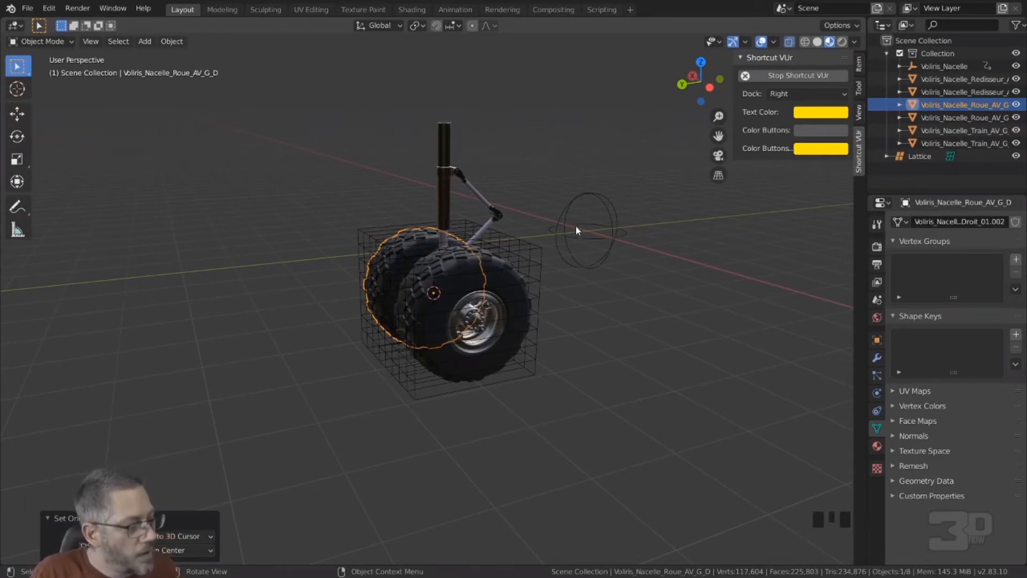
left_click(577, 198)
middle_click_drag(582, 275, 573, 271)
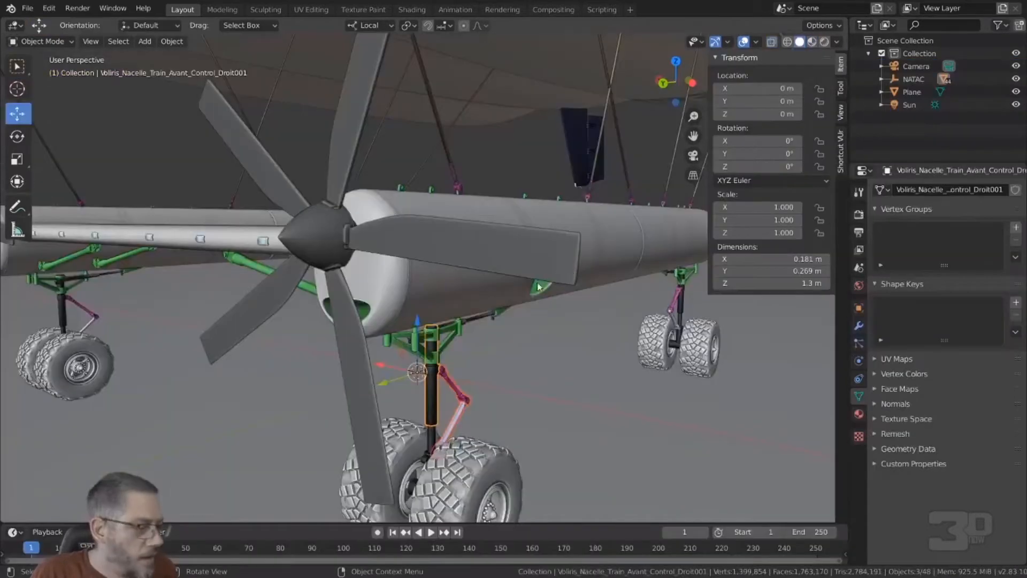
middle_click_drag(503, 281, 463, 295)
key("g")
key("y")
key("Escape")
scroll(370, 309, "down", 5)
middle_click_drag(370, 309, 435, 336)
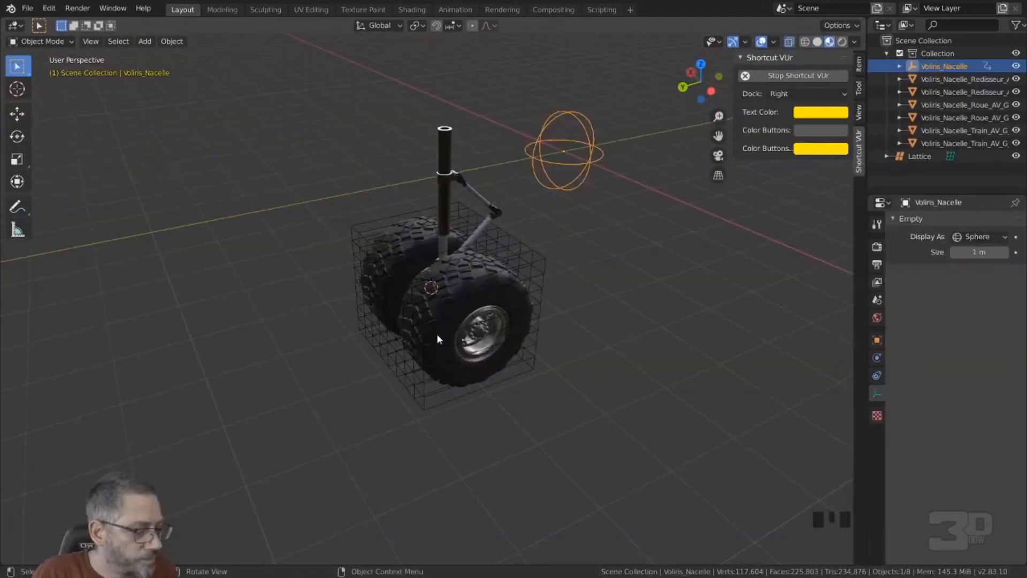
Step: Select the upper strut tube Voliris_Nacelle_Train_AV_G_H and open it in Edit Mode
middle_click_drag(445, 325, 499, 231)
scroll(451, 290, "up", 3)
scroll(385, 297, "up", 4)
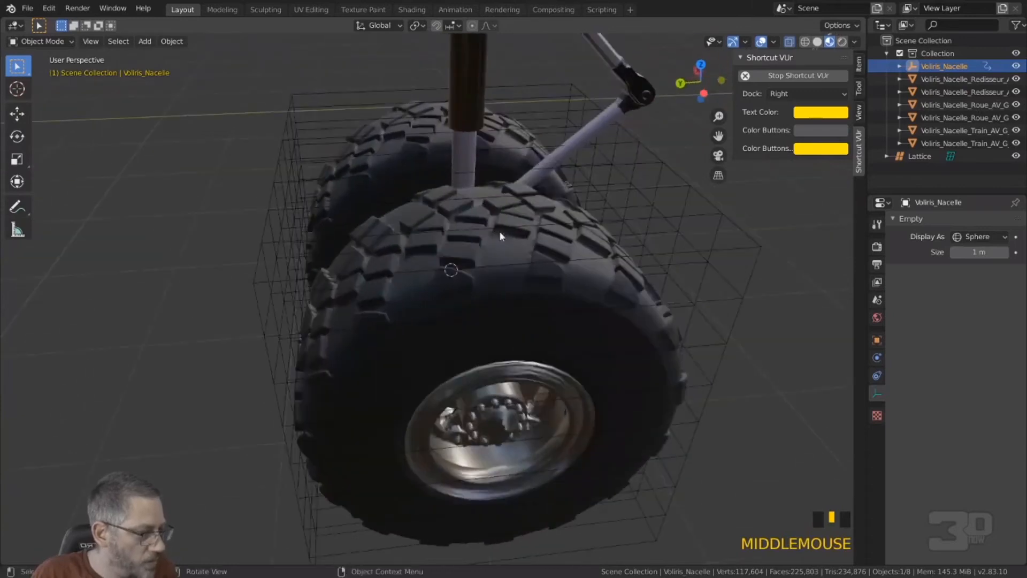
scroll(504, 155, "down", 3)
left_click(457, 143)
middle_click_drag(464, 163, 530, 153)
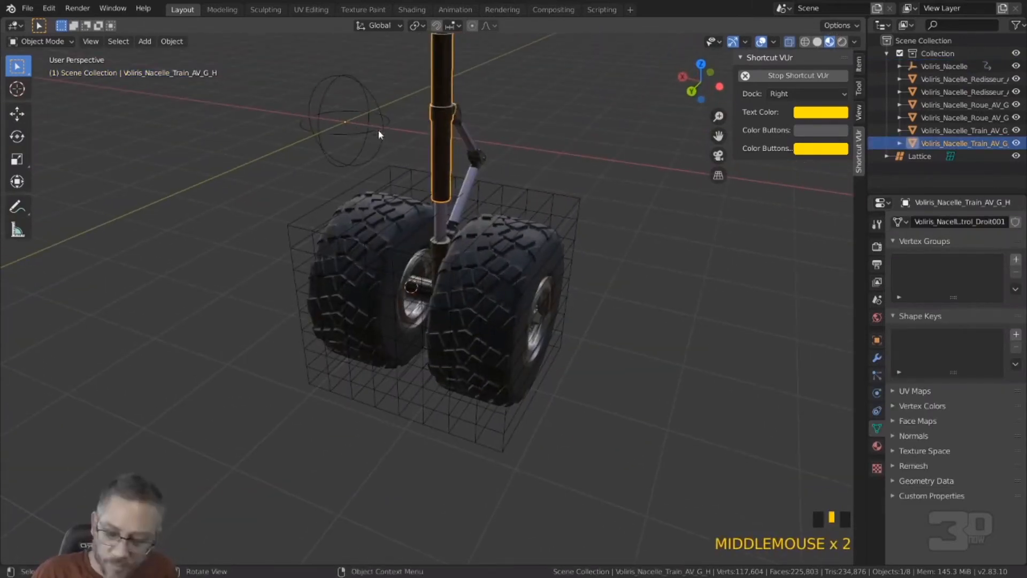
key("Tab")
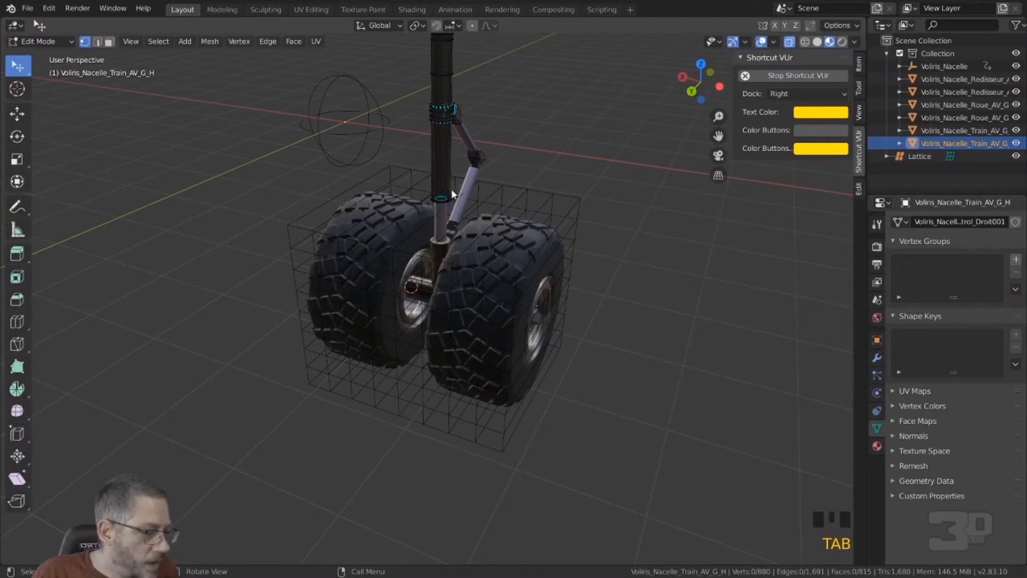
Step: Select the horizontal edge loop around the strut tube, midway between its open top and its collar
scroll(449, 170, "down", 2)
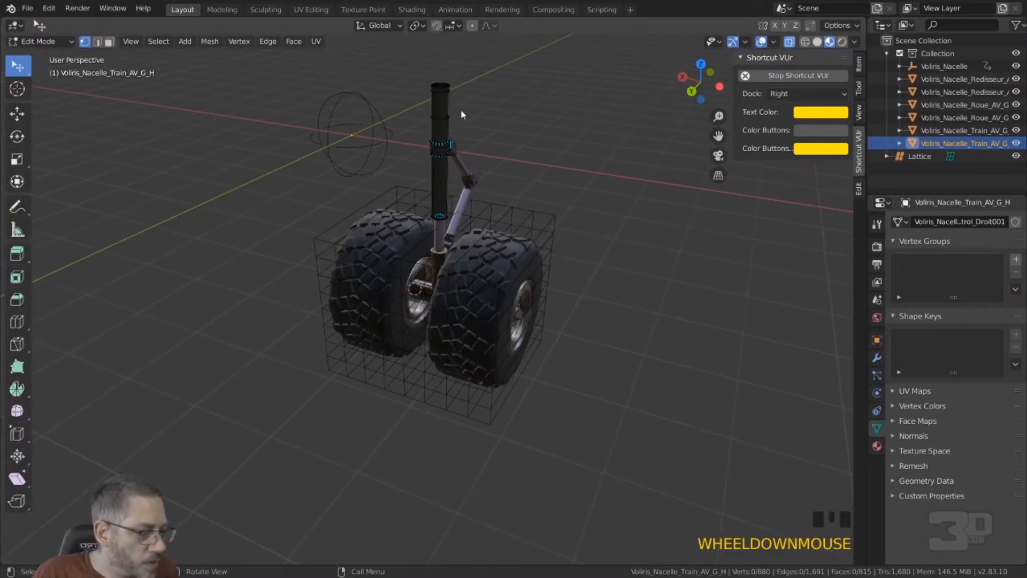
mouse_move(461, 107)
right_mouse_down("ctrl")
mouse_move(424, 111)
mouse_move(459, 128)
right_mouse_up("ctrl")
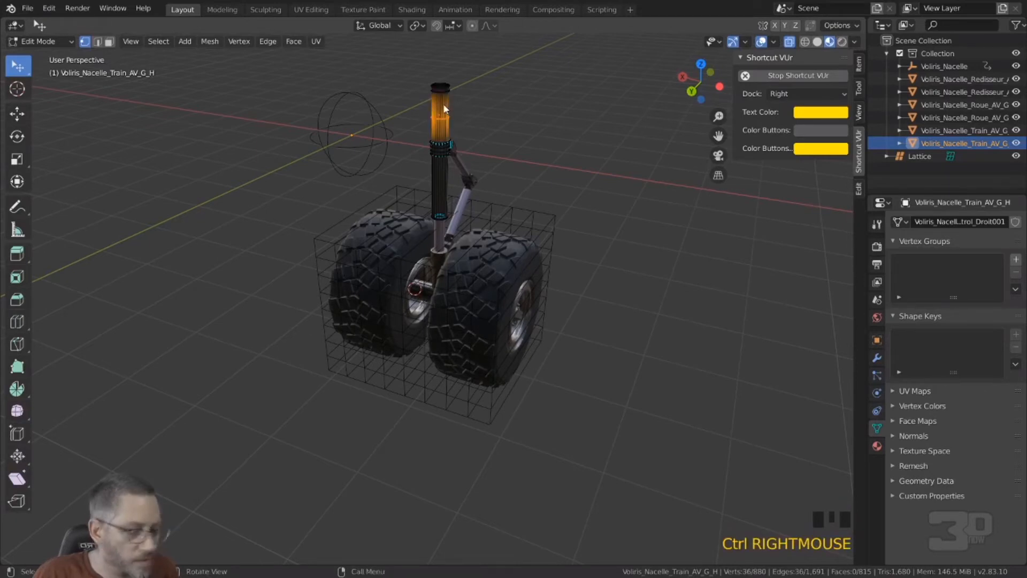
key("KP_Decimal")
scroll(522, 205, "down", 4)
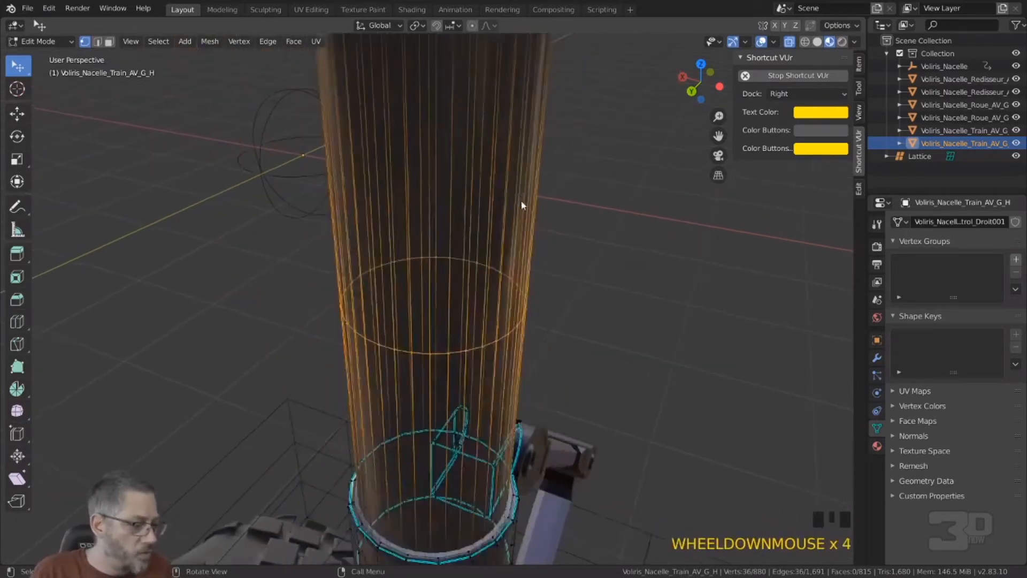
scroll(522, 205, "down", 2)
left_click(460, 336)
left_click(455, 332, "alt")
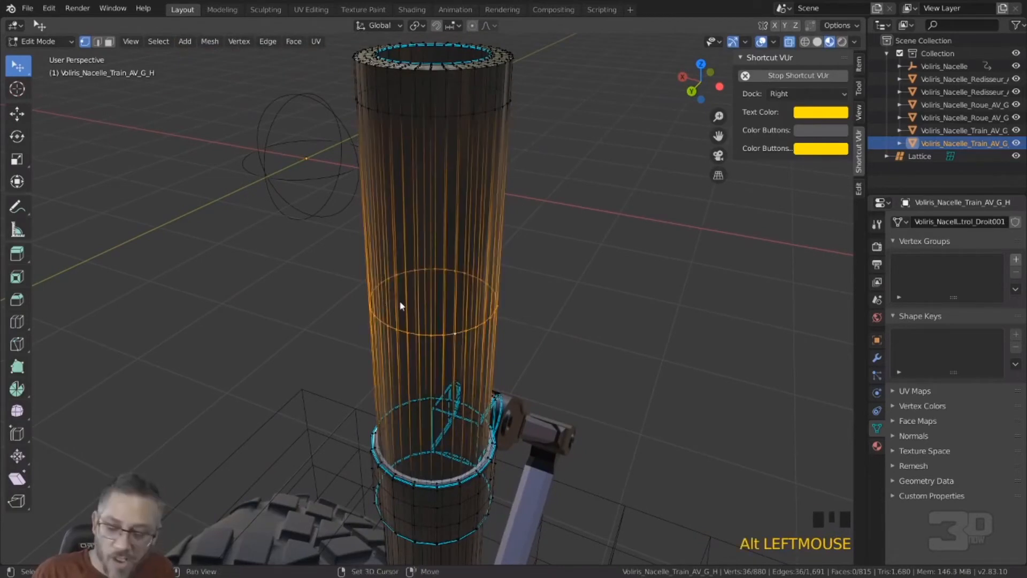
Step: Snap the 3D cursor to the selected loop and set the upper strut's origin to the 3D cursor in Object Mode
key("shift+s")
left_click(411, 379)
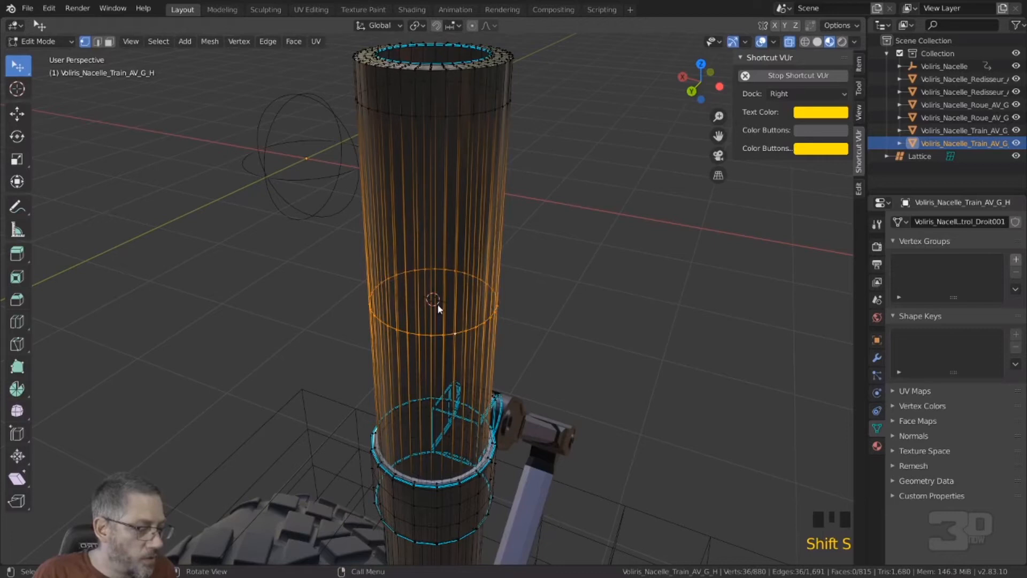
key("Tab")
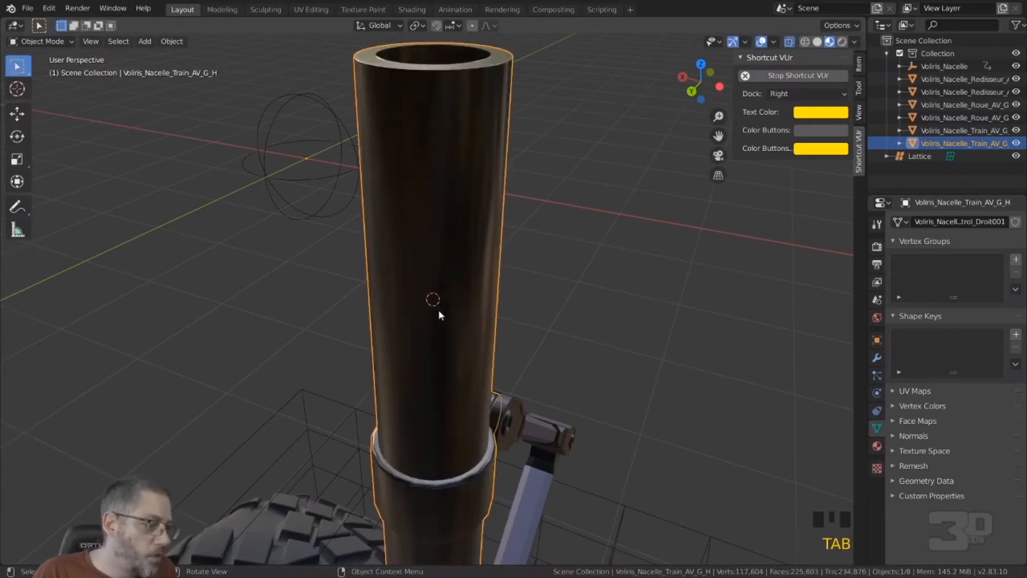
left_click(172, 42)
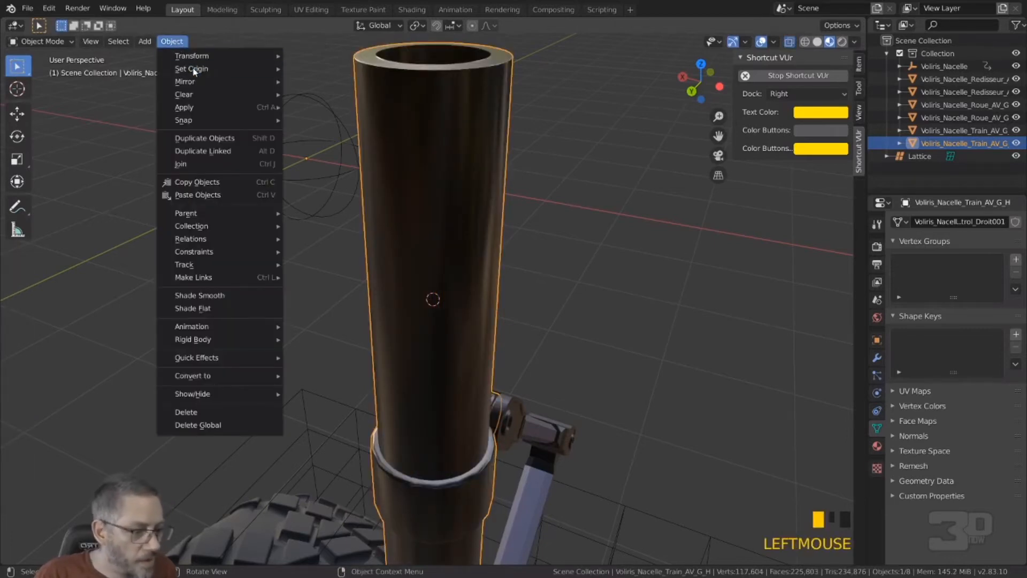
mouse_move(194, 69)
left_click(332, 95)
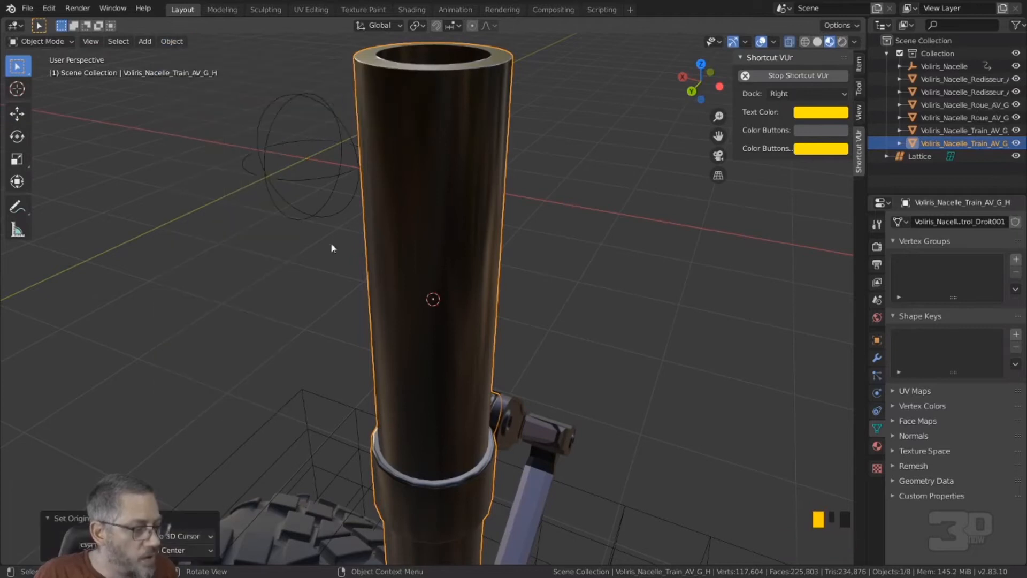
left_click(287, 284)
Step: Isolate both linkage arms, Voliris_Nacelle_Redisseur_AV_G_H and Voliris_Nacelle_Redisseur_AV_G_B, in local view and show them in right orthographic view
scroll(288, 284, "down", 11)
middle_click_drag(302, 293, 518, 403)
left_click(480, 357)
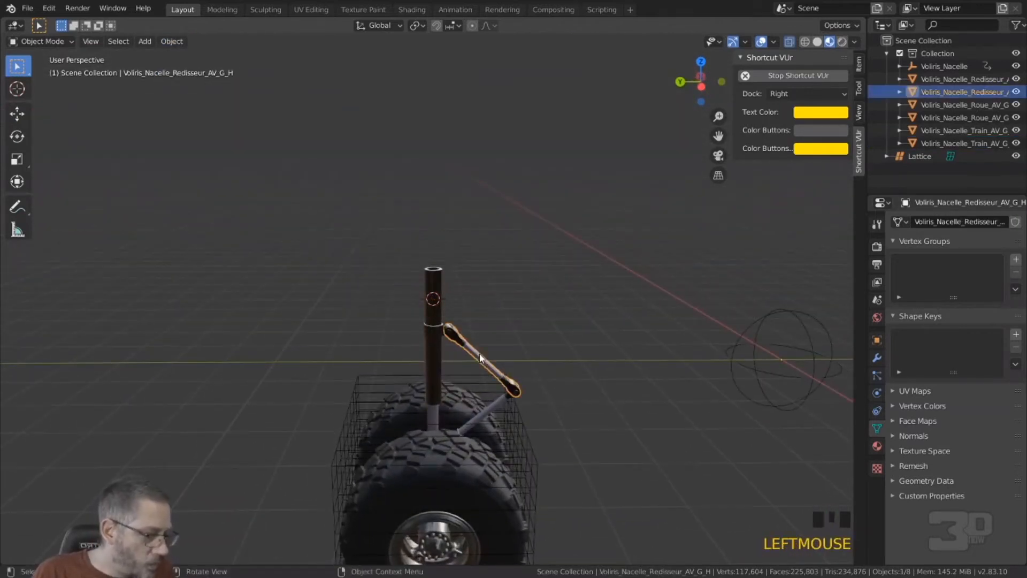
left_click(493, 406, "shift")
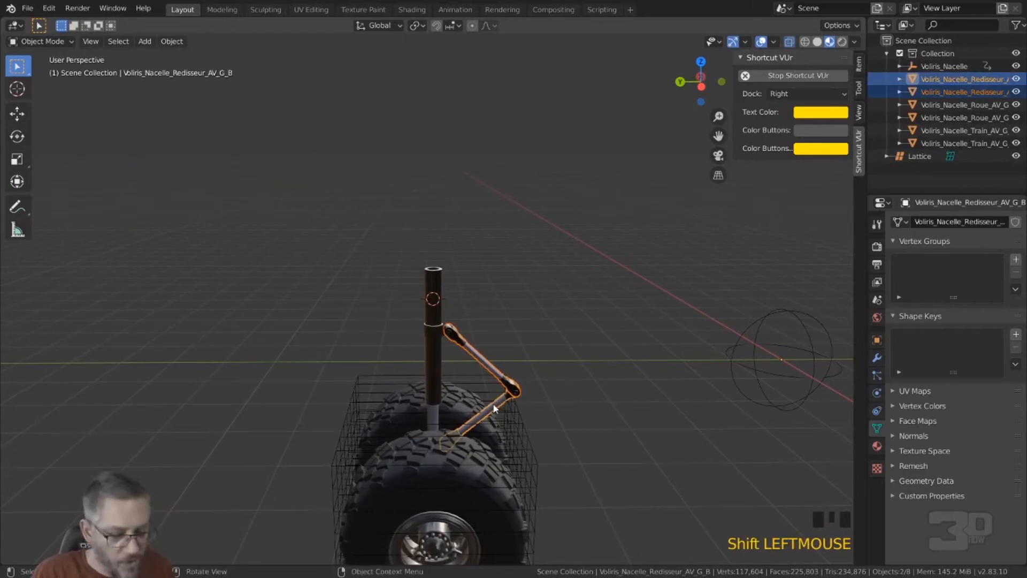
key("KP_Divide")
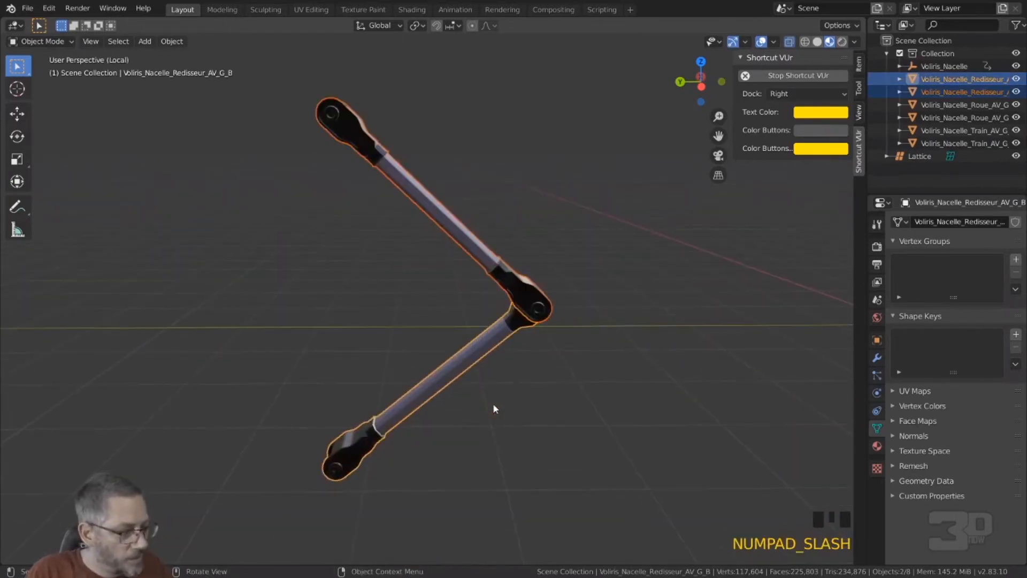
left_click(493, 408)
middle_click_drag(493, 409, 529, 380)
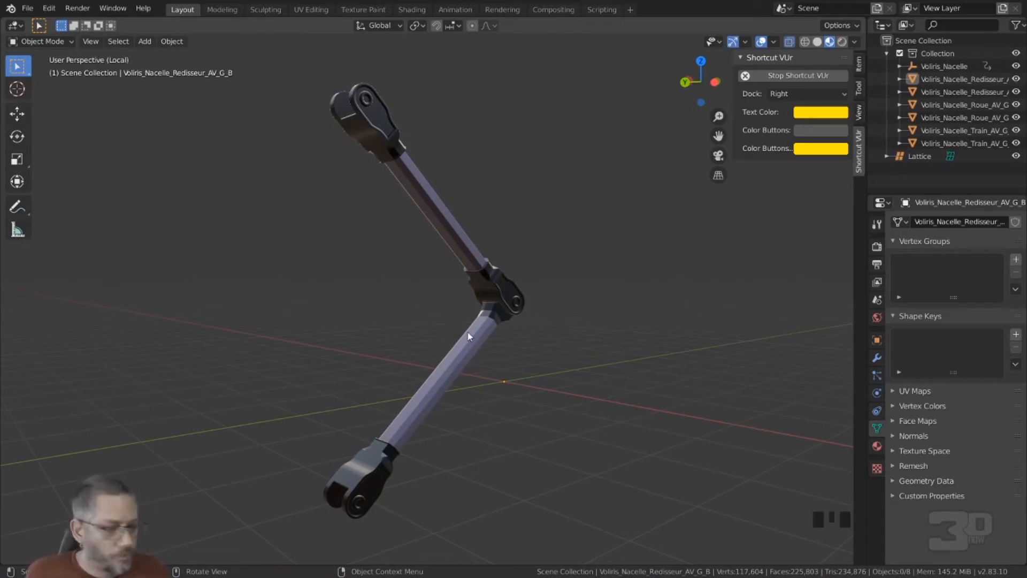
scroll(468, 336, "down", 4)
scroll(433, 339, "up", 3)
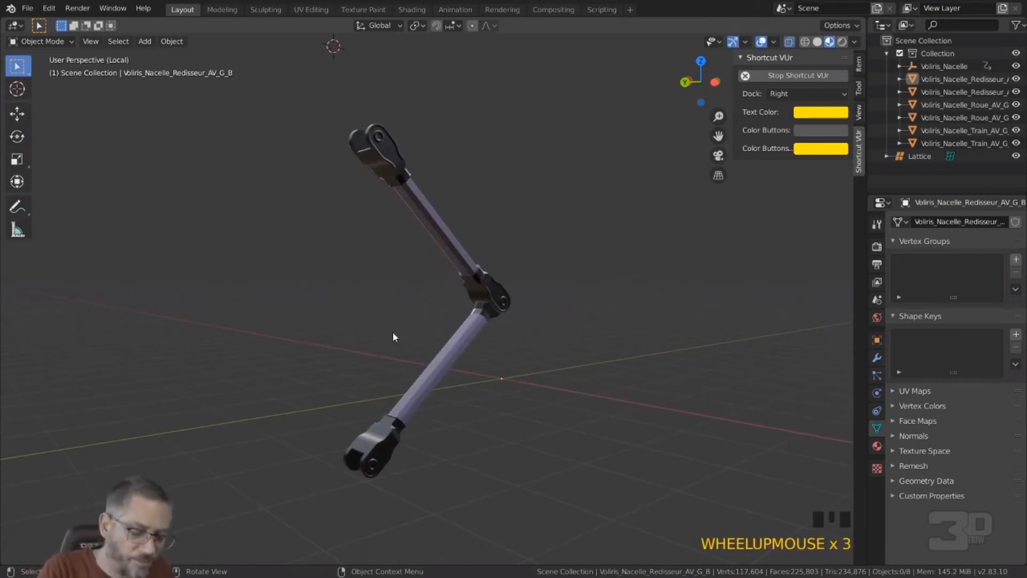
key("KP_3")
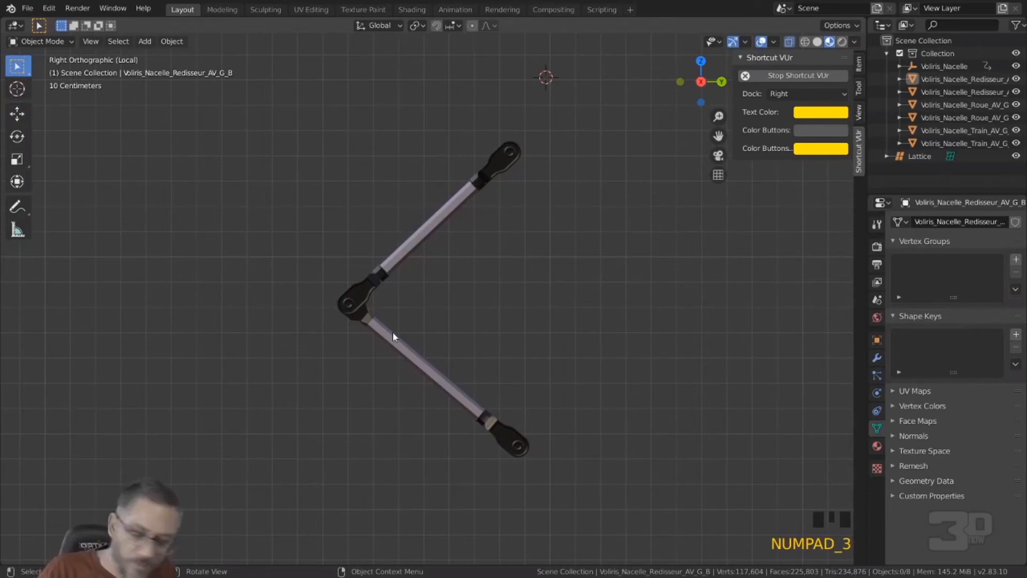
Step: Open the lower arm Voliris_Nacelle_Redisseur_AV_G_B in Edit Mode and display its mesh as wireframe
left_click(506, 158)
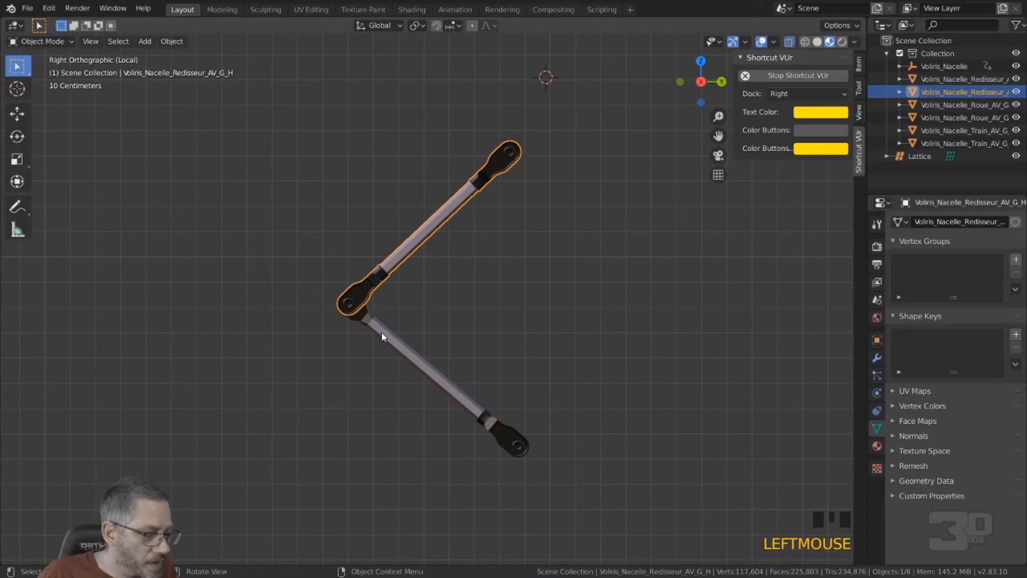
left_click(351, 308)
left_click(506, 166)
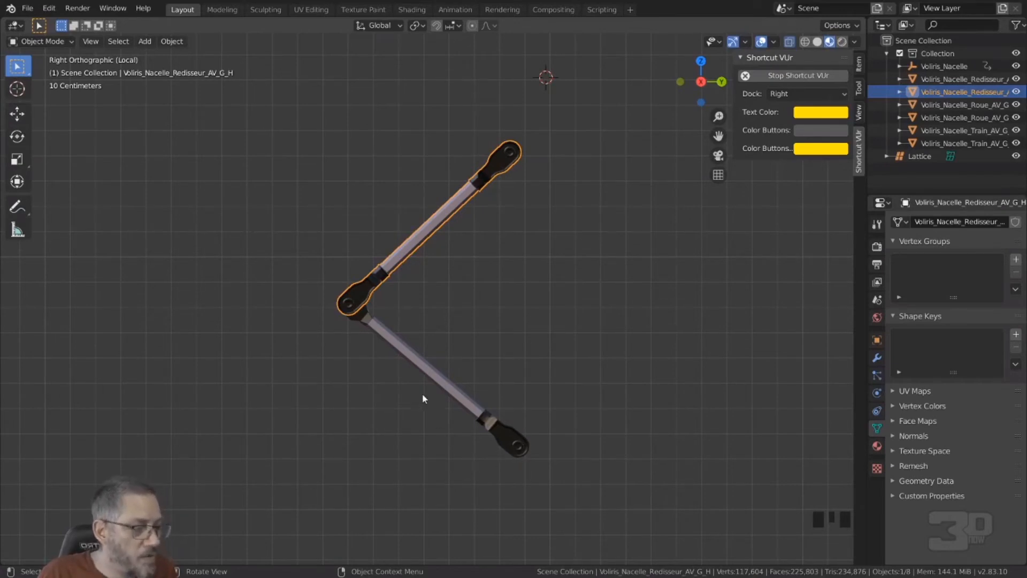
left_click(366, 319)
key("Tab")
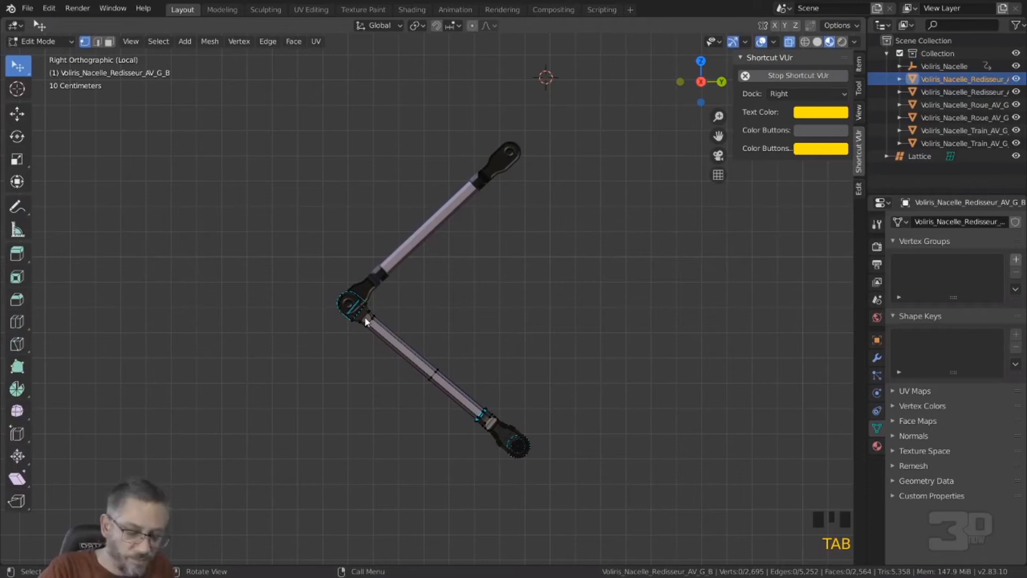
key("a")
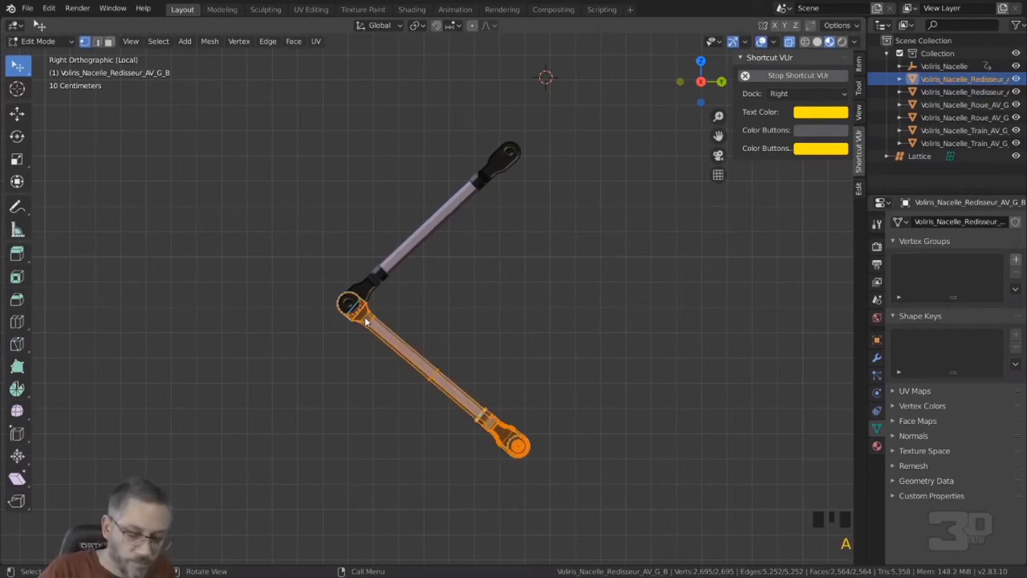
key("KP_Decimal")
middle_click_drag(347, 278, 506, 357, "shift")
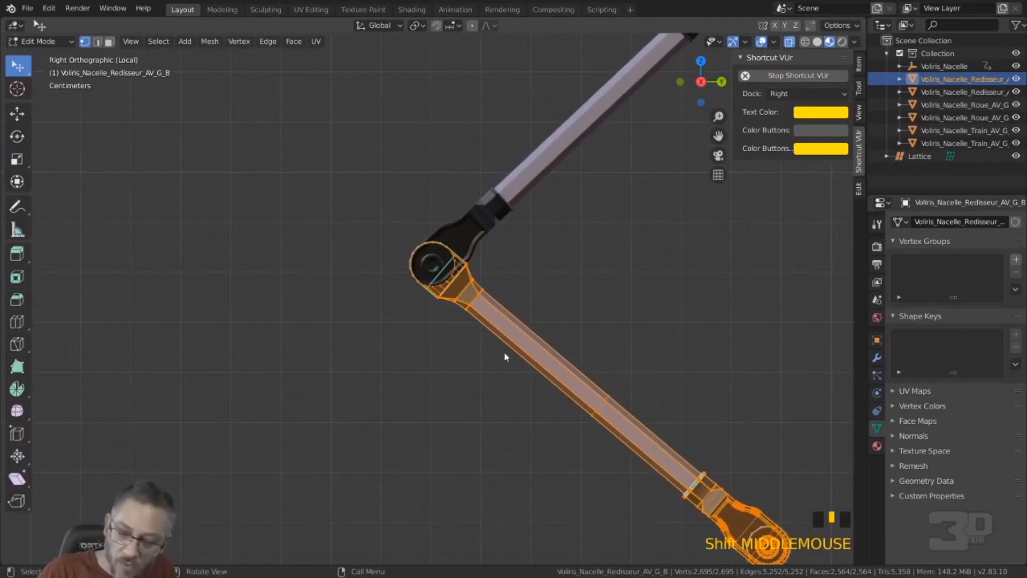
key("shift+z")
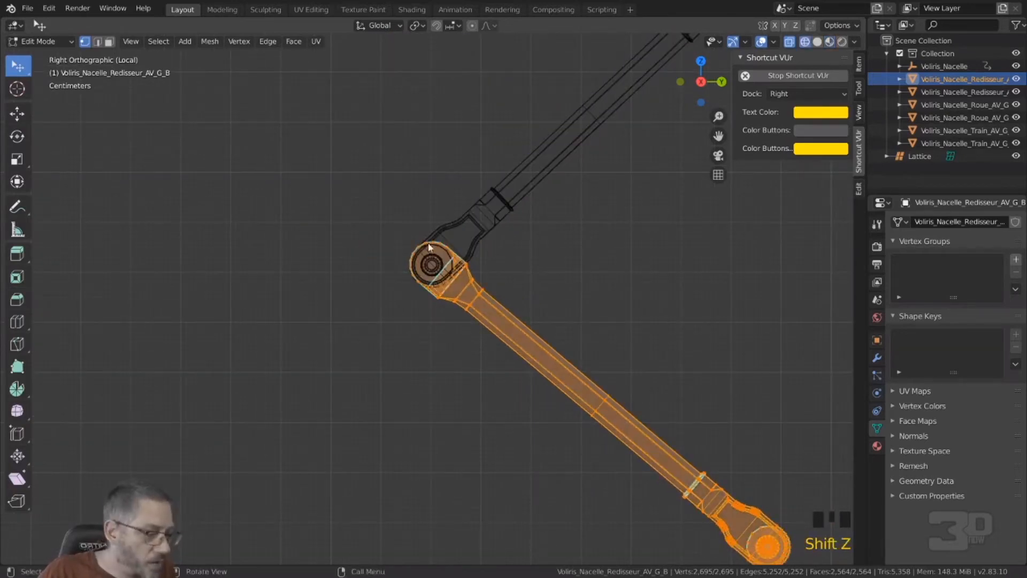
Step: Deselect the lower arm's mesh and examine the wireframe of the elbow joint shared with the upper arm
scroll(428, 247, "up", 8)
middle_click_drag(428, 242, 412, 412, "shift")
scroll(420, 298, "up", 5)
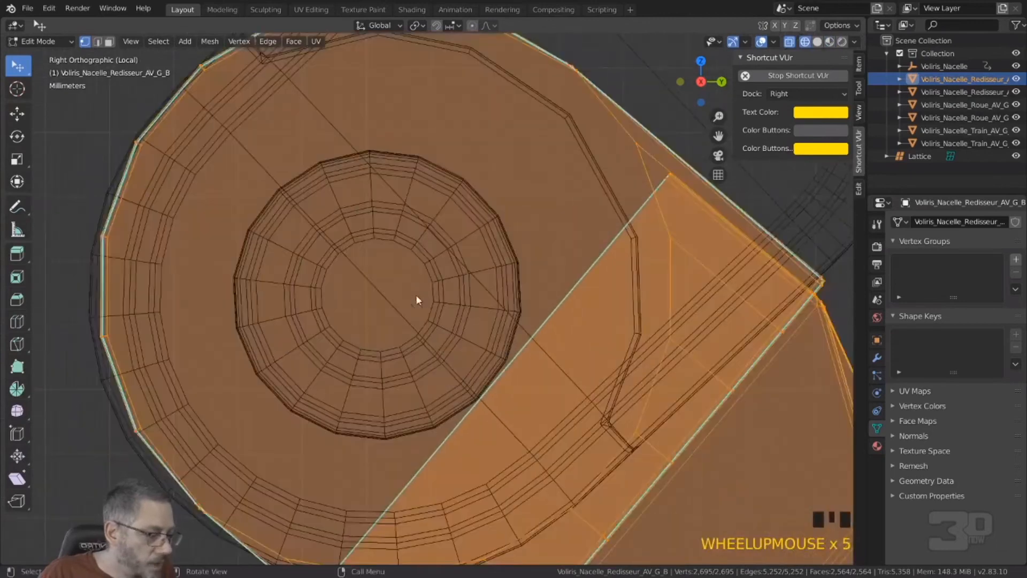
scroll(396, 306, "down", 1)
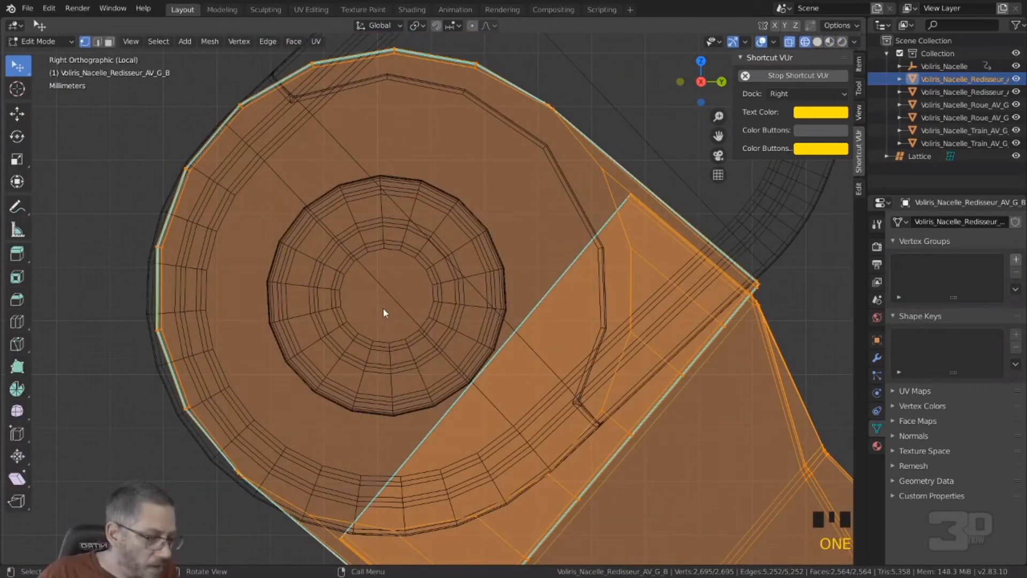
left_click(374, 284)
key("1")
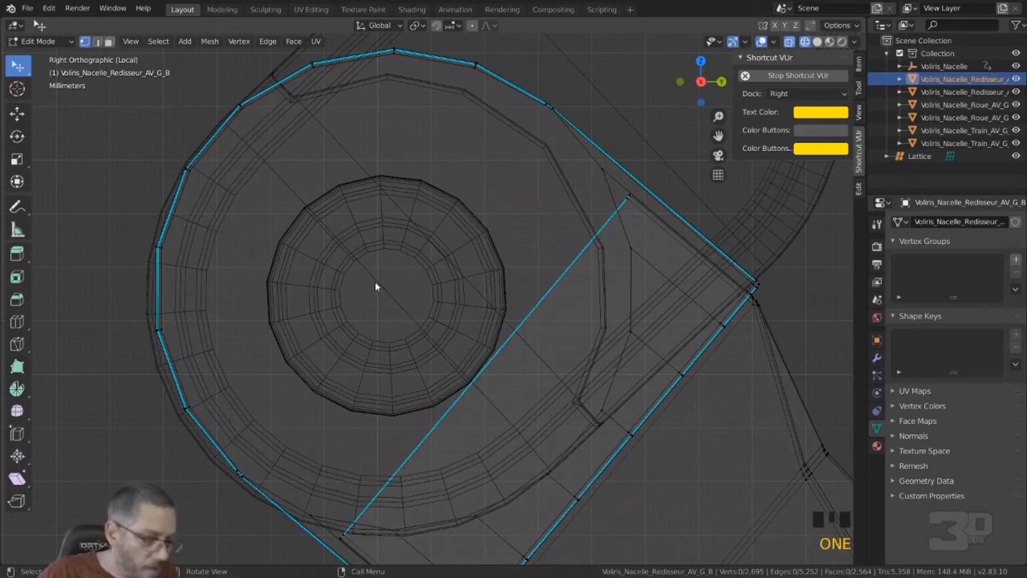
scroll(359, 275, "down", 5)
scroll(362, 281, "up", 2)
scroll(363, 280, "down", 12)
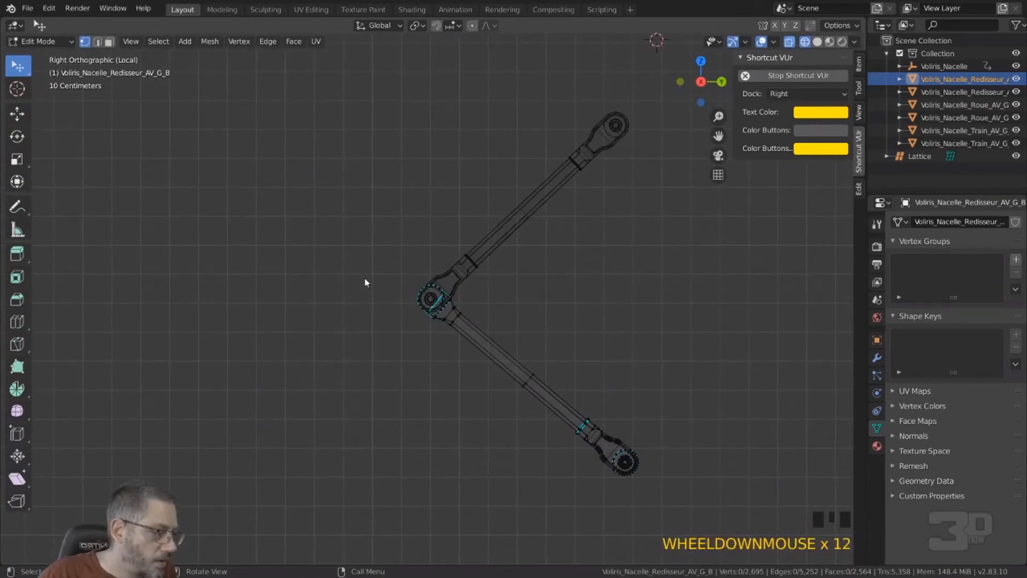
scroll(438, 301, "up", 12)
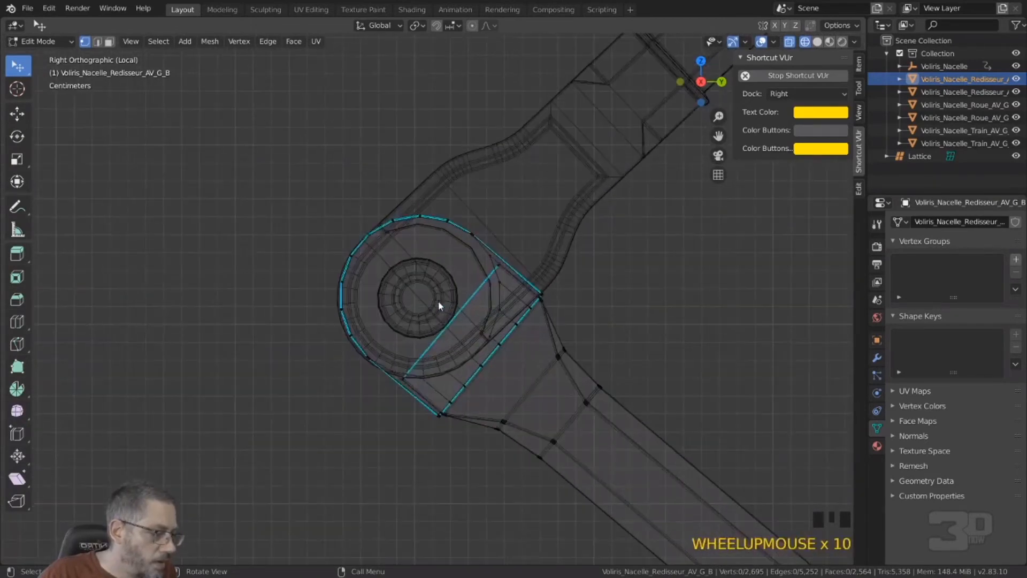
scroll(438, 305, "up", 4)
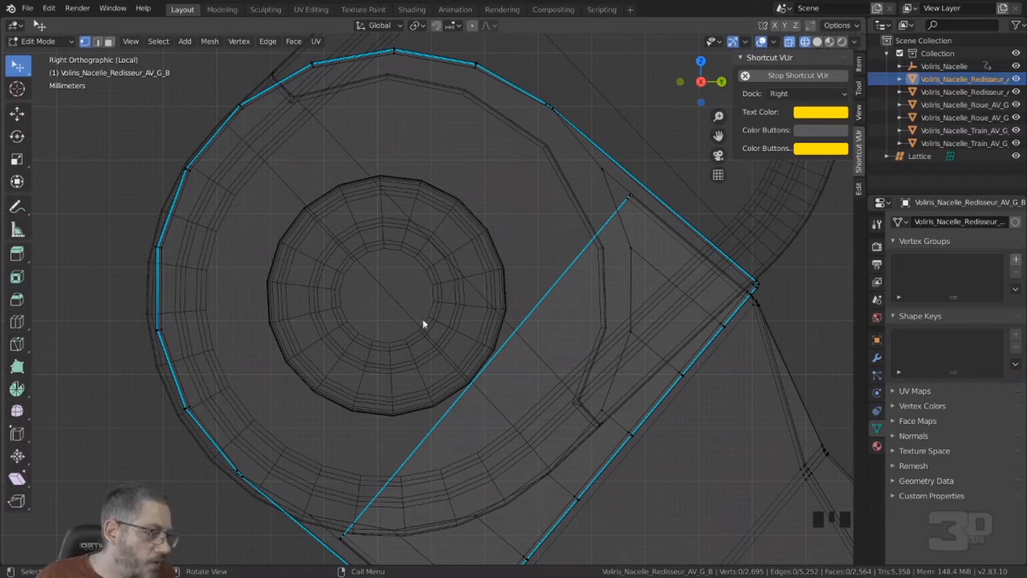
Step: Select the opposite end vertices of the lower arm's rounded elbow rim and snap the 3D cursor to them
left_click(544, 103)
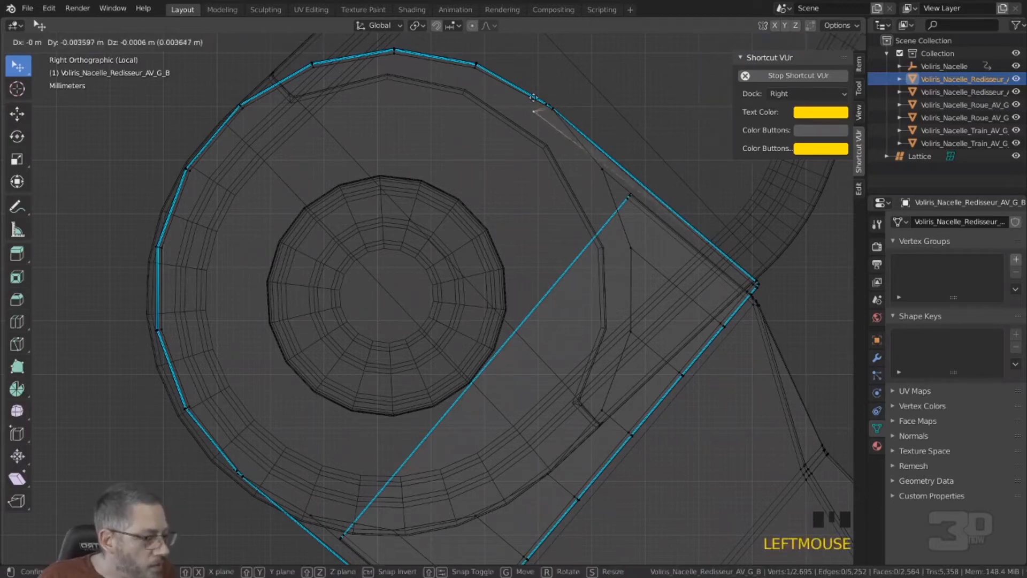
right_click(539, 107, "ctrl")
right_click_drag(539, 107, 553, 106, "ctrl")
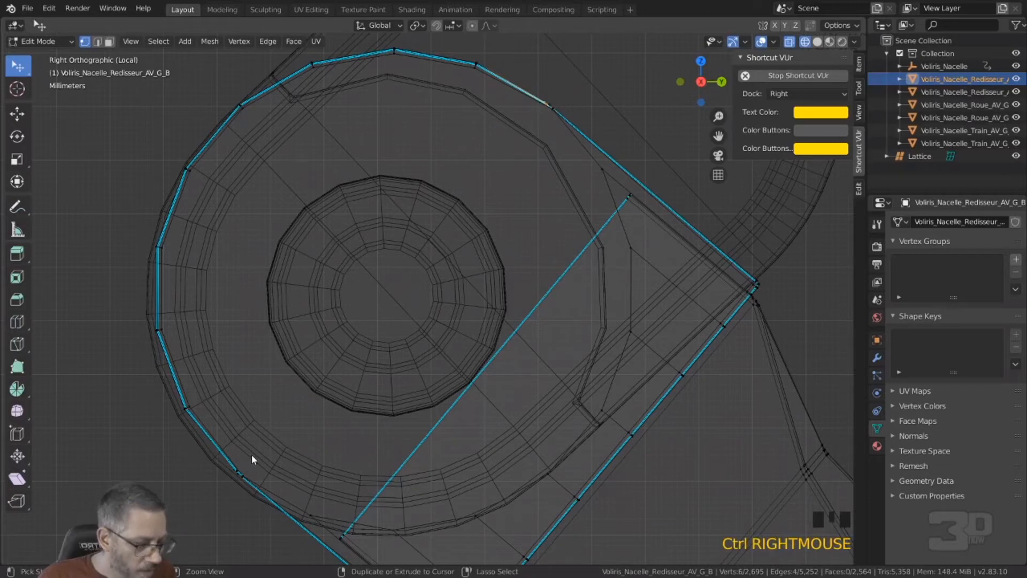
mouse_move(251, 453)
right_mouse_down("ctrl")
mouse_move(221, 471)
mouse_move(241, 474)
right_mouse_up("ctrl")
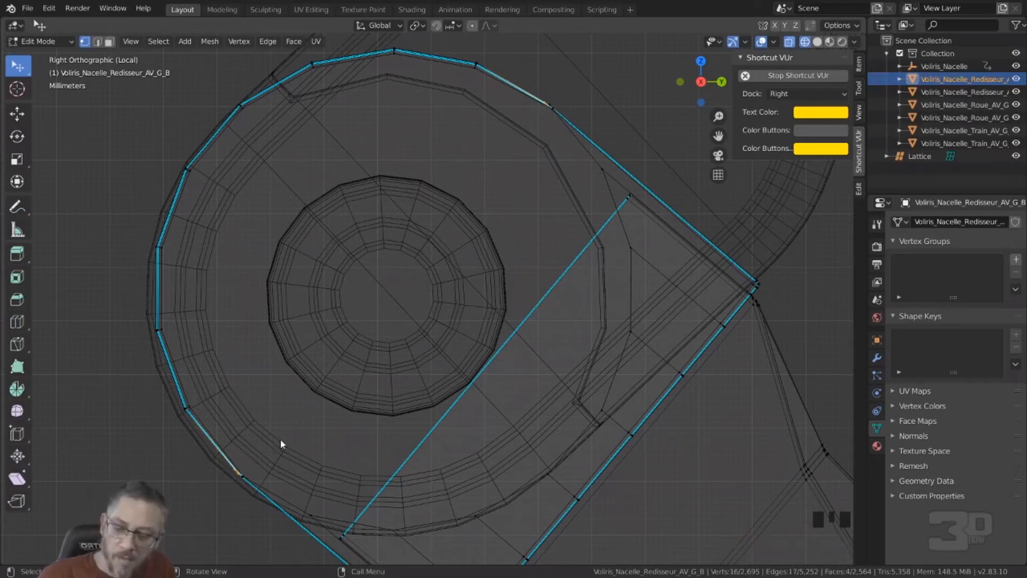
key("shift+s")
left_click(293, 514)
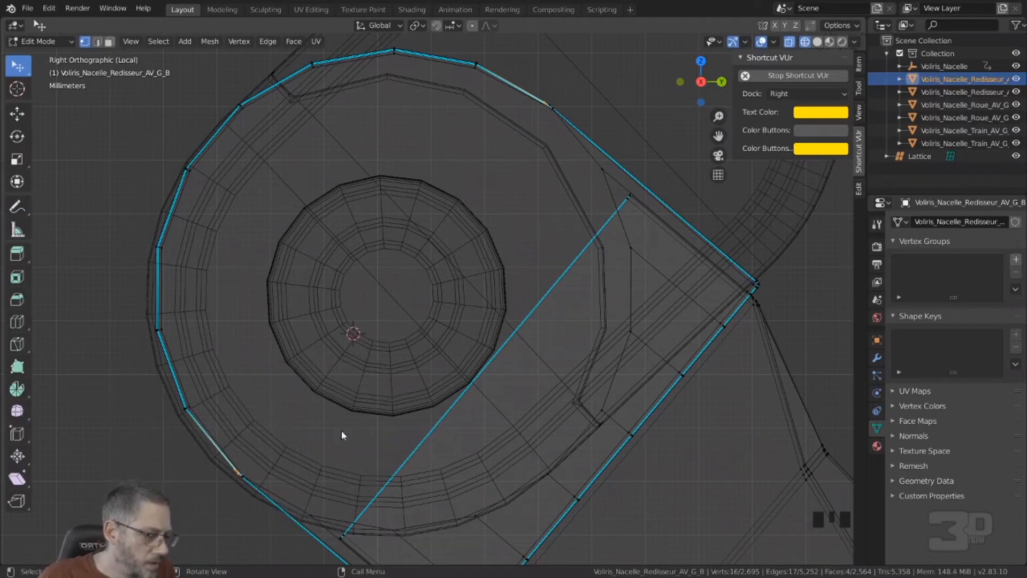
scroll(350, 418, "down", 3)
mouse_move(350, 419)
middle_mouse_down()
mouse_move(406, 438)
mouse_move(358, 427)
middle_mouse_up()
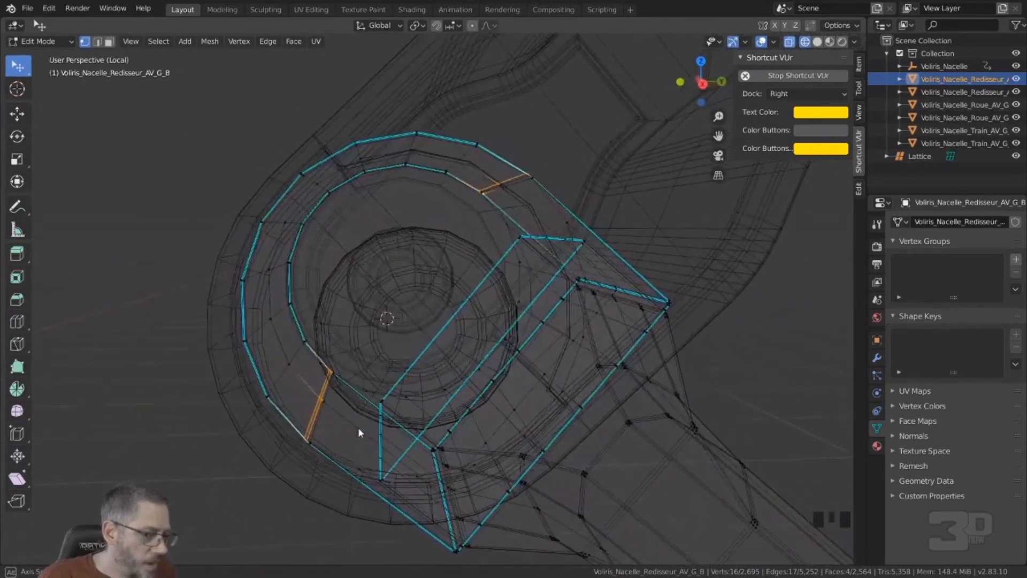
Step: Return to Object Mode and select the upper arm Voliris_Nacelle_Redisseur_AV_G_H in right orthographic view
key("Tab")
key("KP_3")
left_click(430, 267)
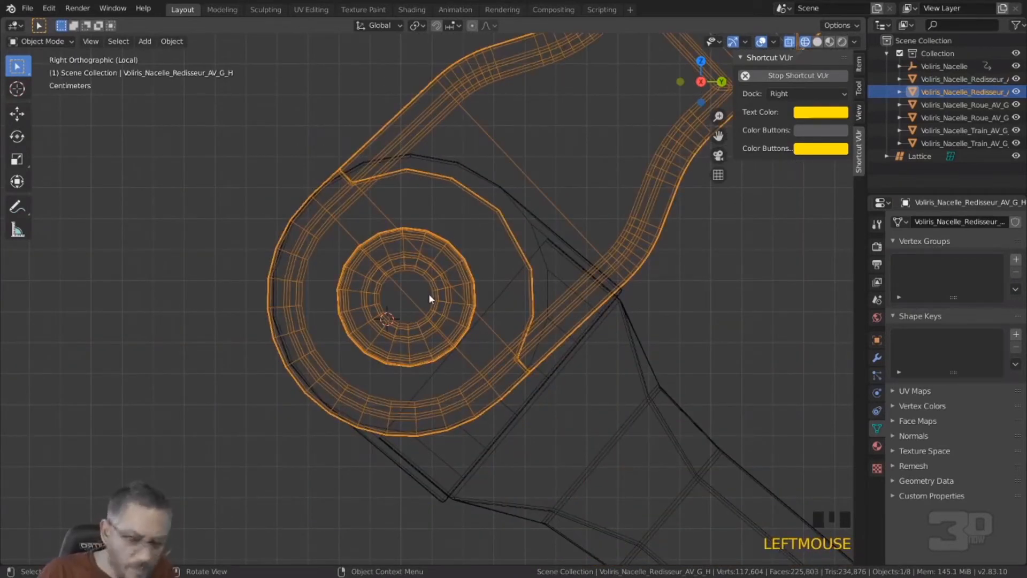
Step: Open the upper arm Voliris_Nacelle_Redisseur_AV_G_H in Edit Mode and circle-select the innermost hub rings of its elbow joint
key("Tab")
scroll(403, 296, "up", 2)
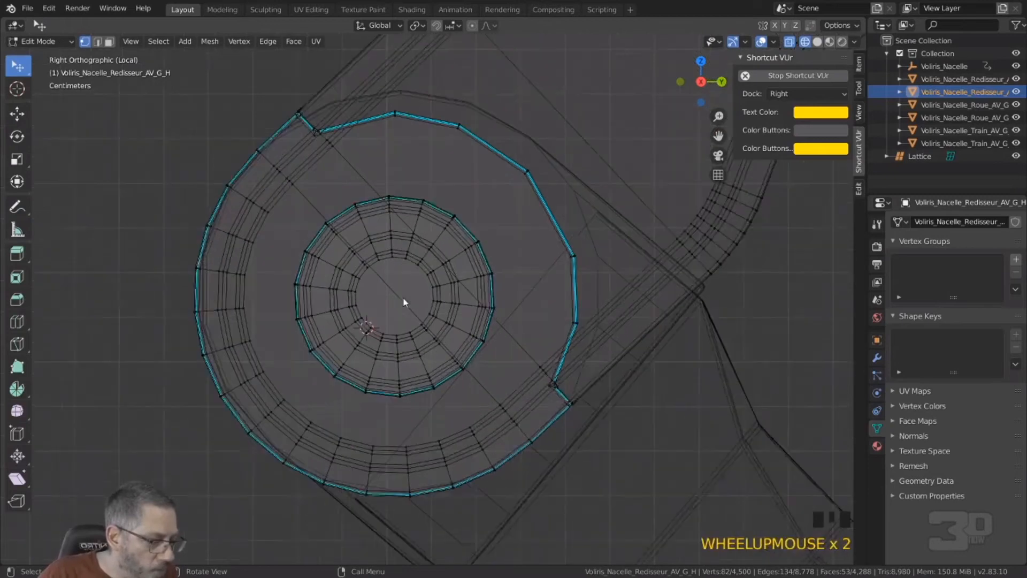
scroll(403, 302, "up", 1)
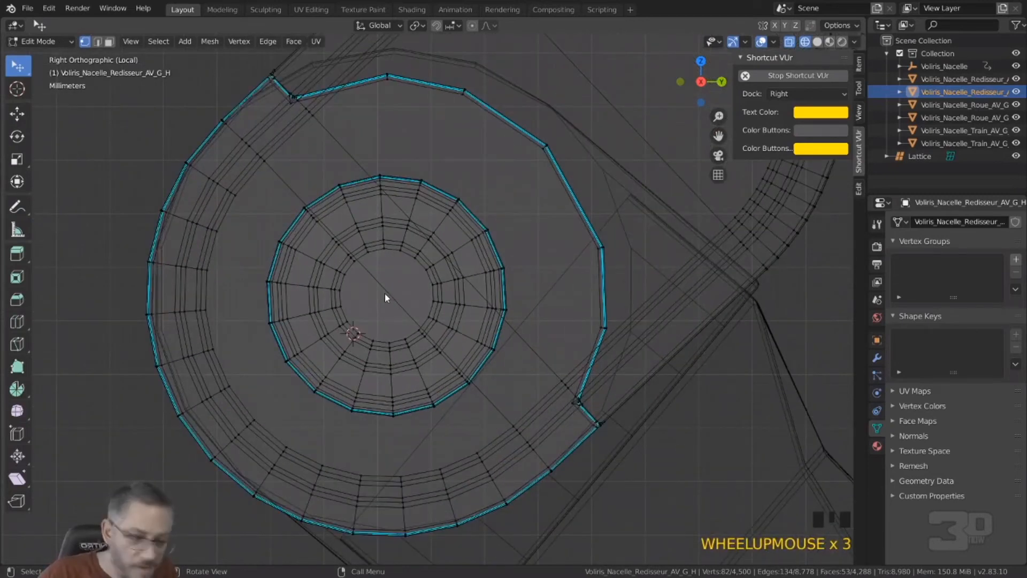
key("c")
scroll(386, 296, "up", 6)
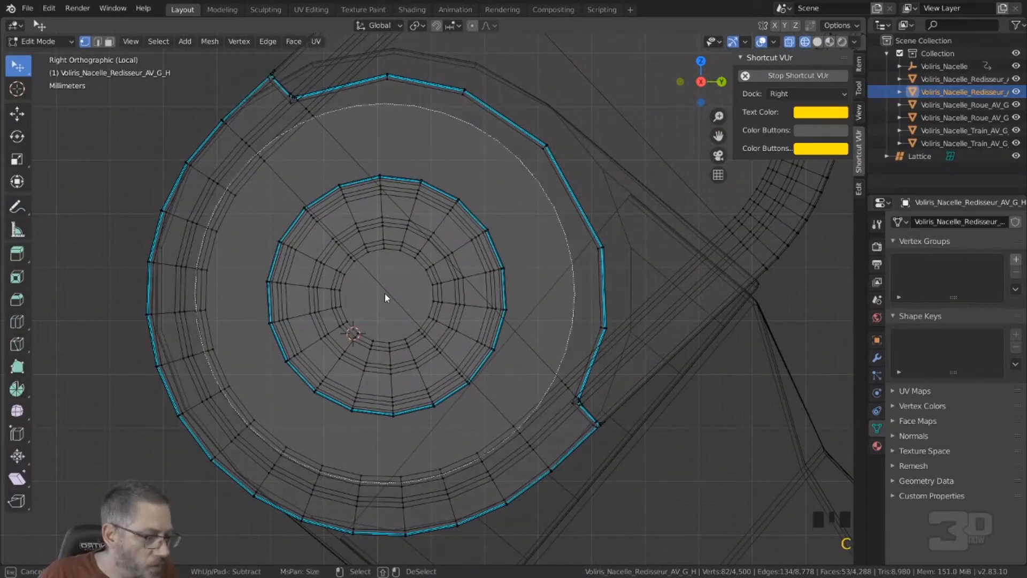
scroll(385, 297, "up", 3)
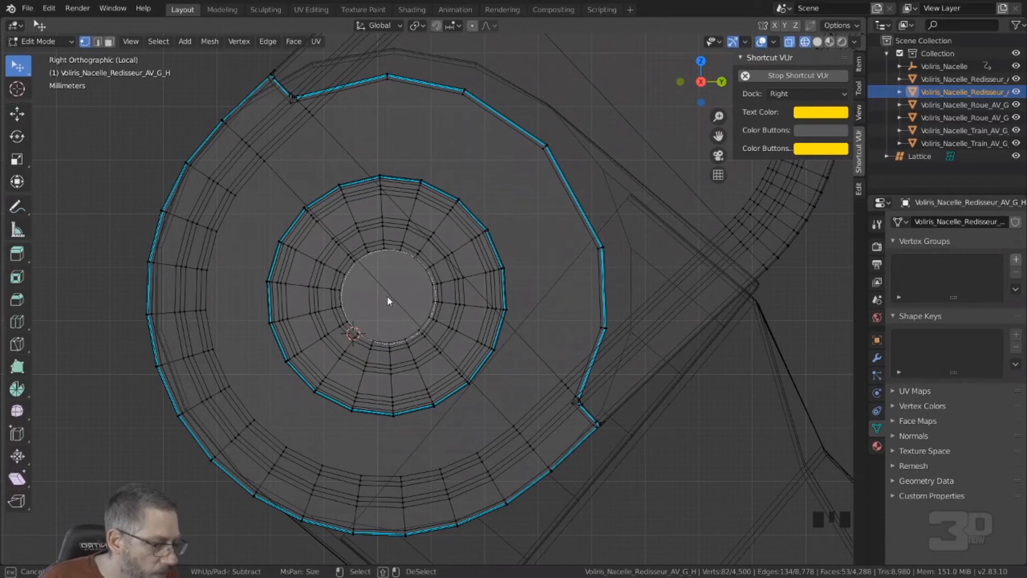
left_click(388, 301)
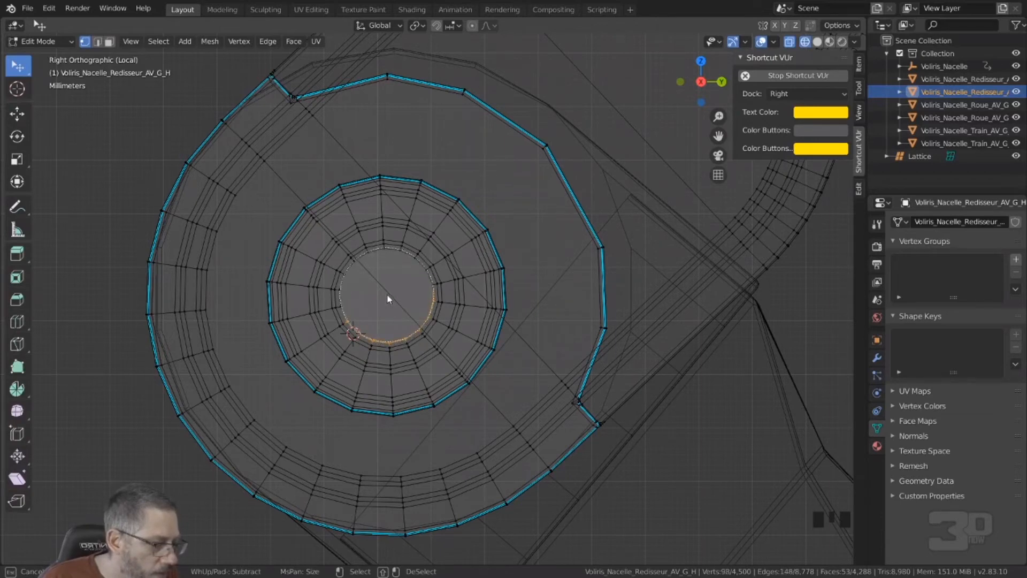
left_click_drag(384, 294, 388, 294)
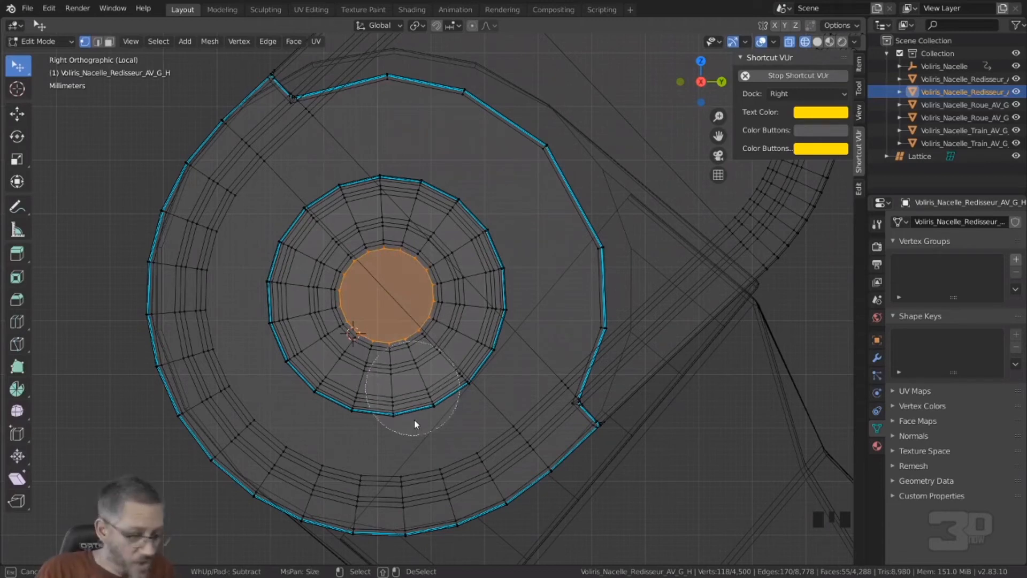
key("Escape")
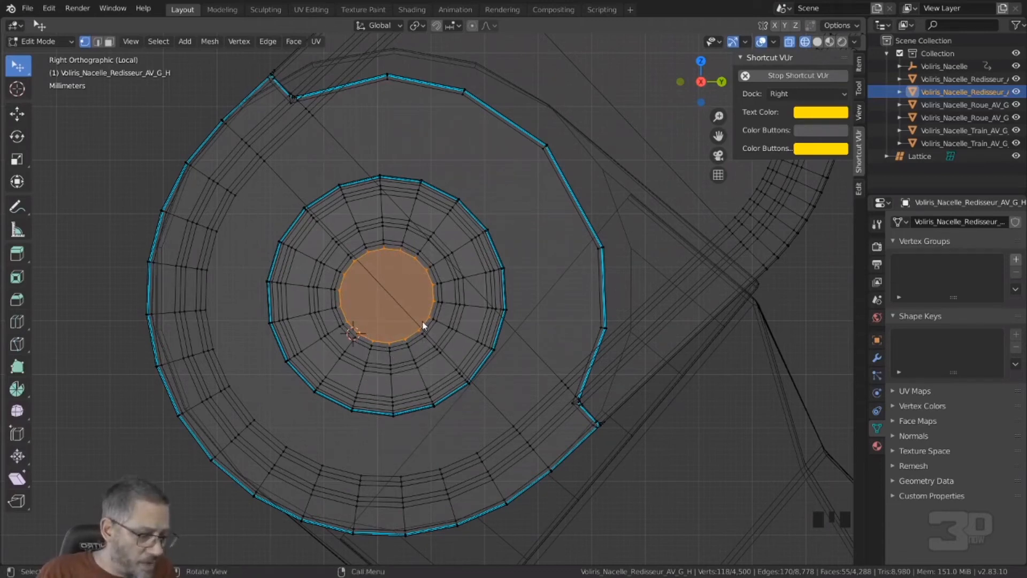
Step: Try to snap the 3D cursor to the selected elbow hub vertices
key("shift+s")
left_click(428, 387)
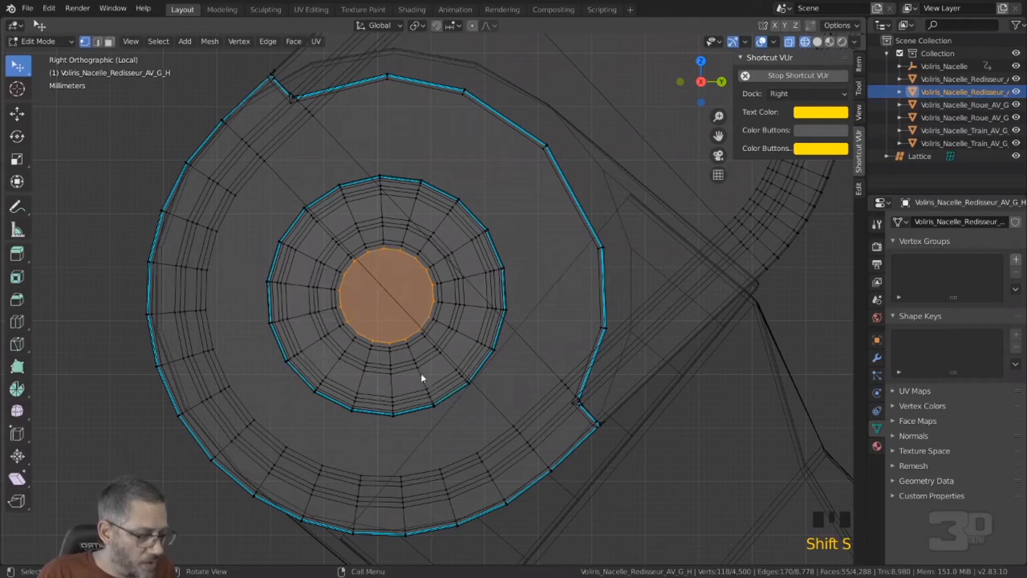
scroll(420, 378, "down", 13)
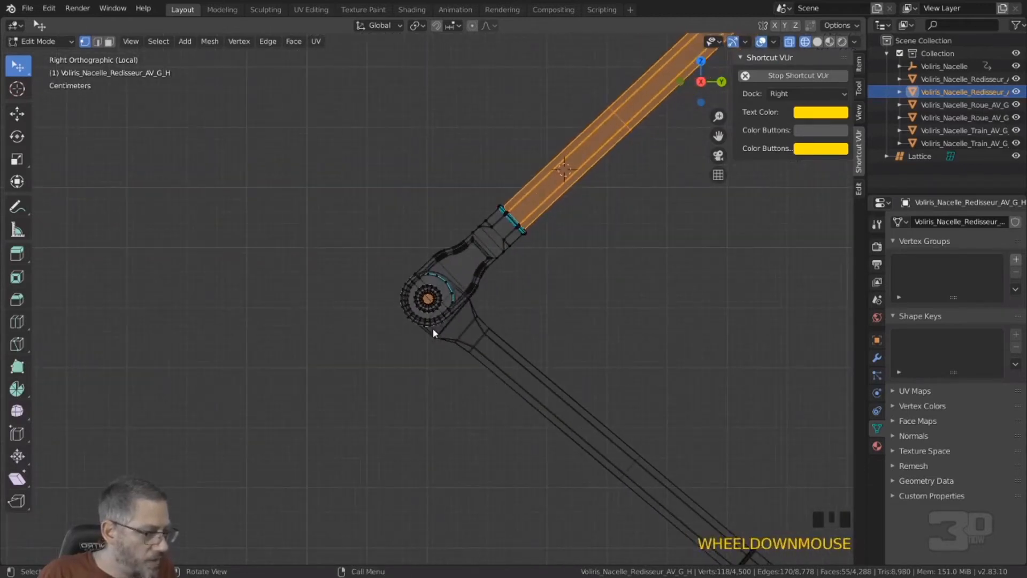
scroll(432, 328, "down", 6)
scroll(432, 329, "up", 3)
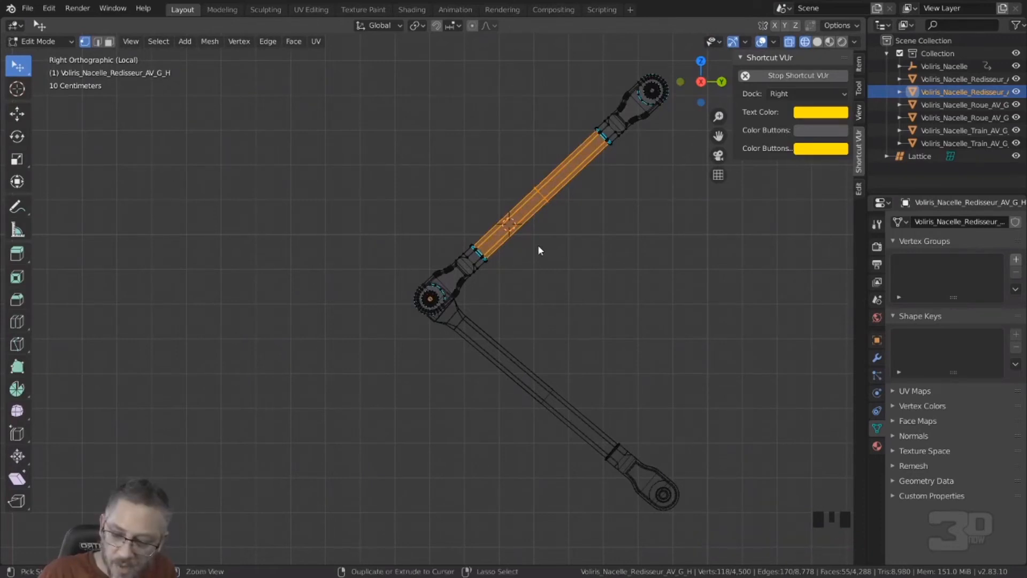
Step: Deselect the upper arm's central tube vertices and snap the 3D cursor to the remaining elbow hub selection
mouse_move(625, 140)
right_mouse_down("ctrl+shift")
mouse_move(590, 114)
mouse_move(471, 229)
mouse_move(488, 275)
mouse_move(617, 195)
right_mouse_up("ctrl+shift")
mouse_move(546, 172)
right_mouse_down("ctrl+shift")
mouse_move(452, 240)
mouse_move(546, 259)
right_mouse_up("ctrl+shift")
scroll(440, 296, "up", 6)
scroll(438, 291, "up", 5)
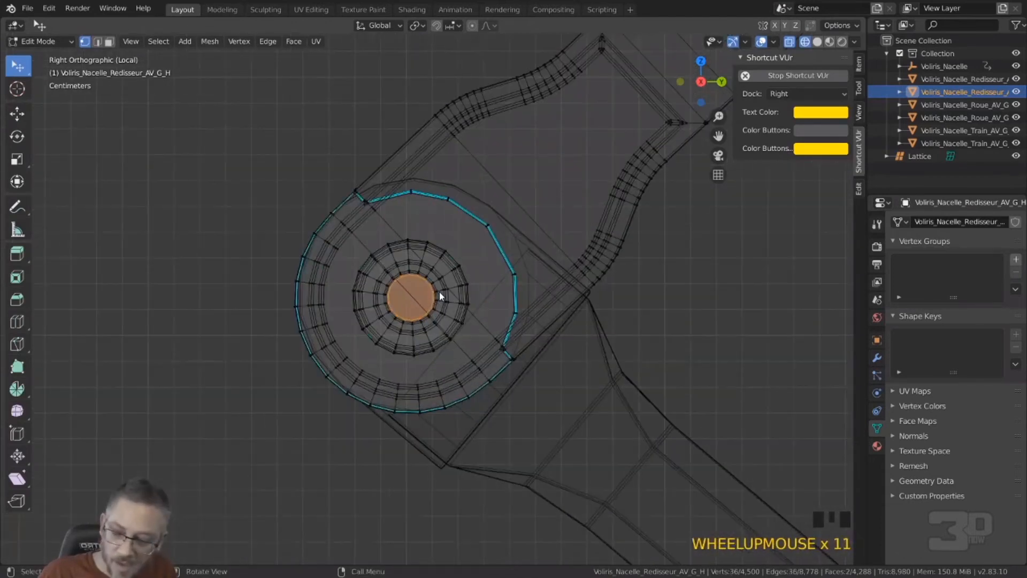
key("shift+s")
left_click(441, 348)
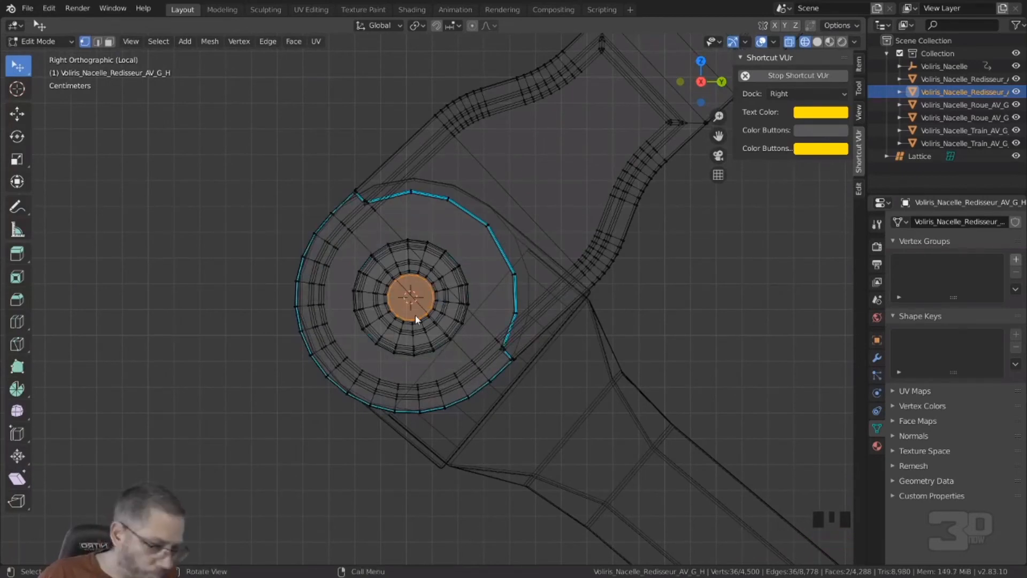
Step: In Object Mode, set the lower arm Voliris_Nacelle_Redisseur_AV_G_B's origin to the 3D cursor and deselect it
key("Tab")
left_click(600, 335)
scroll(600, 335, "down", 4)
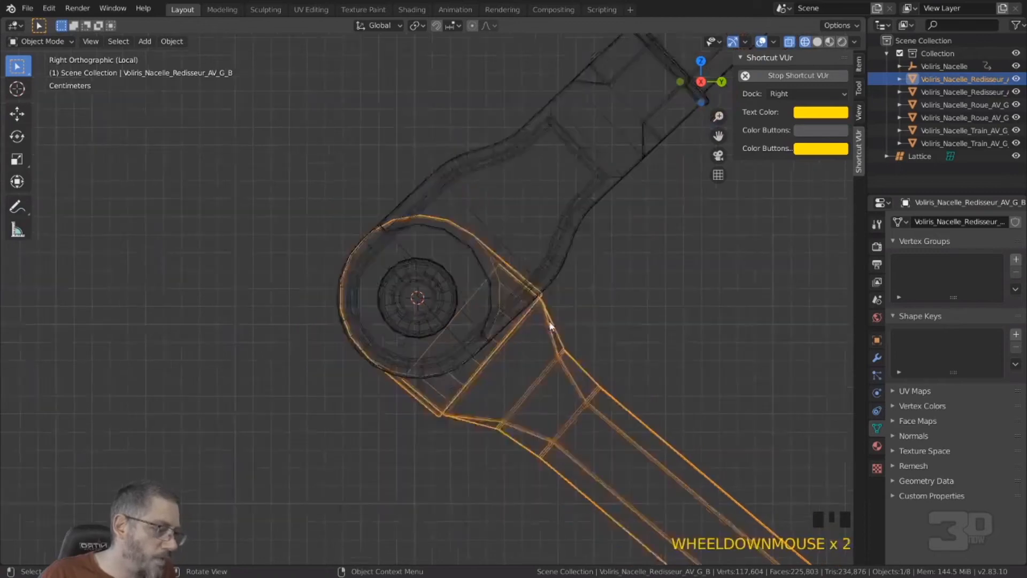
middle_click_drag(454, 262, 600, 293)
left_click(171, 43)
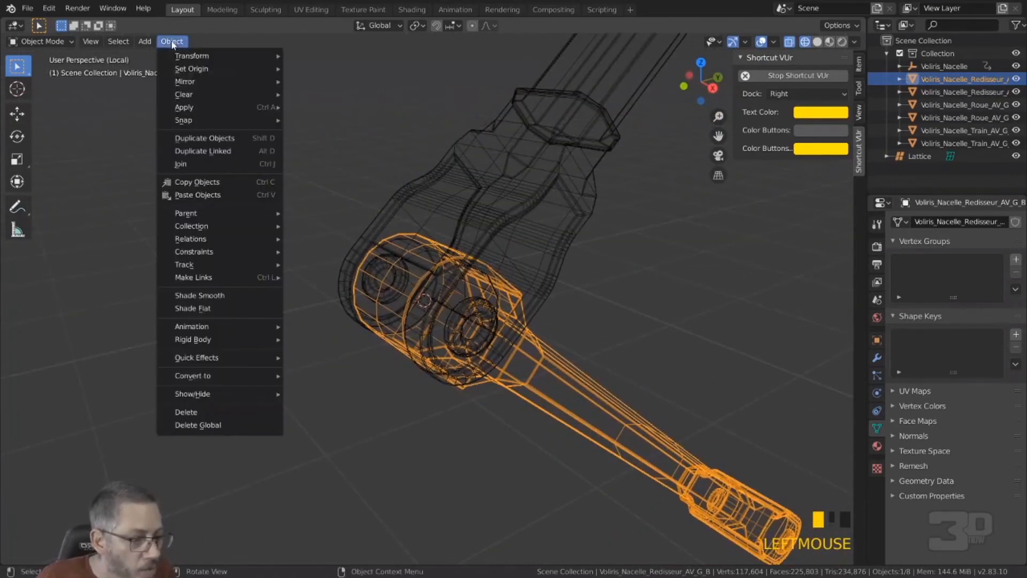
mouse_move(200, 69)
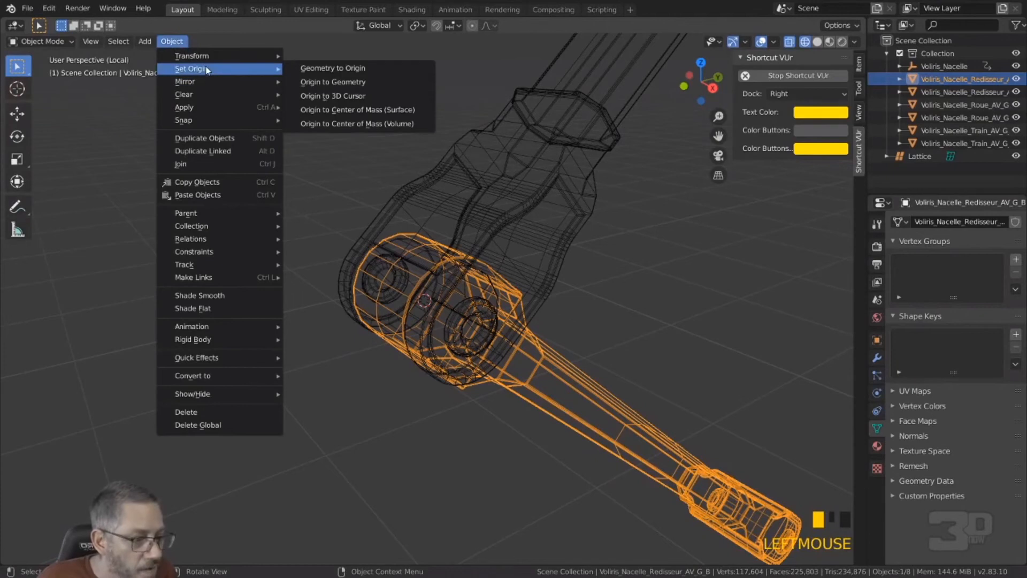
left_click(335, 96)
left_click(328, 149)
Step: Test the lower arm's new pivot by rotating it around the global X axis, and cancel the rotation
middle_click_drag(329, 153, 345, 177)
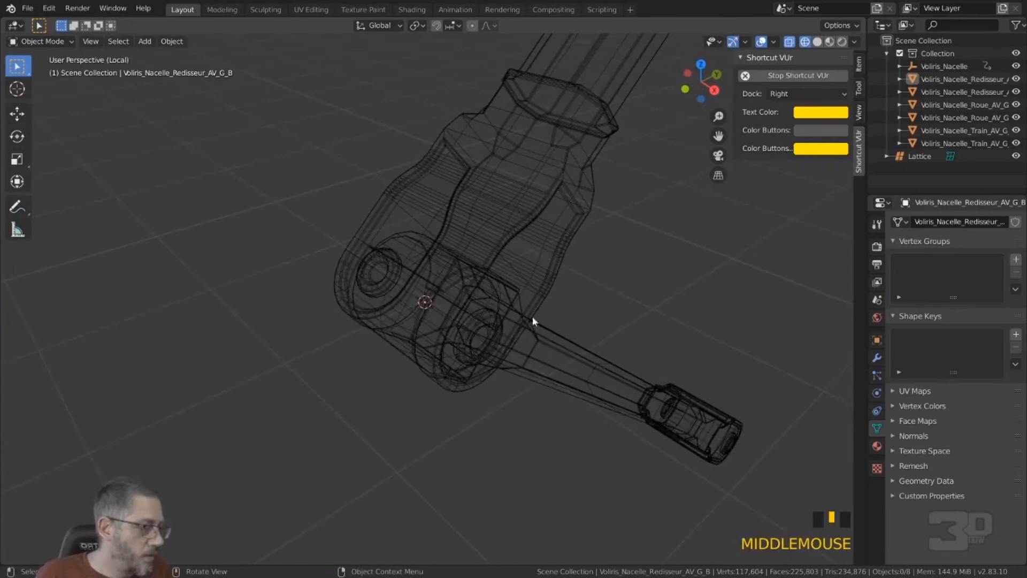
left_click(537, 343)
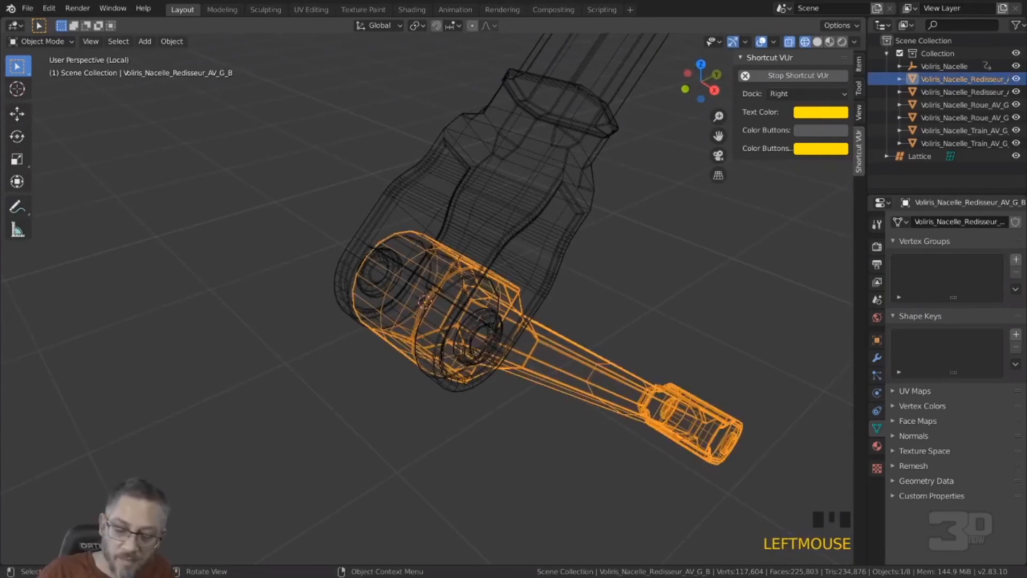
key("r")
key("x")
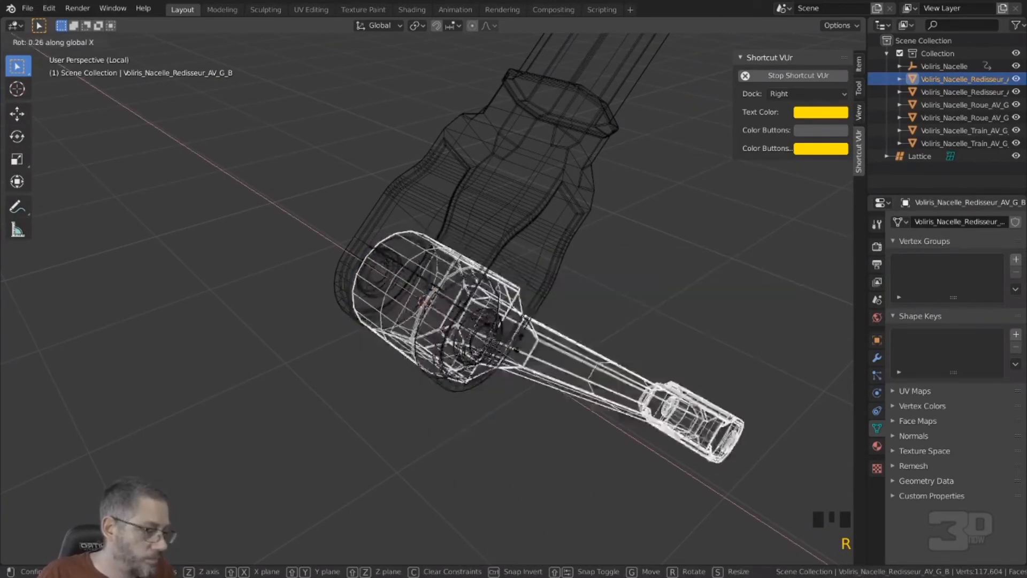
key("Escape")
scroll(518, 311, "down", 4)
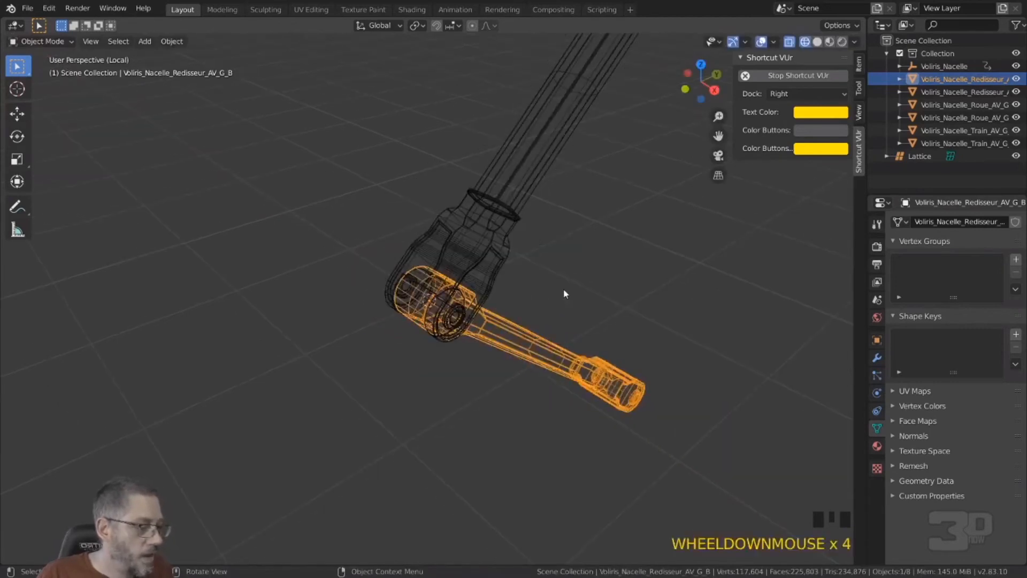
Step: Select the upper arm Voliris_Nacelle_Redisseur_AV_G_H and open it in Edit Mode in right orthographic view
scroll(563, 291, "down", 3)
left_click(467, 251)
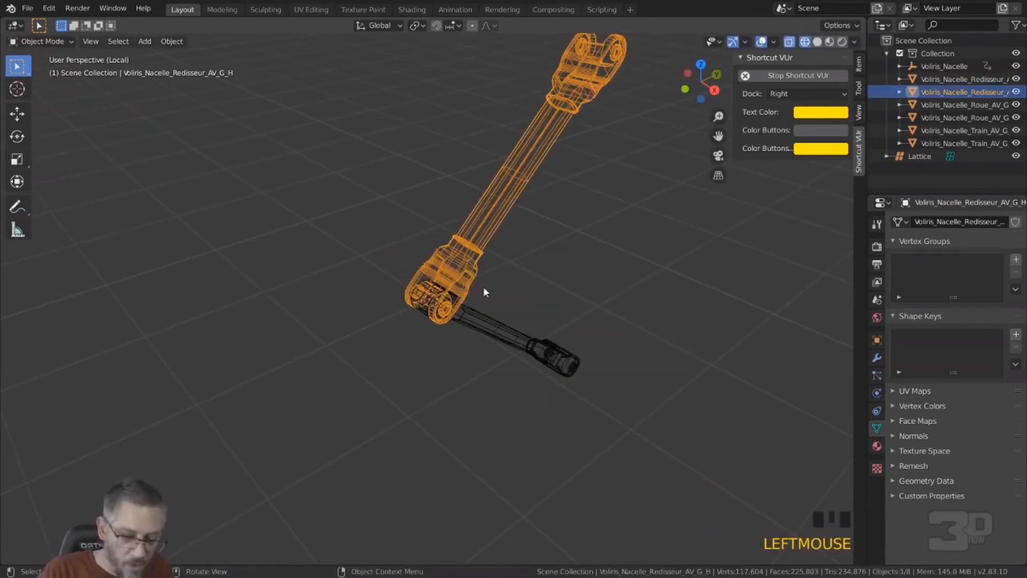
key("KP_Decimal")
key("KP_Decimal")
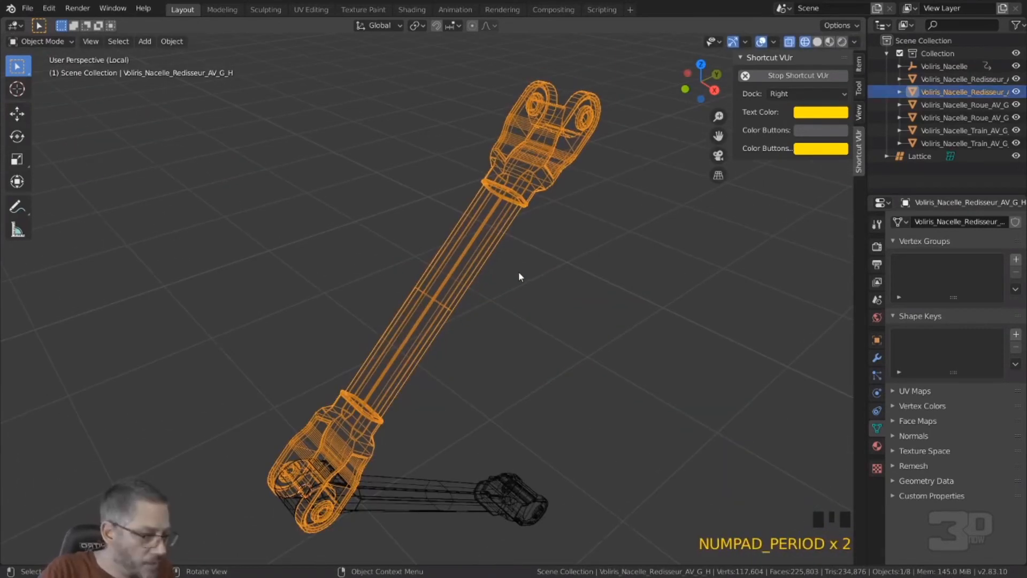
key("KP_3")
middle_click_drag(563, 187, 566, 181)
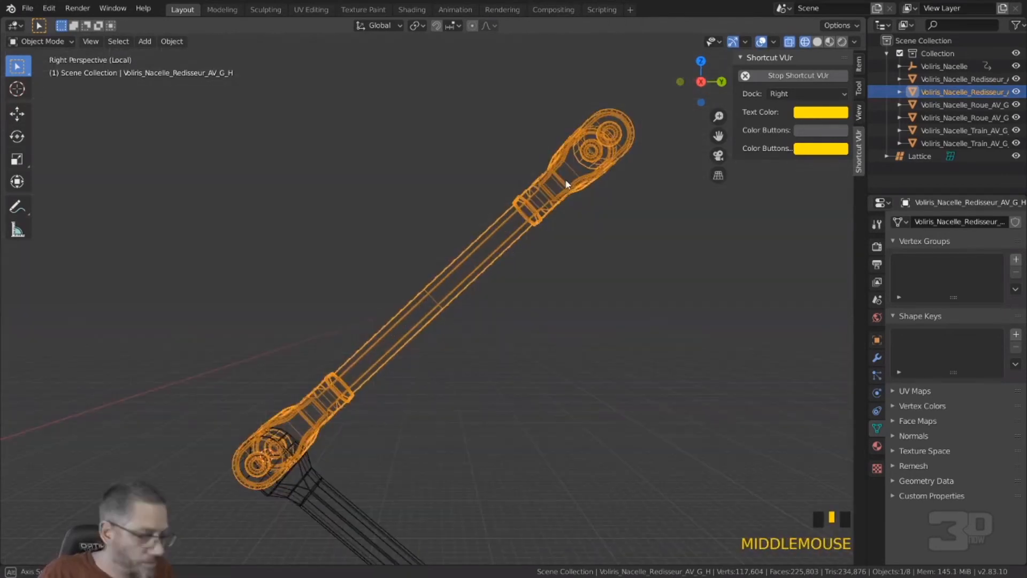
key("KP_3")
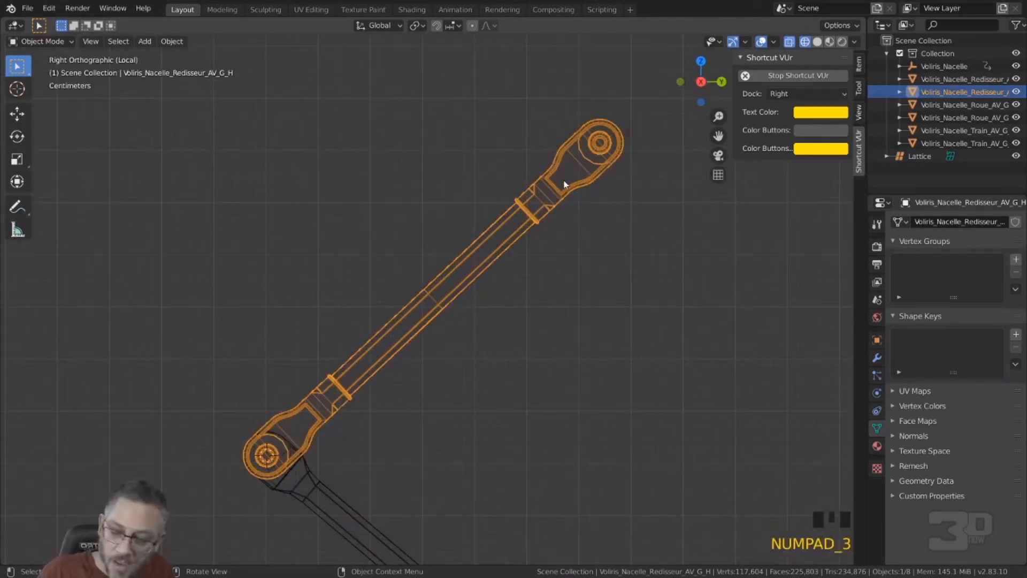
key("Tab")
Step: Circle-select the innermost hub rings at the upper arm's end opposite the elbow
middle_click_drag(582, 191, 518, 227, "shift")
scroll(518, 226, "down", 3, "shift")
scroll(480, 284, "up", 6)
middle_click_drag(481, 284, 213, 250, "shift")
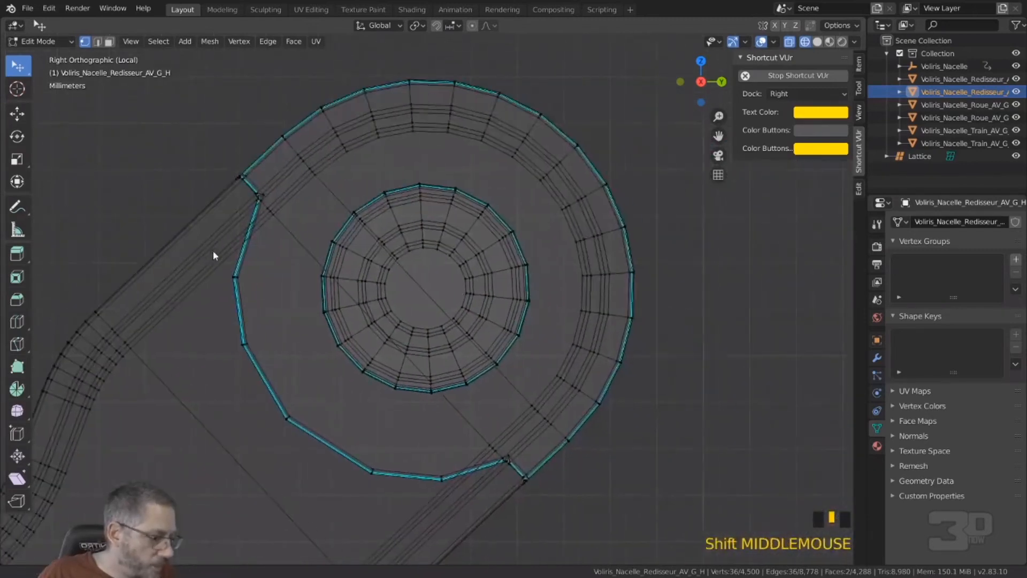
scroll(461, 284, "up", 4)
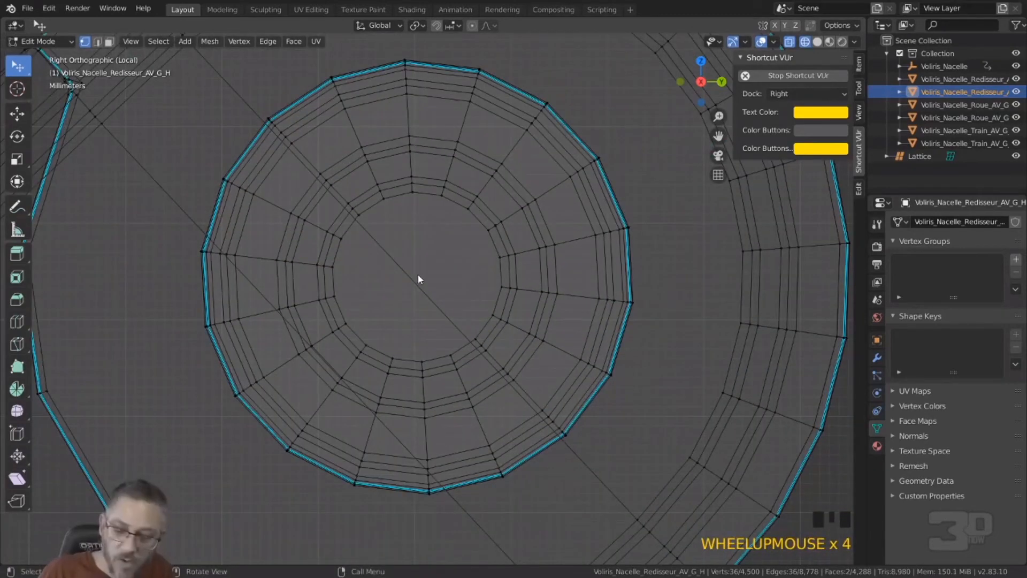
key("c")
scroll(419, 278, "down", 3)
scroll(419, 279, "down", 3)
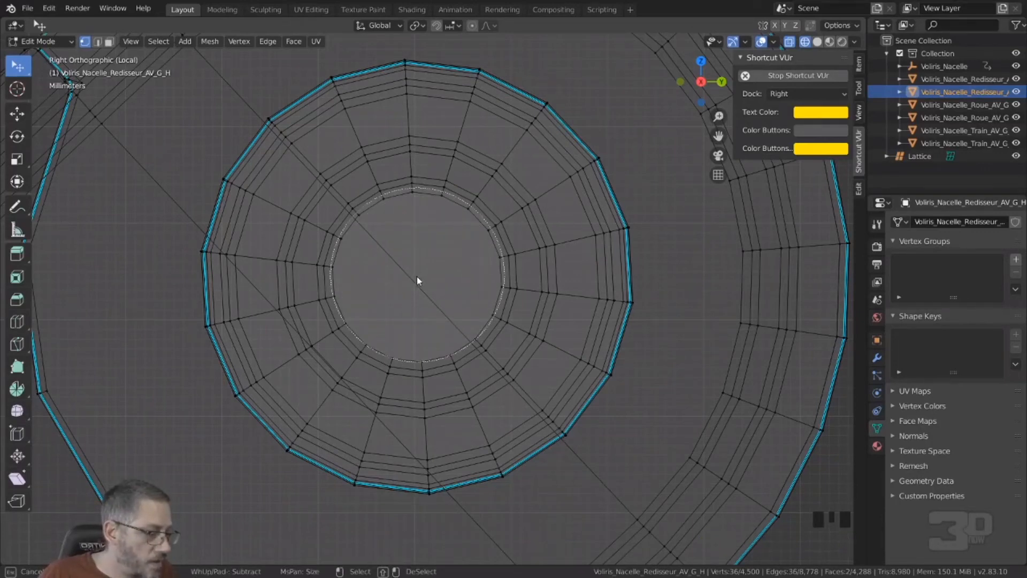
left_click(415, 276)
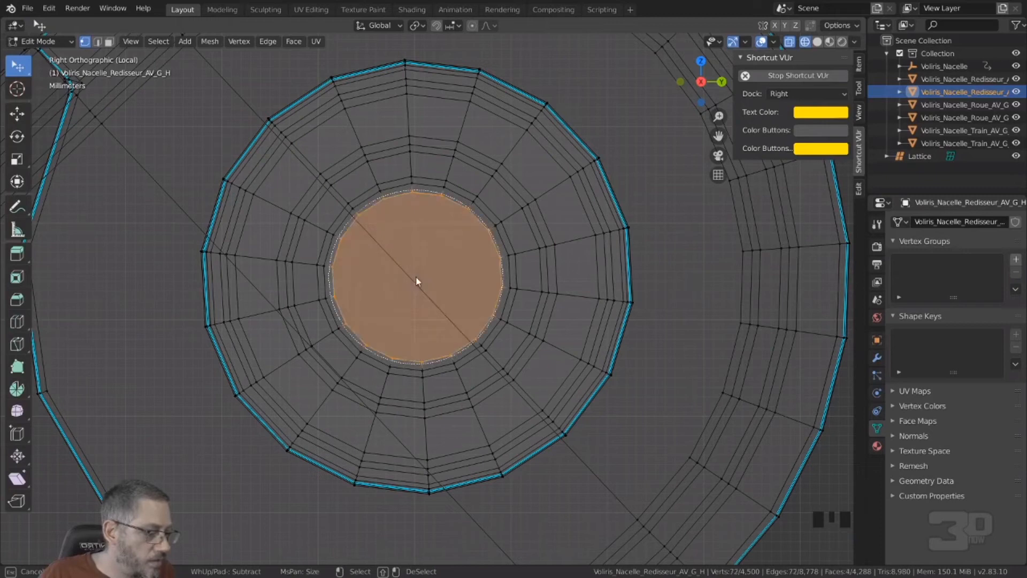
key("Escape")
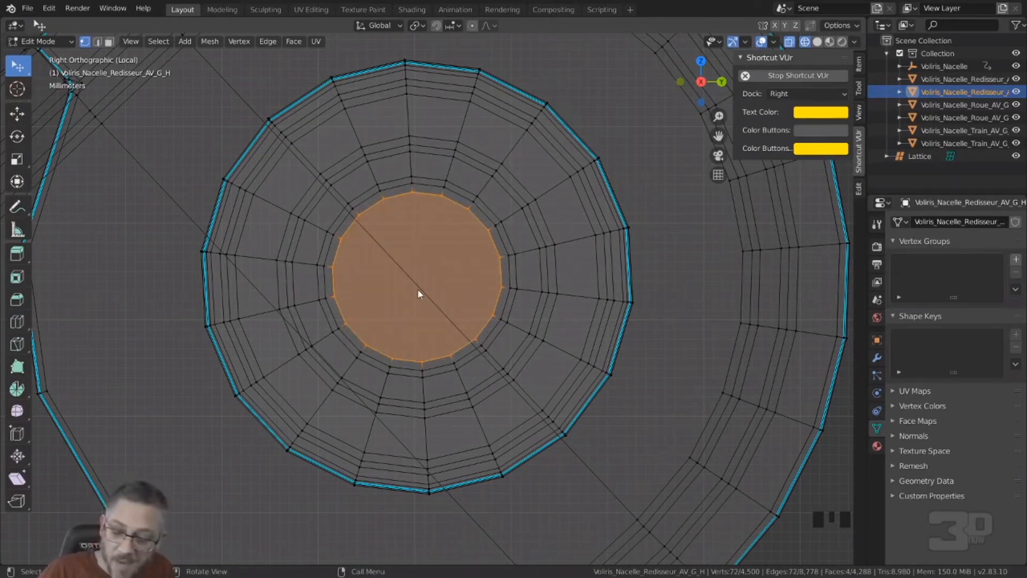
Step: Snap the 3D cursor to the selected hub vertices and set the upper arm's origin to the cursor in Object Mode
key("shift+s")
left_click(421, 341)
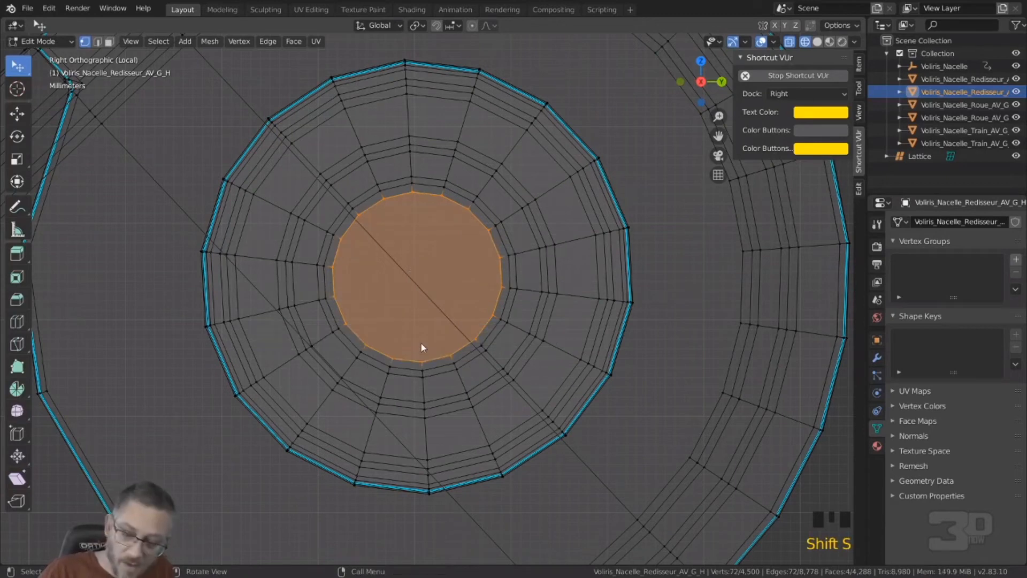
key("Tab")
left_click(172, 41)
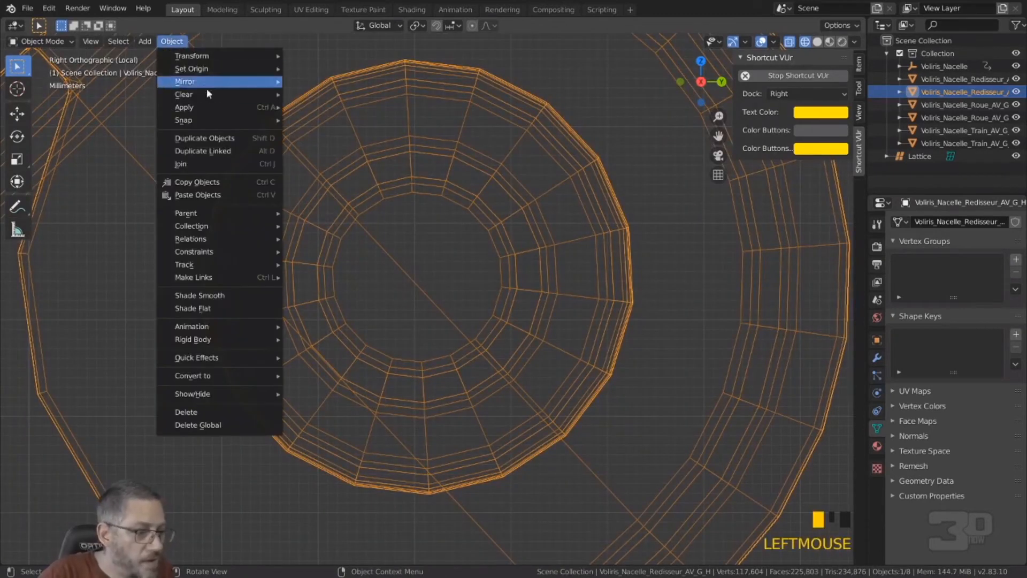
mouse_move(214, 69)
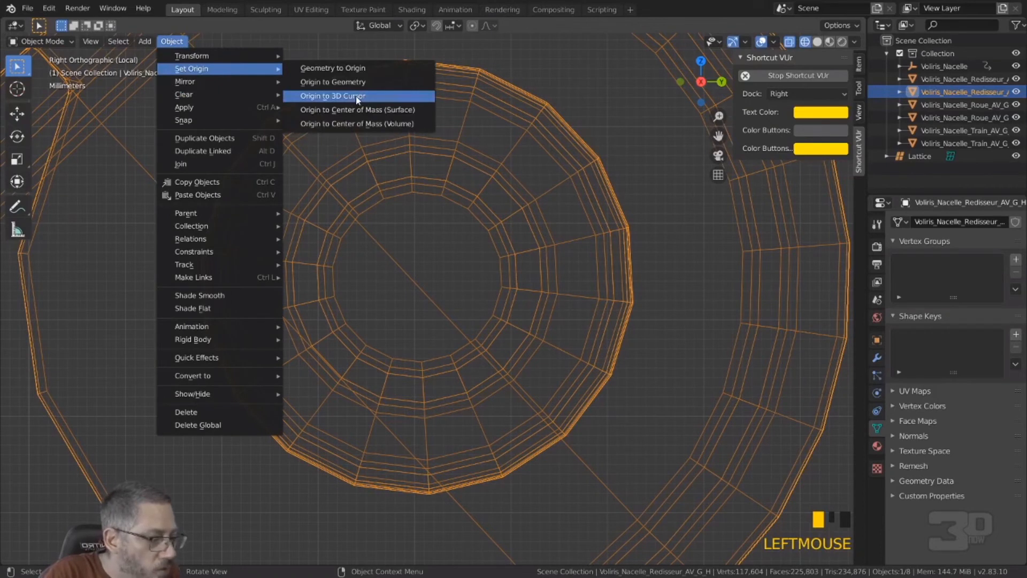
left_click(357, 96)
Step: Reopen the upper arm in Edit Mode and snap the 3D cursor to its selected vertices again
scroll(359, 107, "down", 7)
scroll(361, 117, "up", 1)
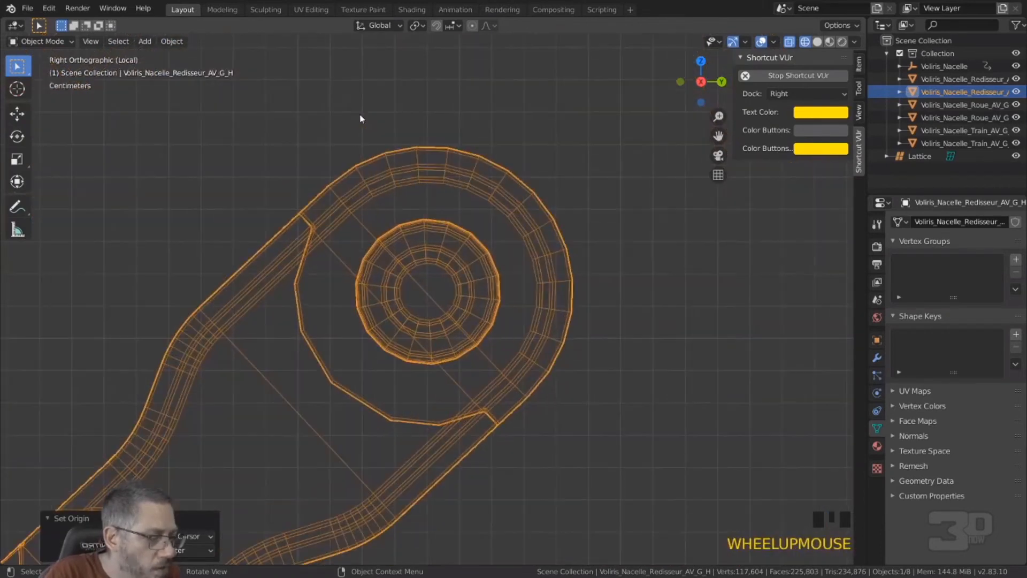
key("Tab")
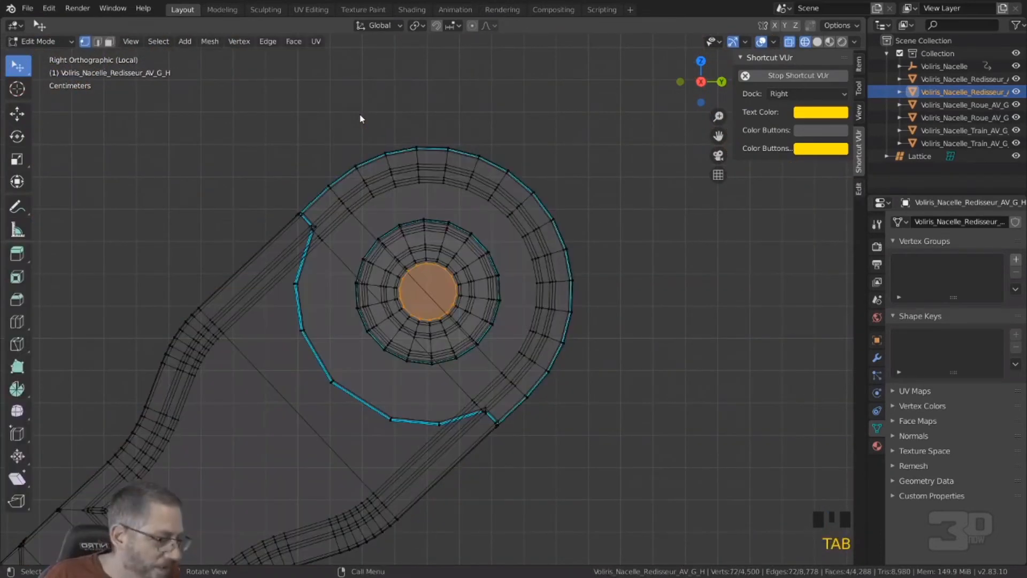
key("shift+s")
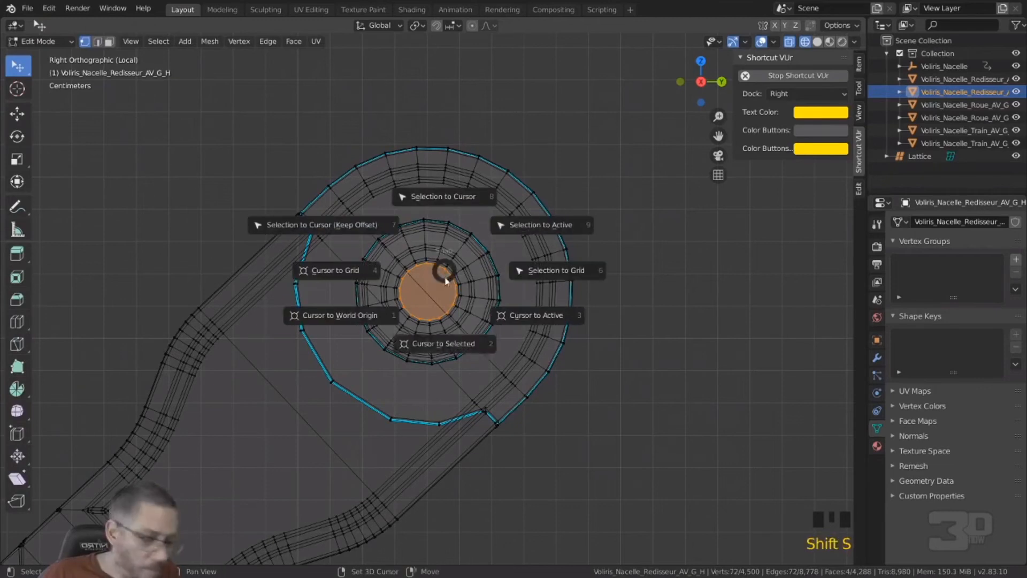
left_click(448, 344)
scroll(444, 327, "down", 13)
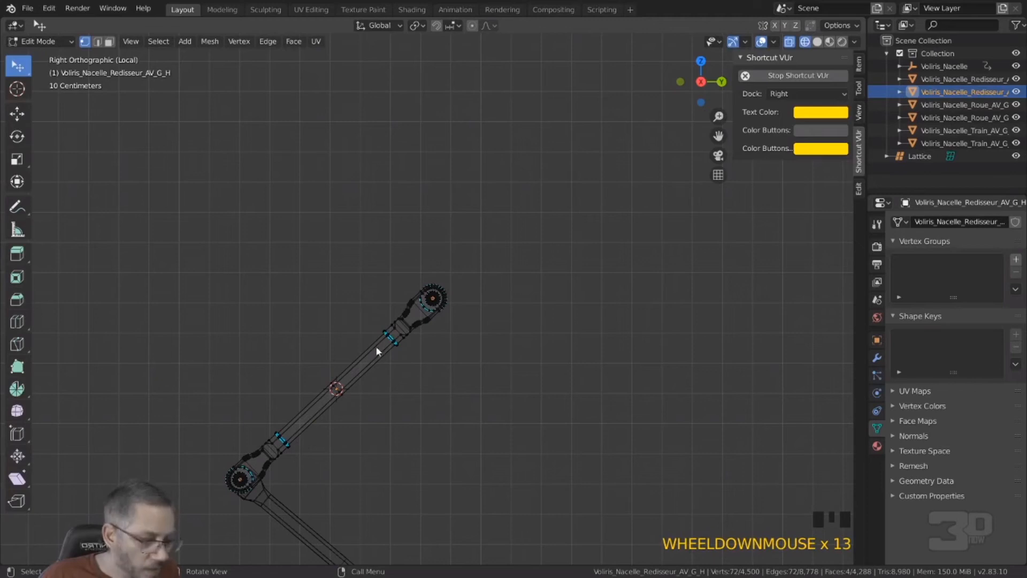
Step: Clear the selection and circle-select the innermost hub ring vertices at the upper arm's top end
left_click(461, 356)
scroll(431, 295, "up", 20)
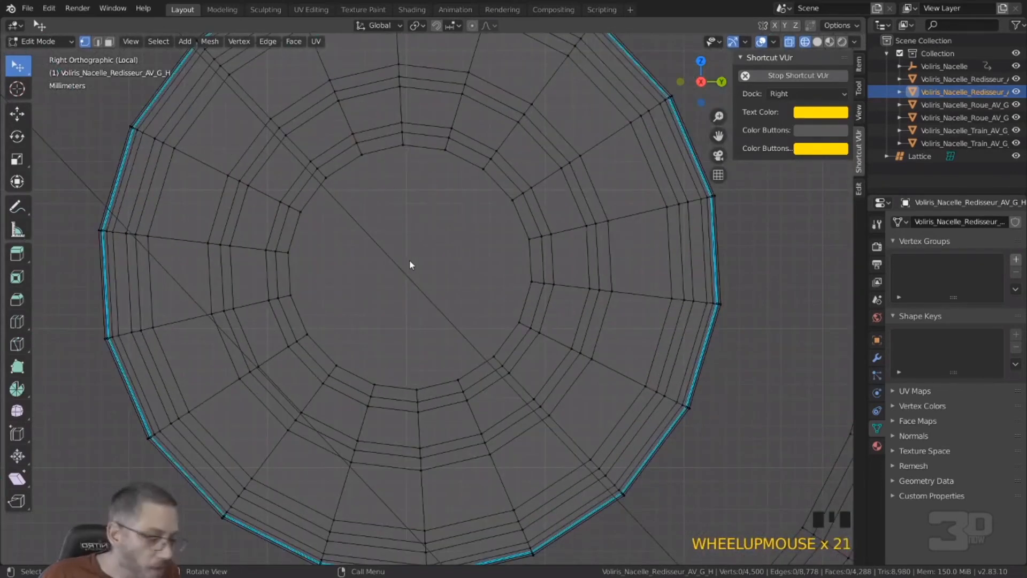
key("c")
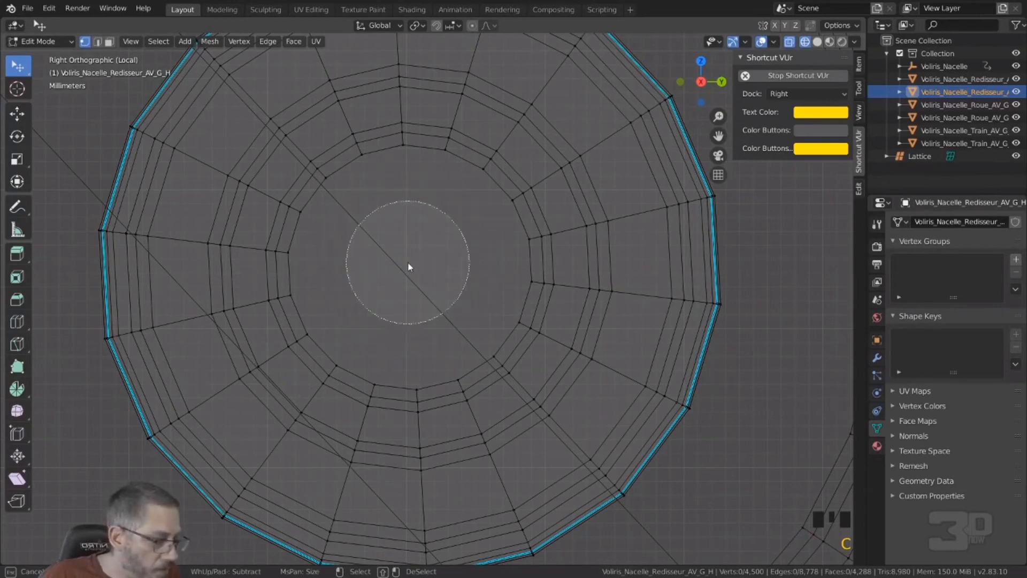
scroll(408, 263, "down", 3)
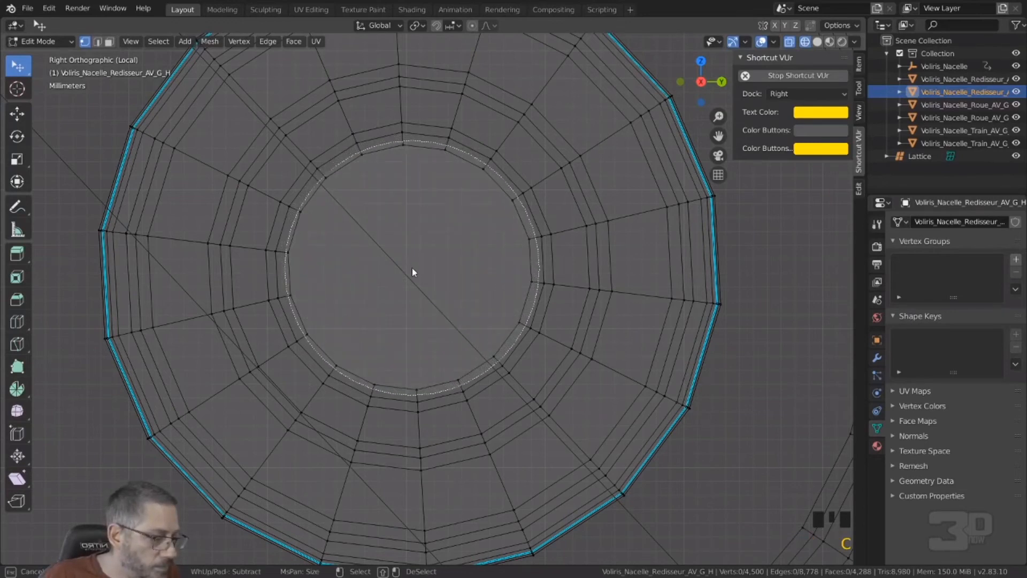
left_click(412, 267)
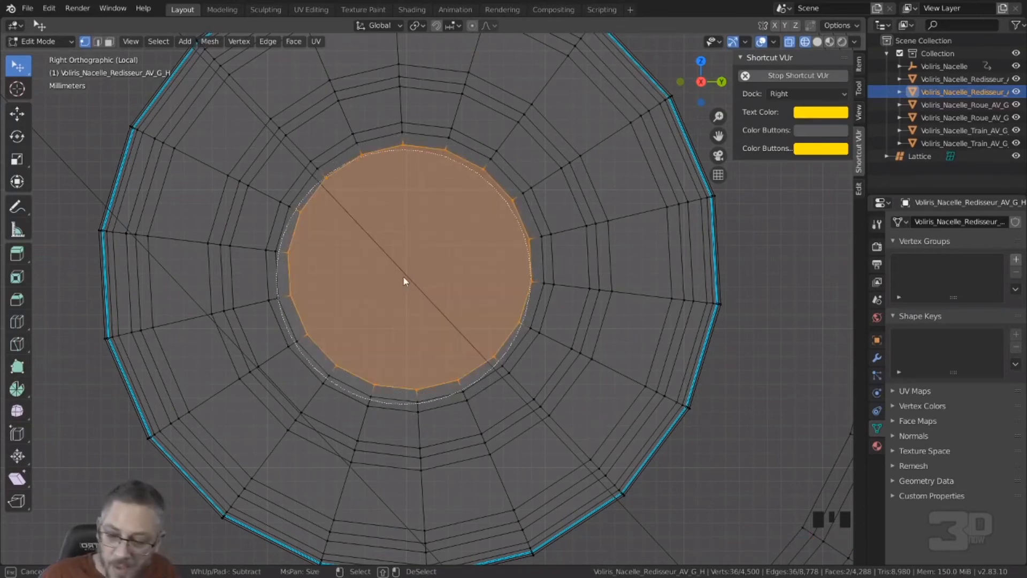
key("Escape")
Step: Snap the 3D cursor to the selected hub vertices and set the upper arm's origin to the 3D cursor in Object Mode
key("shift+s")
left_click(410, 366)
scroll(408, 364, "down", 7)
middle_click_drag(409, 359, 457, 384)
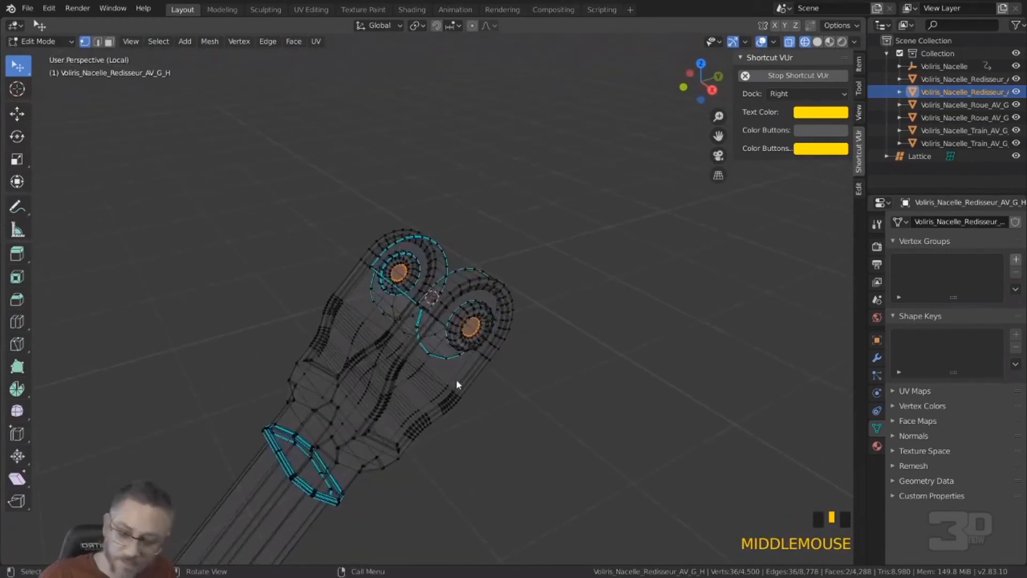
key("Tab")
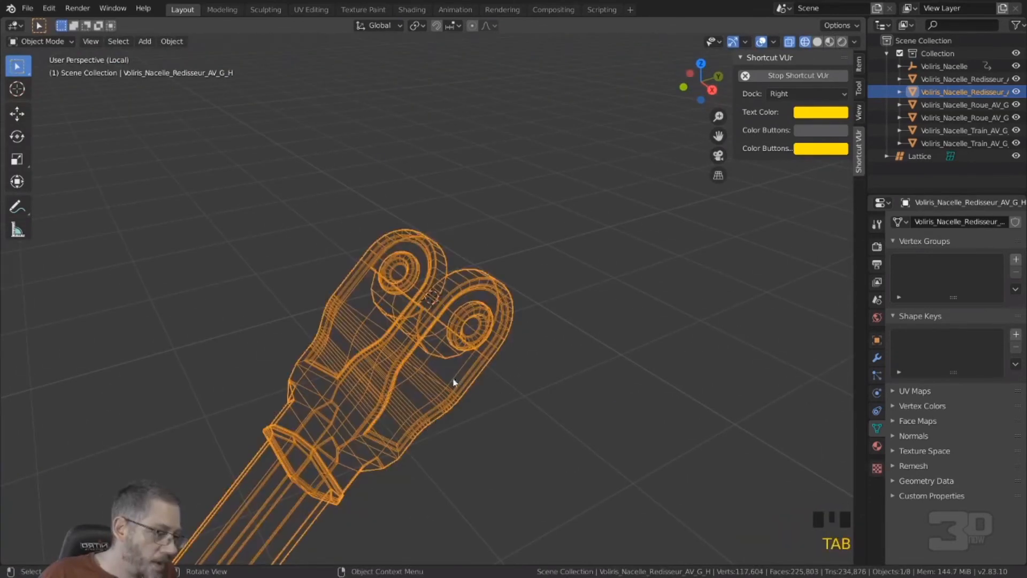
left_click(172, 41)
mouse_move(193, 70)
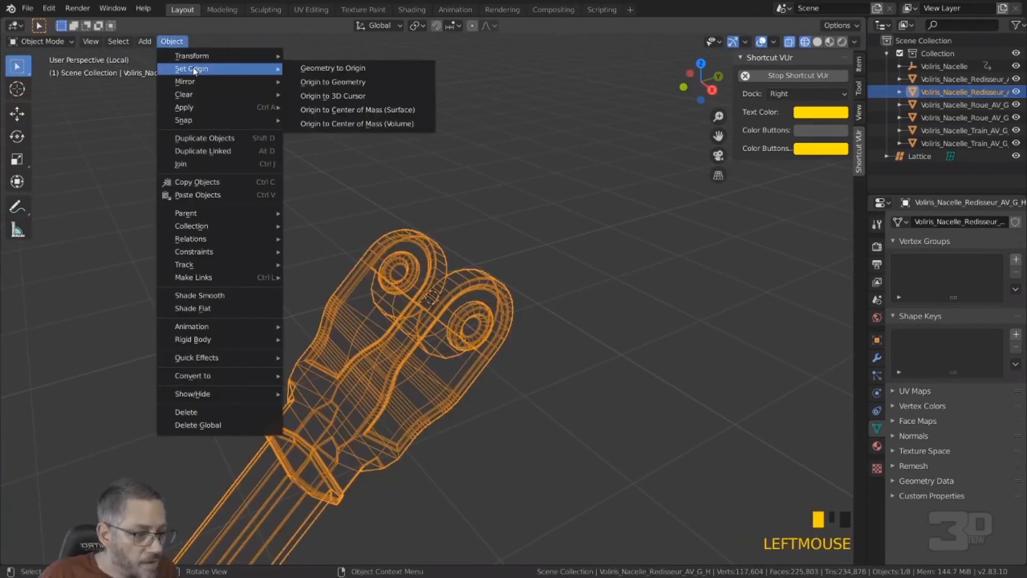
left_click(328, 96)
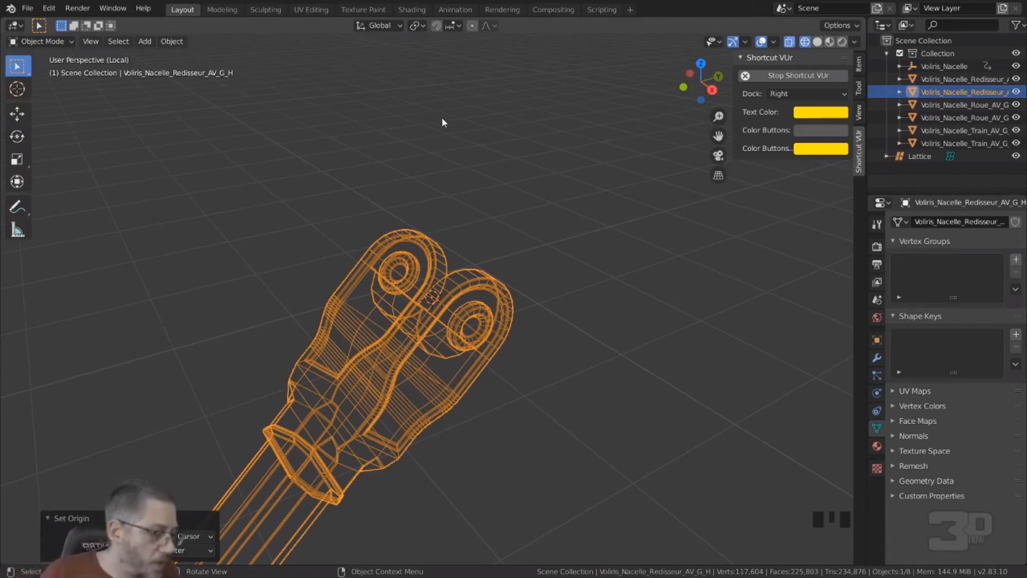
Step: Deselect the upper arm's vertices, select the lower arm Voliris_Nacelle_Redisseur_AV_G_B and open it in Edit Mode in right orthographic view
key("Tab")
scroll(450, 262, "down", 7)
middle_click_drag(453, 444, 339, 61, "shift")
scroll(351, 146, "up", 6)
left_click(287, 241)
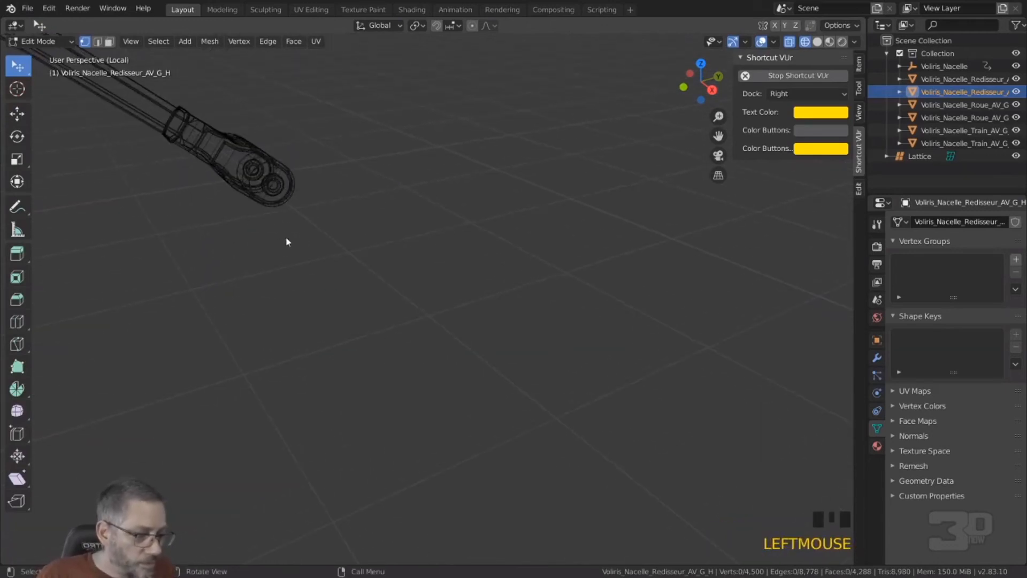
key("Tab")
left_click(267, 170)
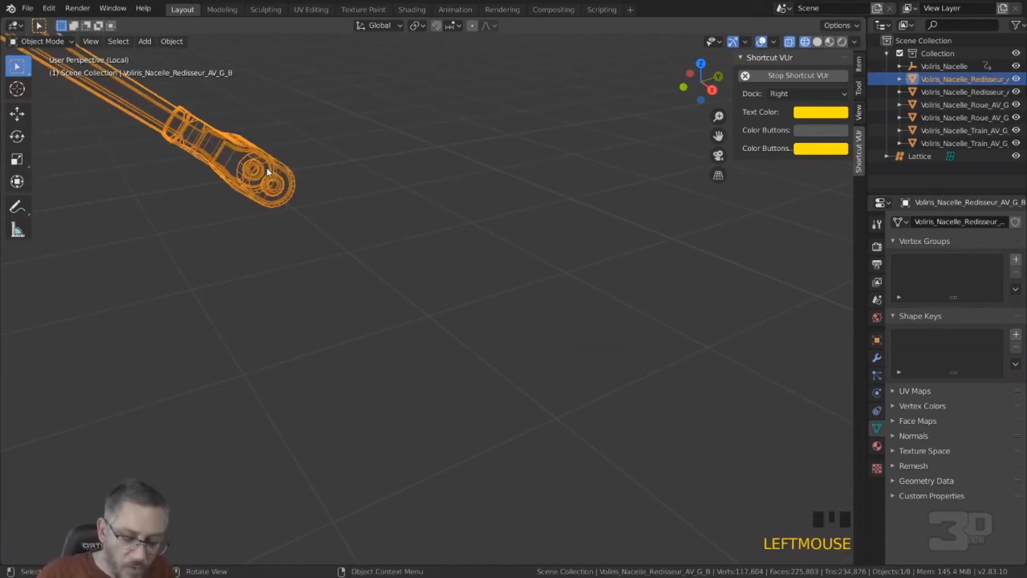
key("KP_Decimal")
key("KP_Decimal")
key("KP_3")
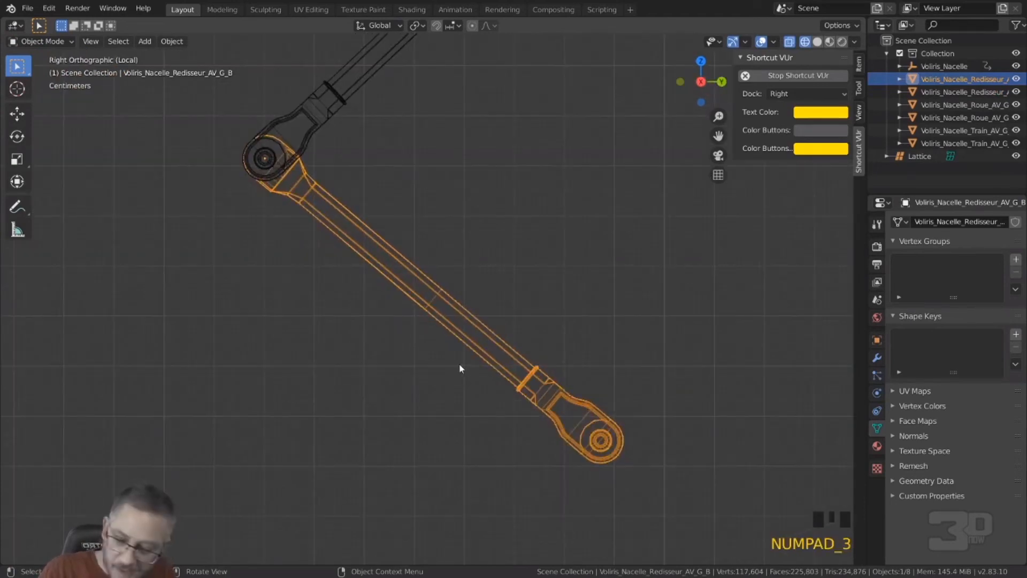
key("Tab")
Step: Try to circle-select the hub at the lower arm's bottom end and snap the 3D cursor to it without clearing the existing selection
mouse_move(541, 388)
middle_mouse_down("shift")
mouse_move(256, 177)
mouse_move(557, 390)
middle_mouse_up("shift")
scroll(288, 211, "up", 1)
scroll(254, 211, "up", 6)
scroll(321, 314, "up", 6)
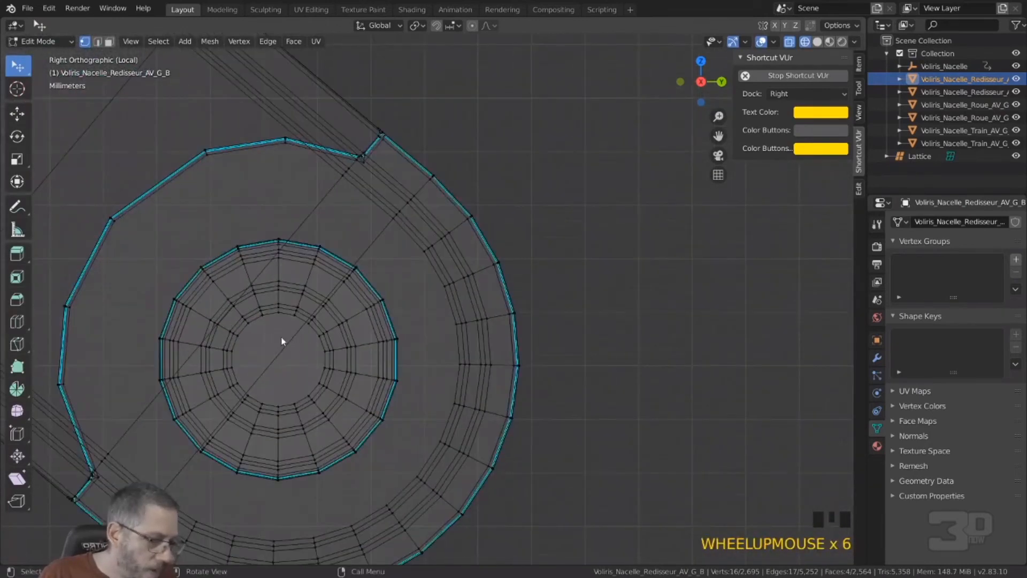
key("c")
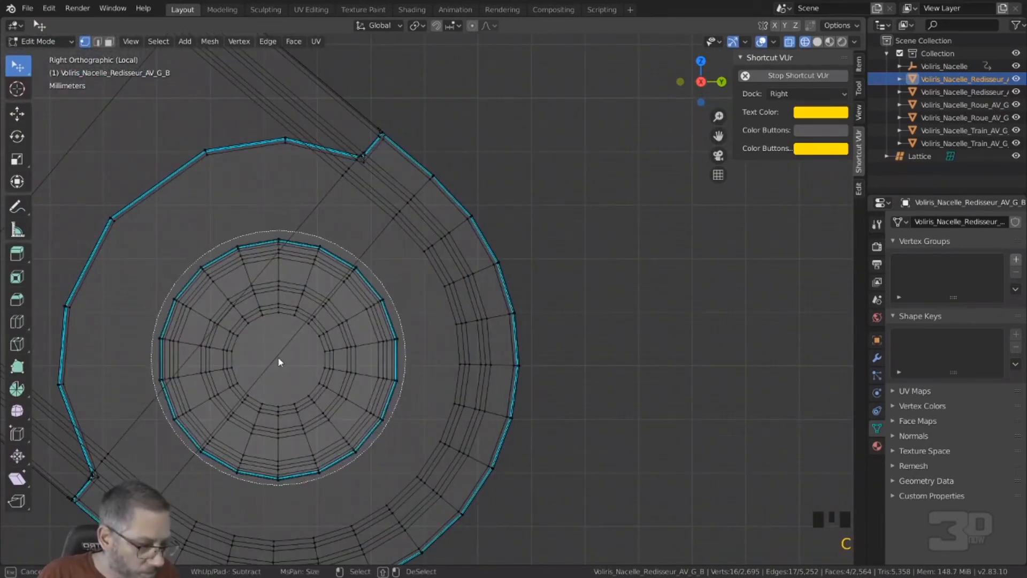
left_click(281, 358)
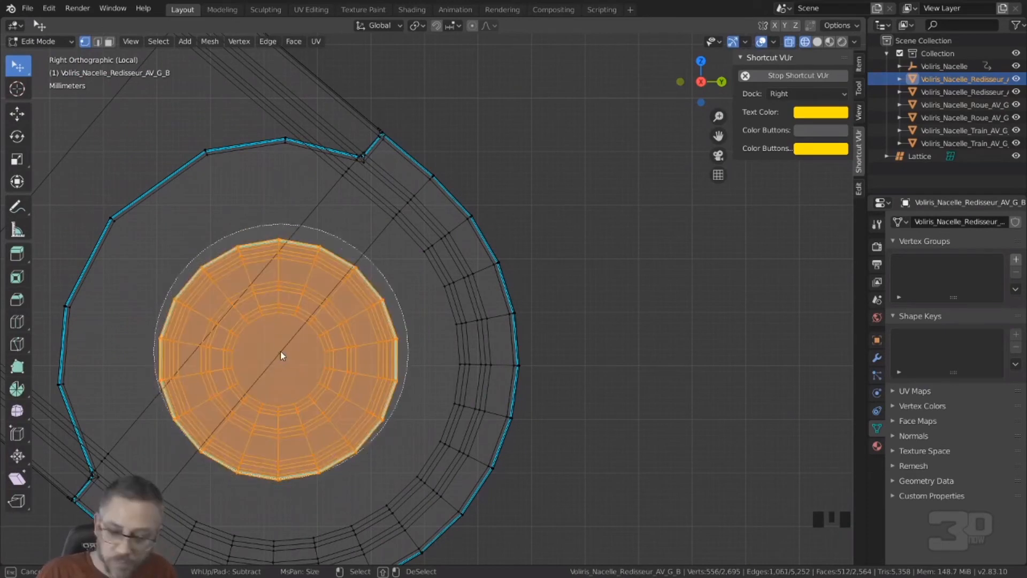
key("Escape")
key("shift+s")
left_click(298, 389)
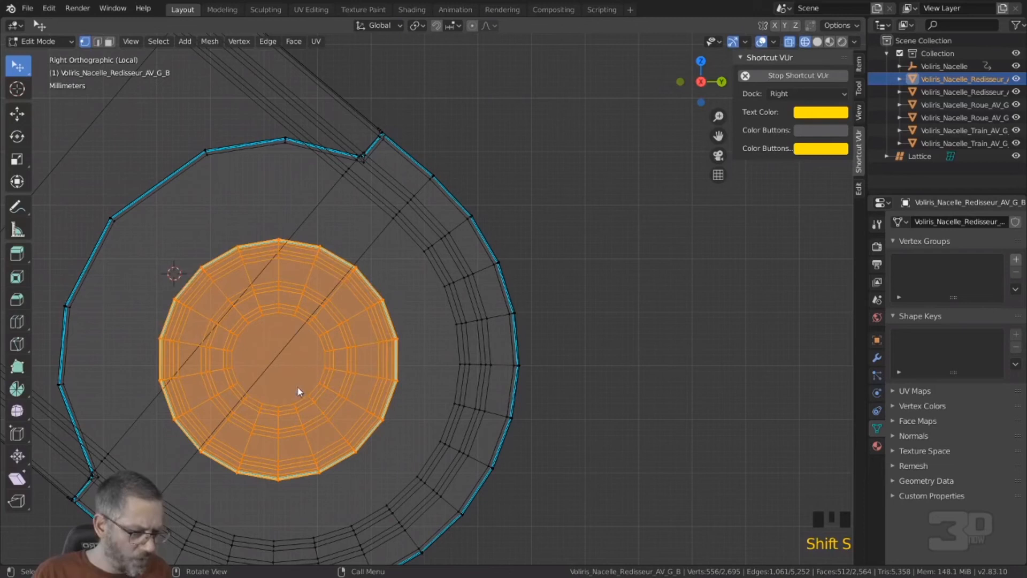
Step: Clear the selection and circle-select only the round hub vertices at the lower arm's bottom end
scroll(294, 374, "down", 8)
left_click(513, 291)
scroll(393, 308, "up", 5)
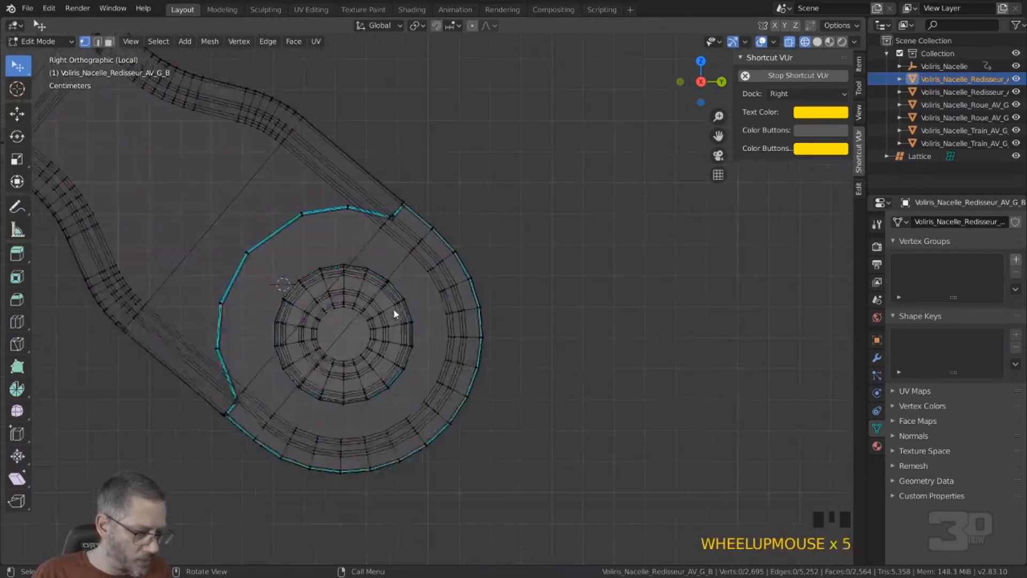
scroll(393, 311, "up", 1)
left_click(342, 344)
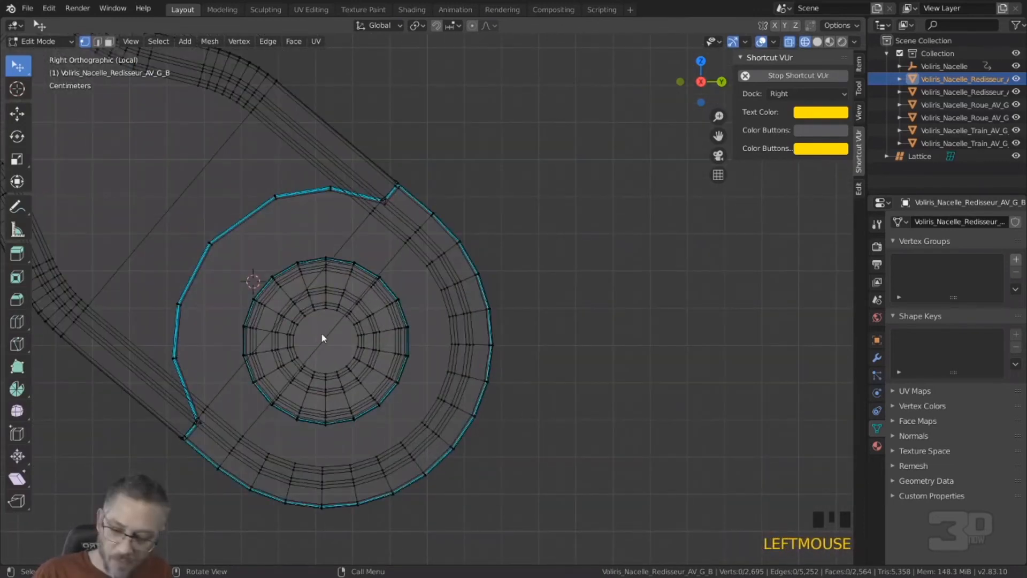
key("c")
scroll(322, 334, "up", 2)
left_click(324, 335)
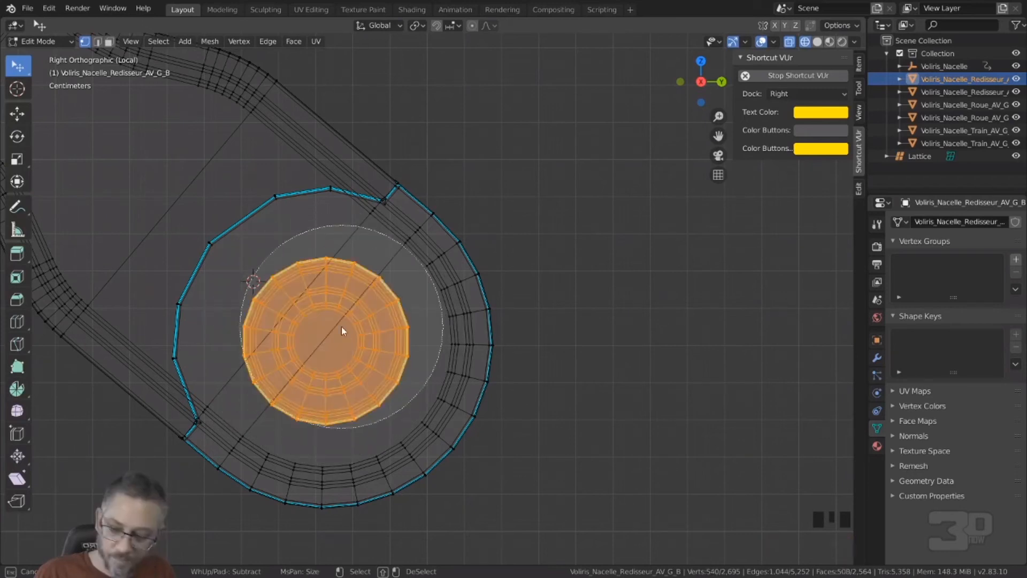
right_click(341, 326)
Step: Snap the 3D cursor to the lower arm's selected hub vertices, deselect them and return to Object Mode
key("shift+s")
left_click(366, 403)
scroll(365, 404, "down", 6)
left_click(505, 288)
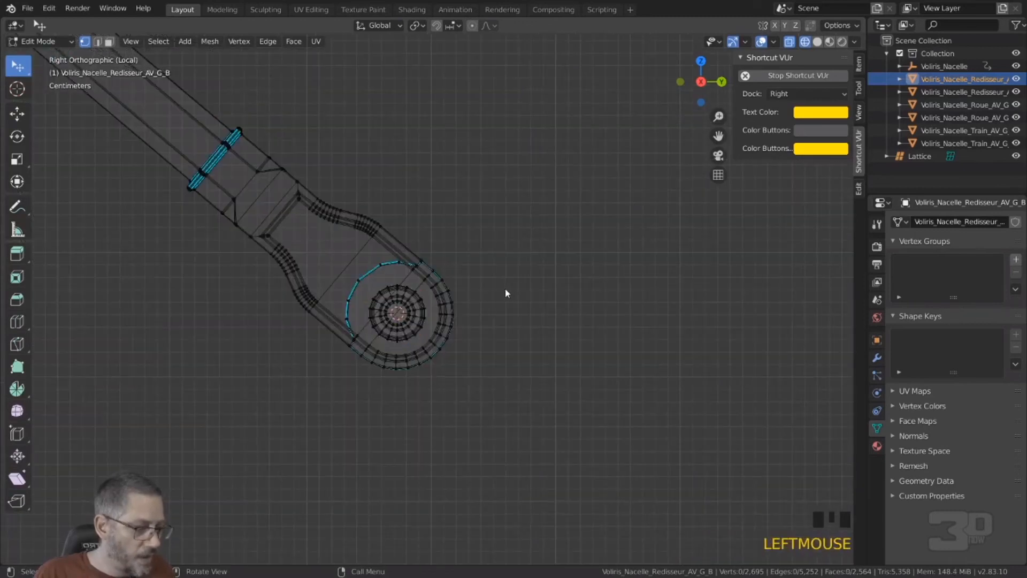
key("Tab")
Step: Add a cube-shaped empty with a radius of 0.1 m at the 3D cursor on the lower arm's bottom end
middle_click_drag(500, 288, 431, 336)
left_click(431, 336)
left_click(376, 312)
scroll(376, 312, "down", 7)
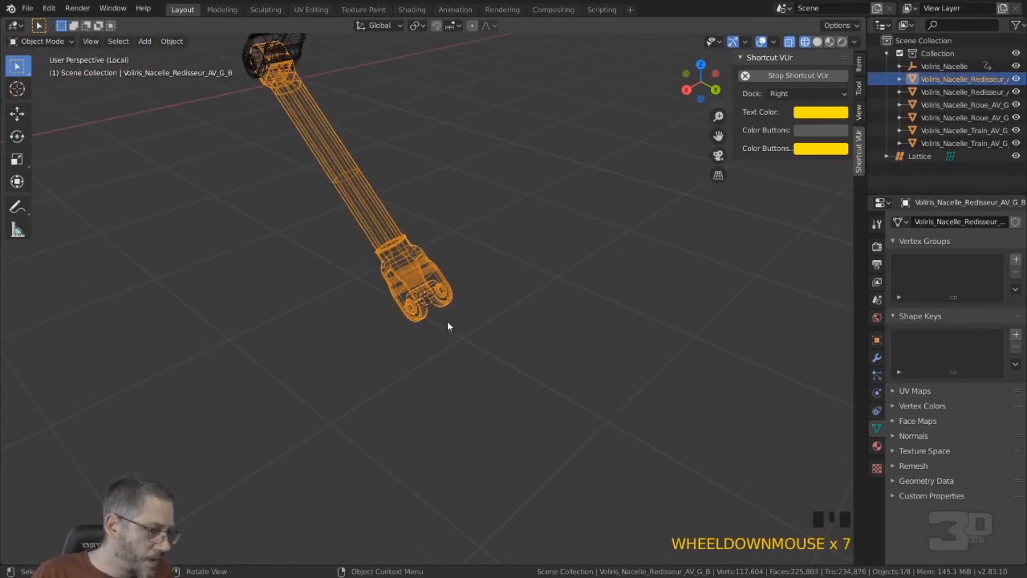
scroll(428, 303, "up", 6)
scroll(425, 304, "up", 3)
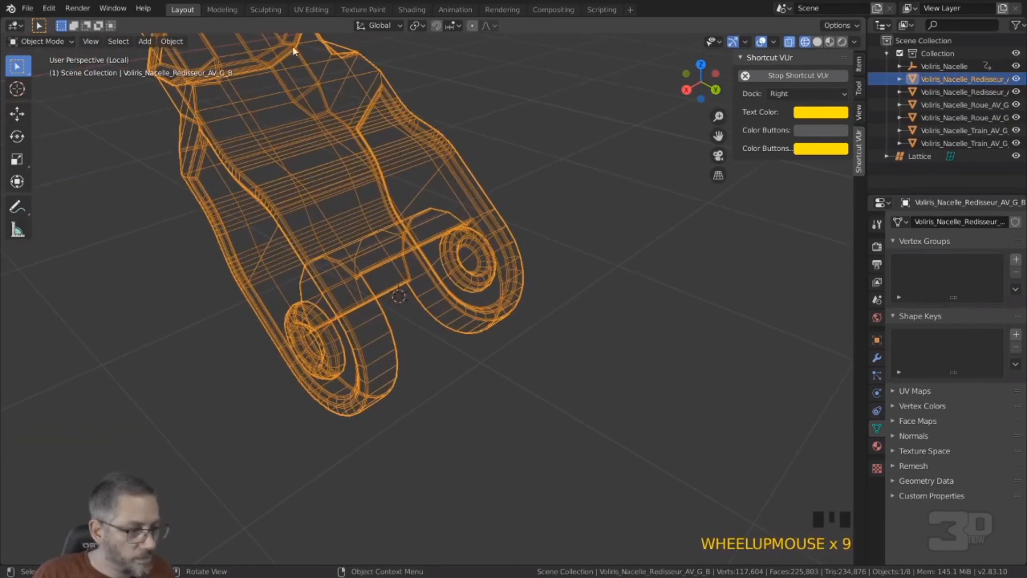
left_click(147, 43)
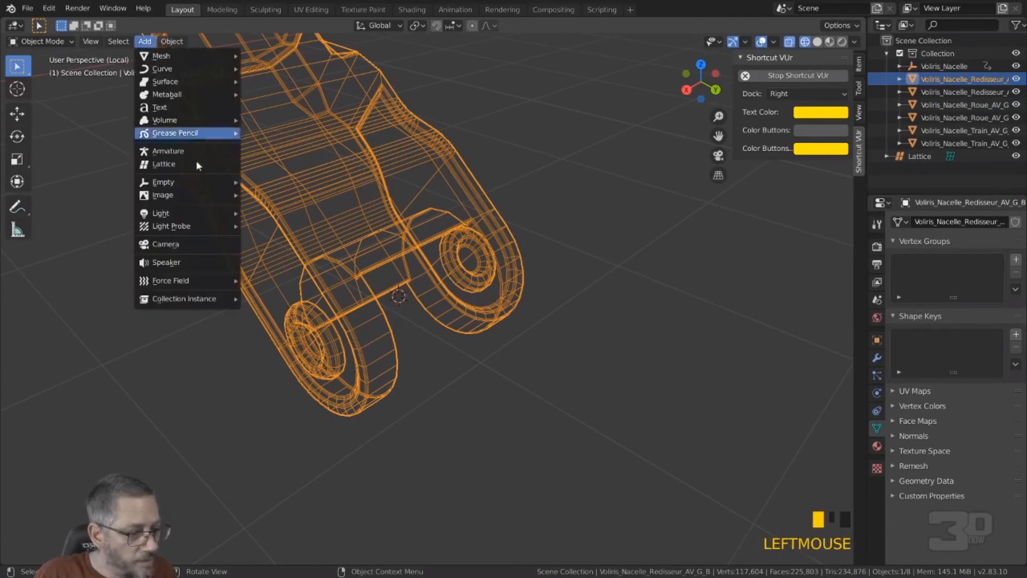
mouse_move(195, 185)
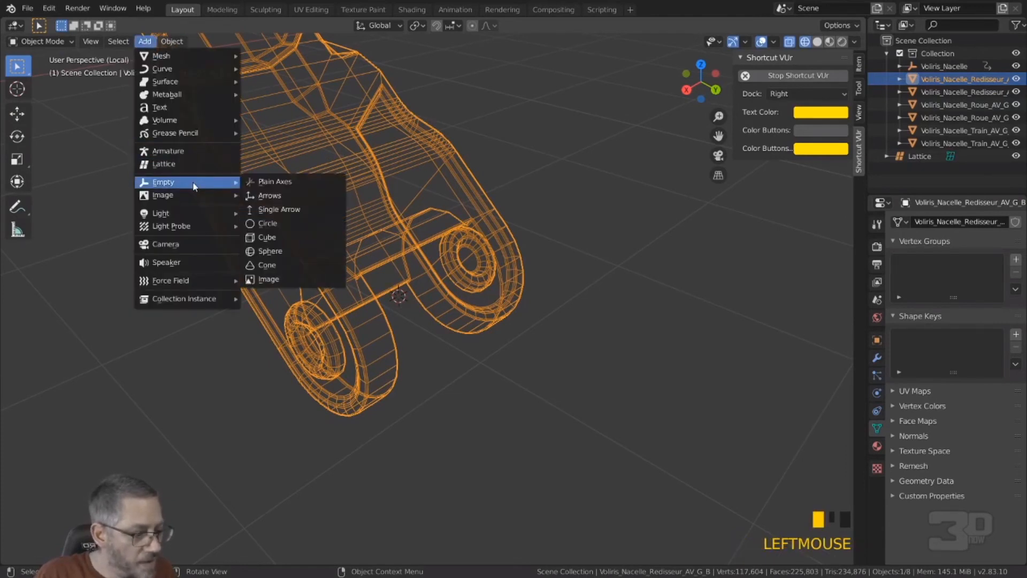
left_click(272, 237)
scroll(420, 266, "down", 4)
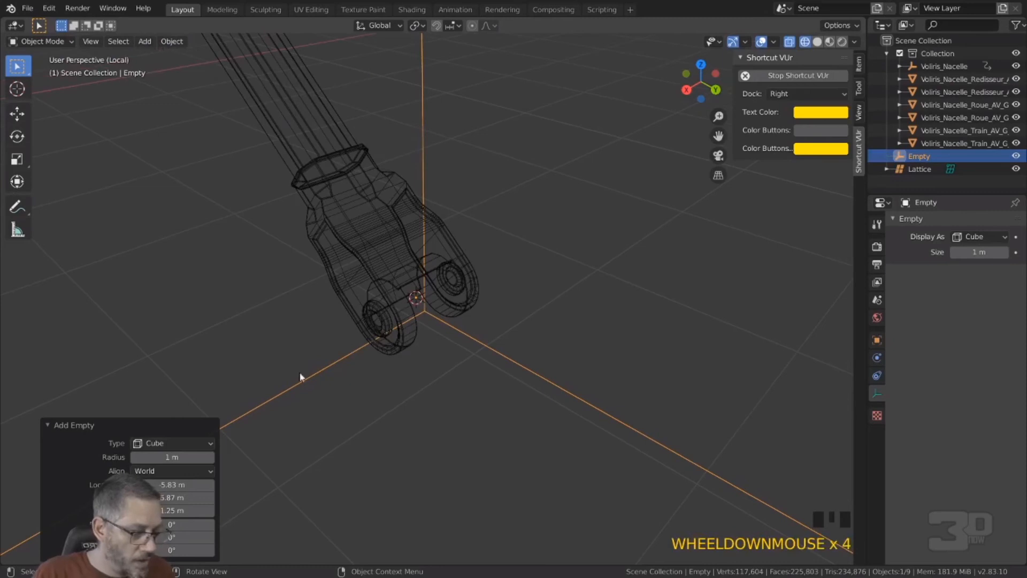
left_click(172, 457)
type(".1")
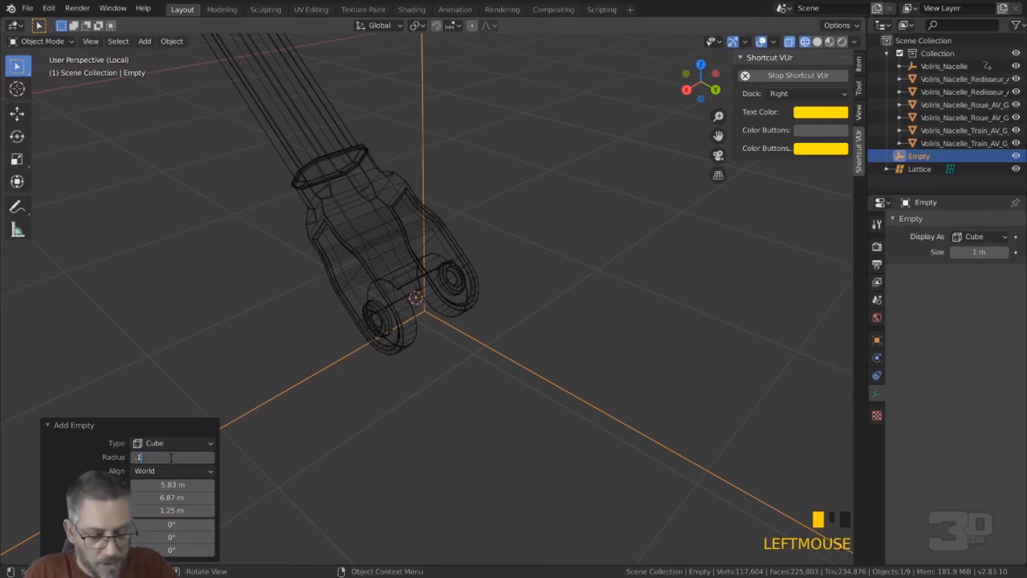
key("Return")
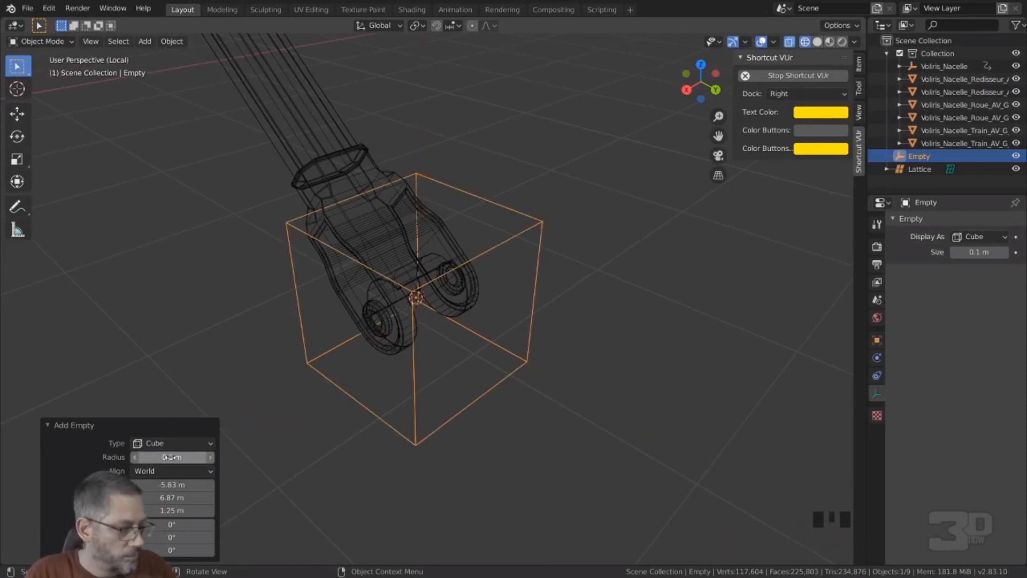
Step: Duplicate the cube empty and place the copy beside the two linkage arms
left_click(548, 312)
middle_click_drag(548, 312, 614, 276)
scroll(536, 309, "down", 3)
left_click(448, 282)
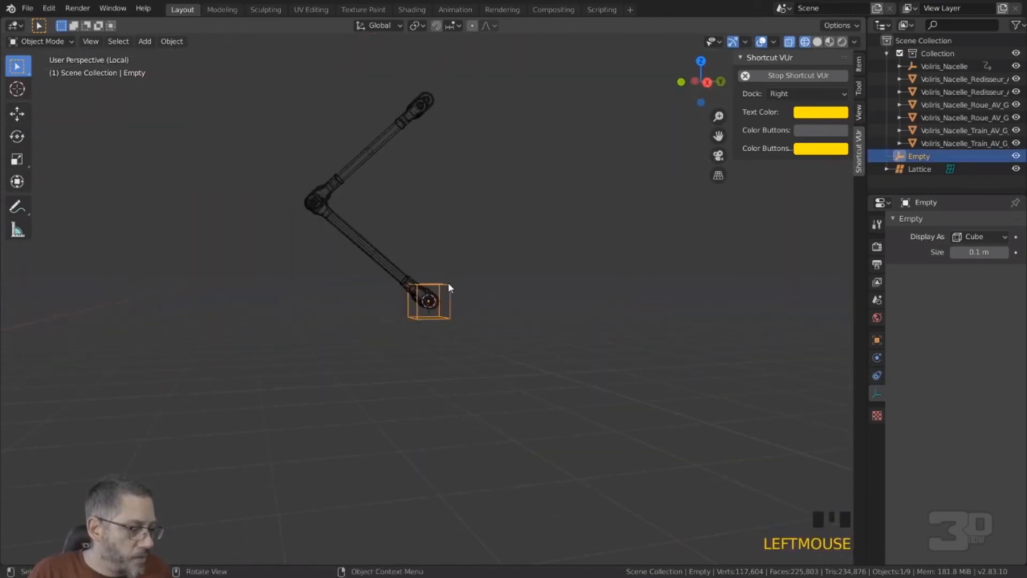
left_click(421, 104)
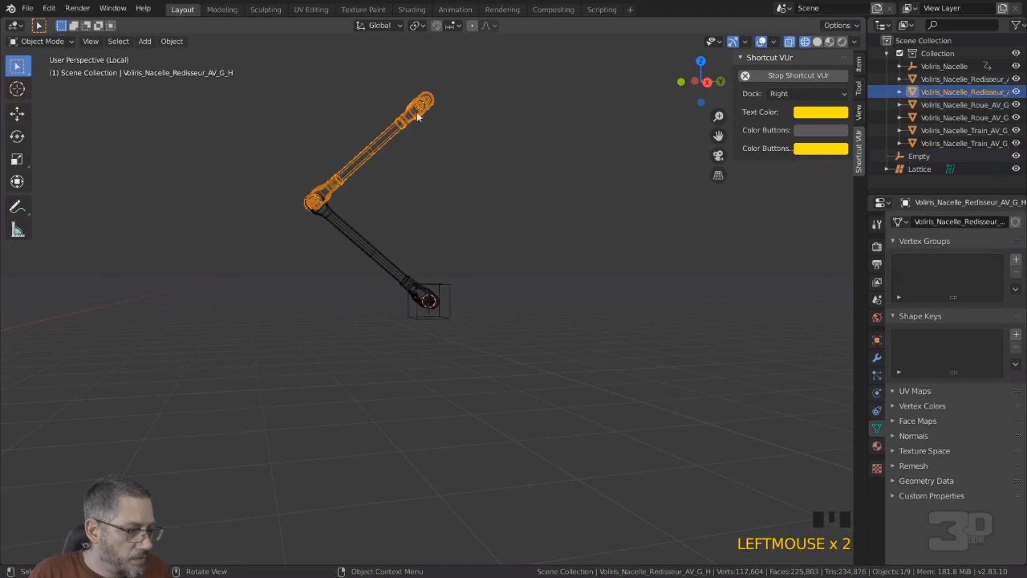
middle_click_drag(466, 163, 464, 304)
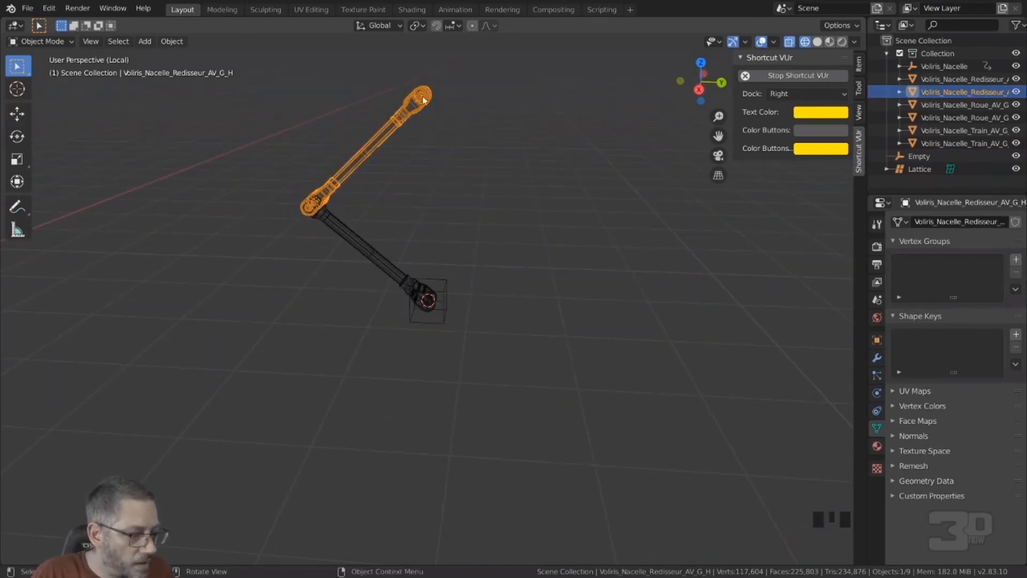
left_click(438, 284)
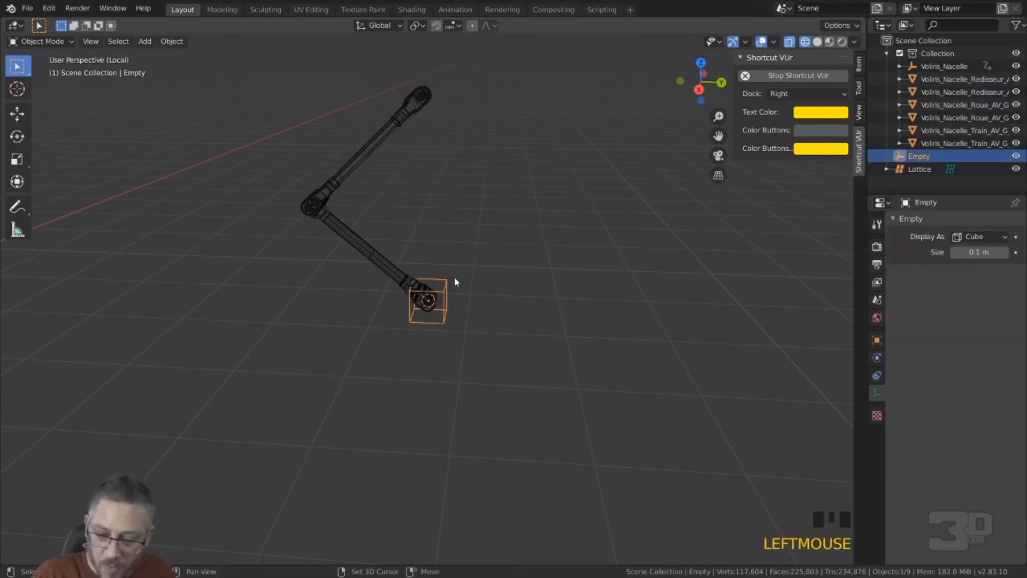
key("shift+d")
left_click(503, 195)
Step: Snap the 3D cursor to the upper arm's origin and move the duplicated cube empty onto the cursor
left_click(426, 108)
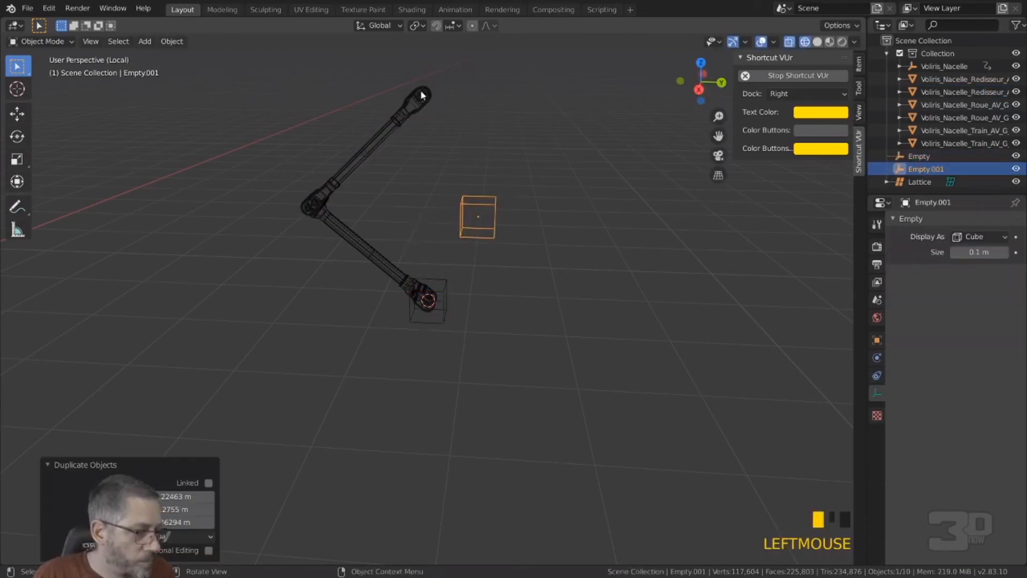
key("shift+s")
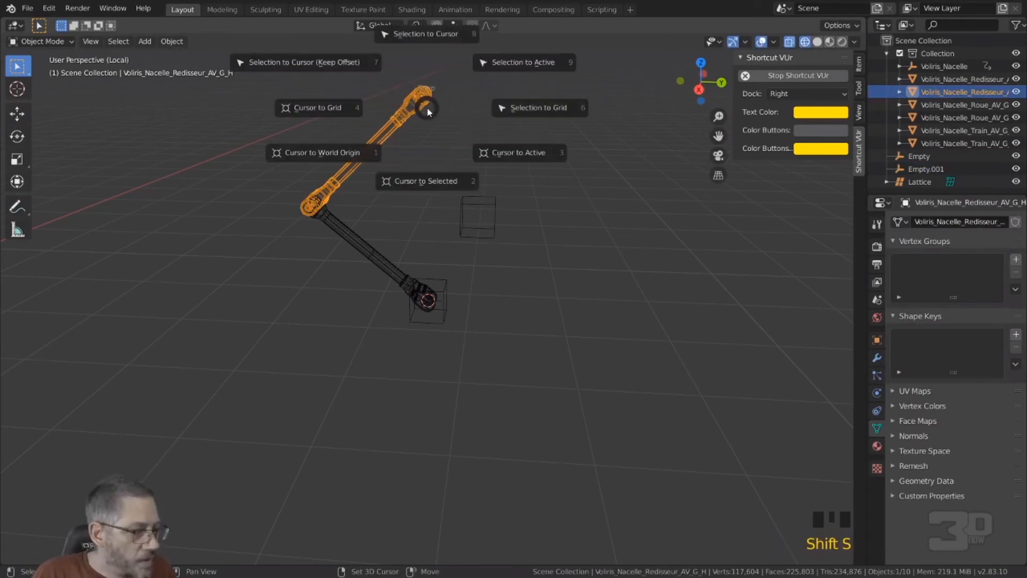
left_click(434, 182)
left_click(473, 210)
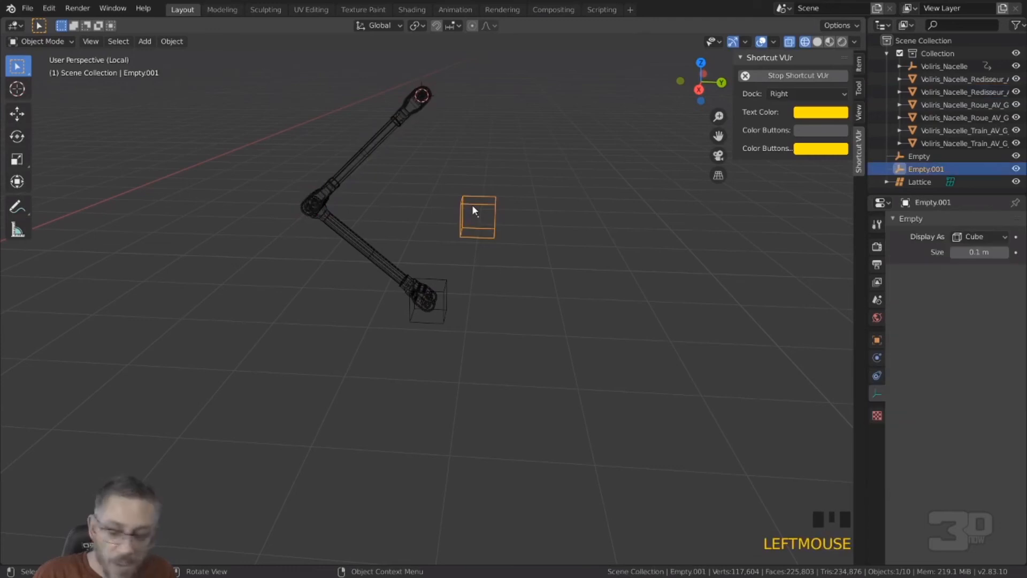
key("shift+s")
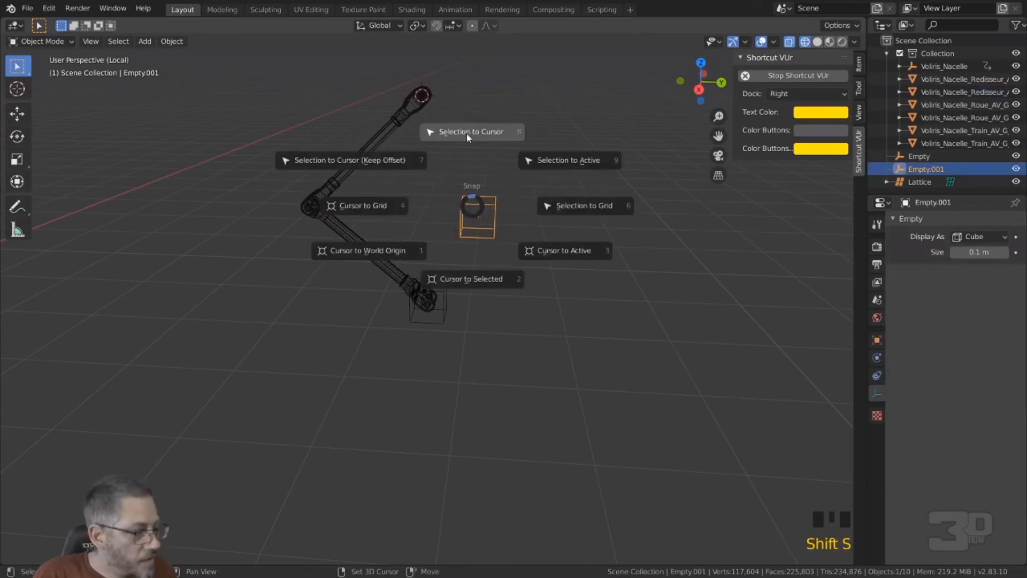
left_click(467, 132)
left_click(479, 204)
middle_click_drag(459, 182, 434, 197)
scroll(486, 197, "down", 1)
left_click(433, 190)
left_click(438, 193)
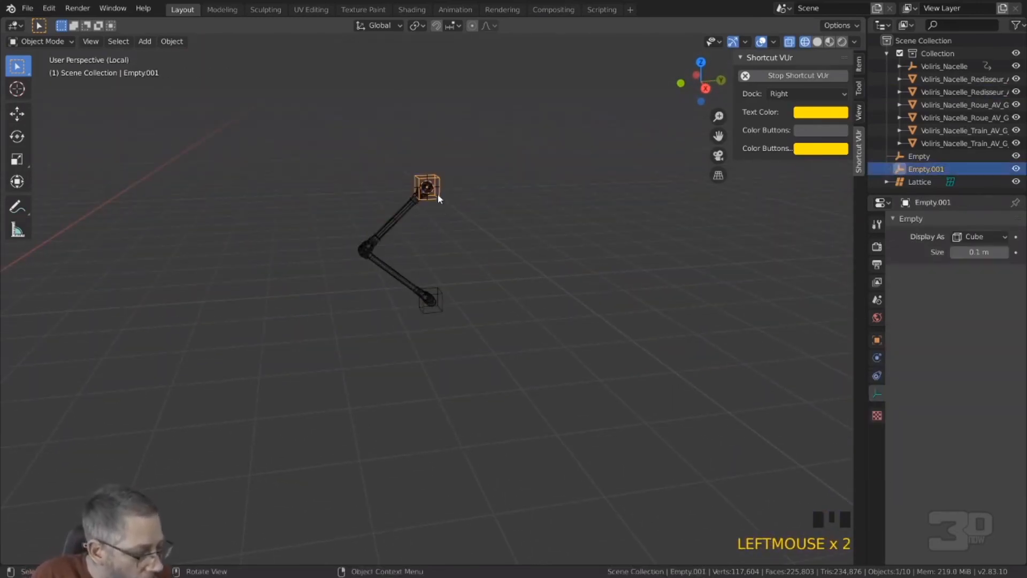
Step: Select the lower cube empty, leave local view and switch the viewport from wireframe to Material Preview shading
left_click(439, 310)
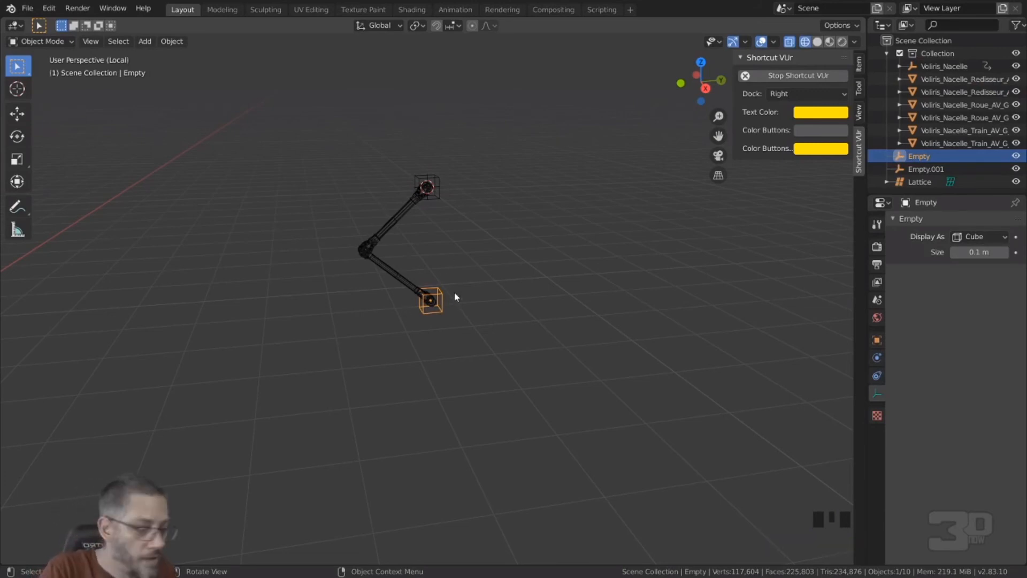
key("KP_Divide")
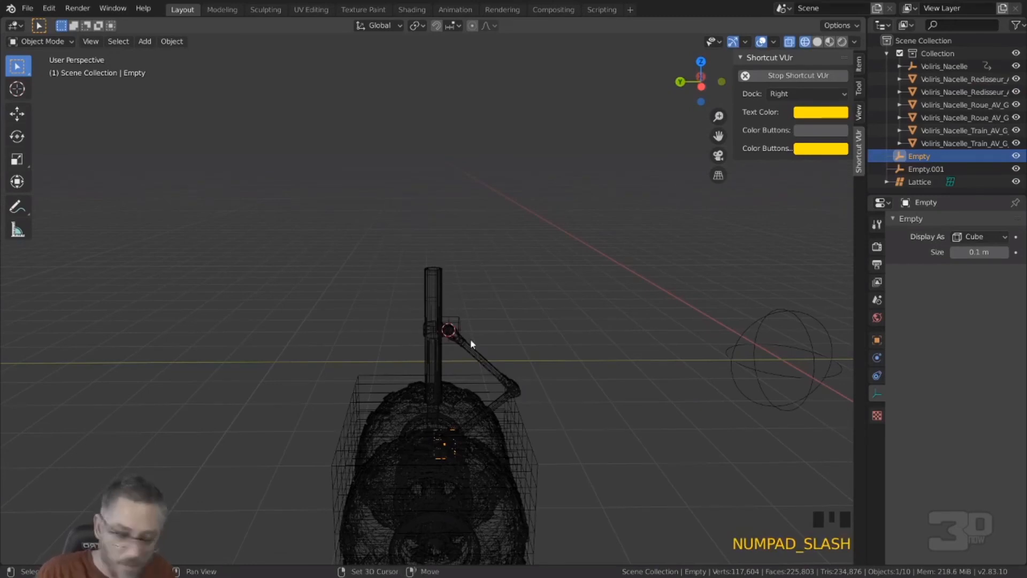
key("shift+z")
mouse_move(492, 347)
middle_mouse_down("shift")
mouse_move(486, 225)
mouse_move(512, 280)
mouse_move(599, 263)
middle_mouse_up("shift")
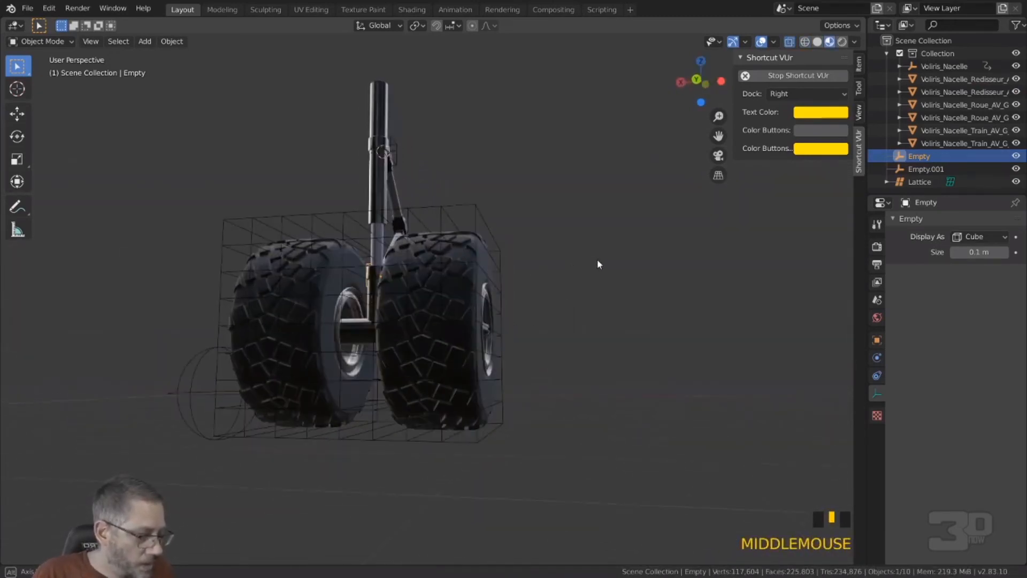
Step: Examine the lattice enclosing the two wheels from the front and right orthographic views
left_click(471, 212)
key("KP_1")
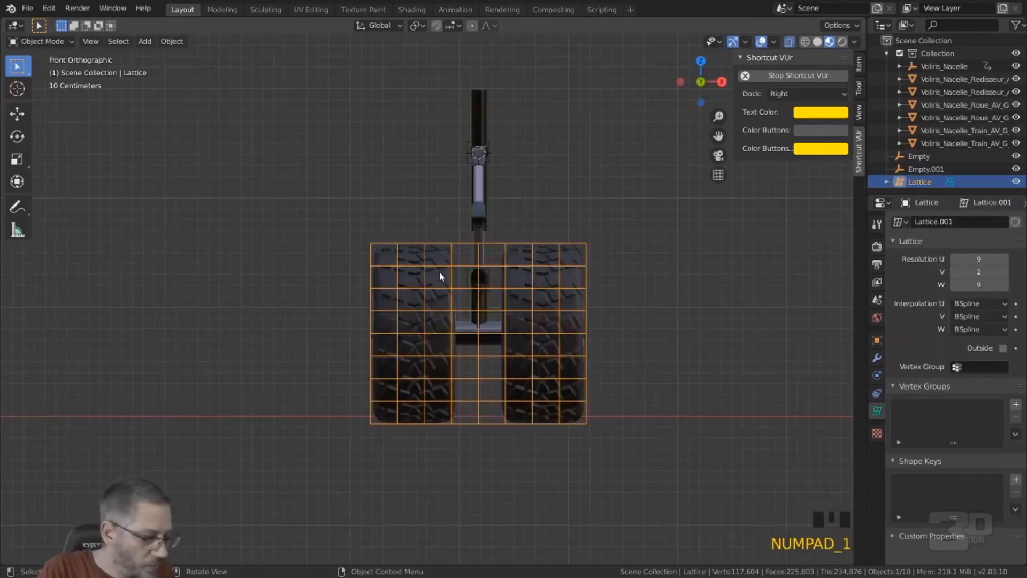
key("KP_1")
key("KP_3")
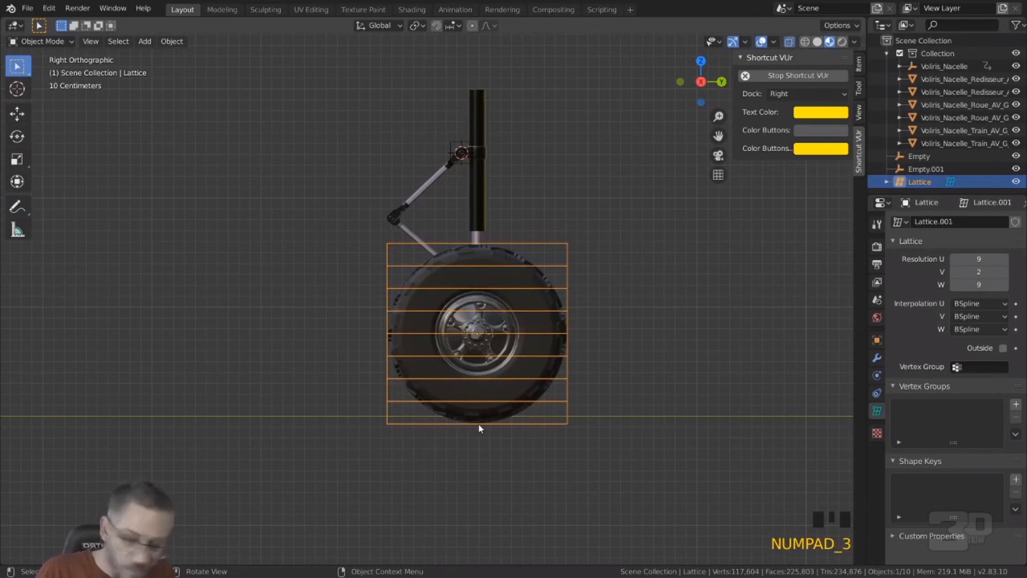
key("Tab")
key("Tab")
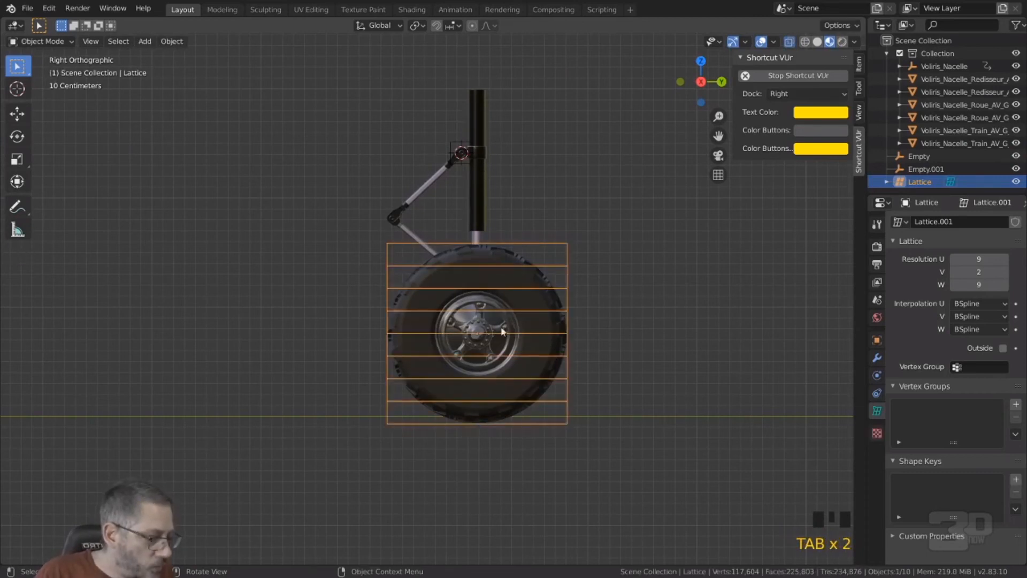
middle_click_drag(605, 332, 573, 344)
Step: Add a Lattice modifier to the wheel Voliris_Nacelle_Roue_AV_G_G with the object Lattice as its target
left_click(469, 339)
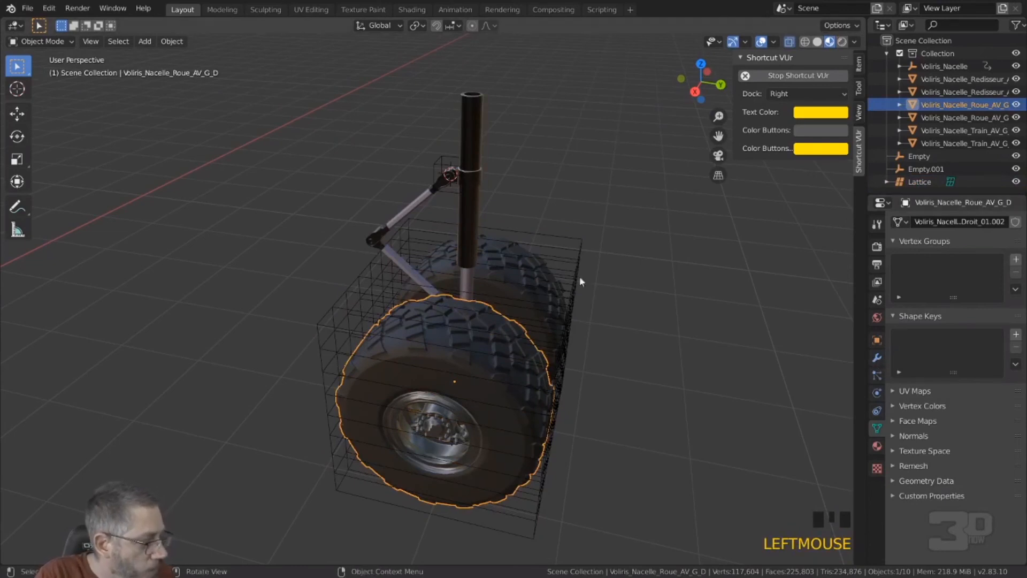
left_click(490, 262)
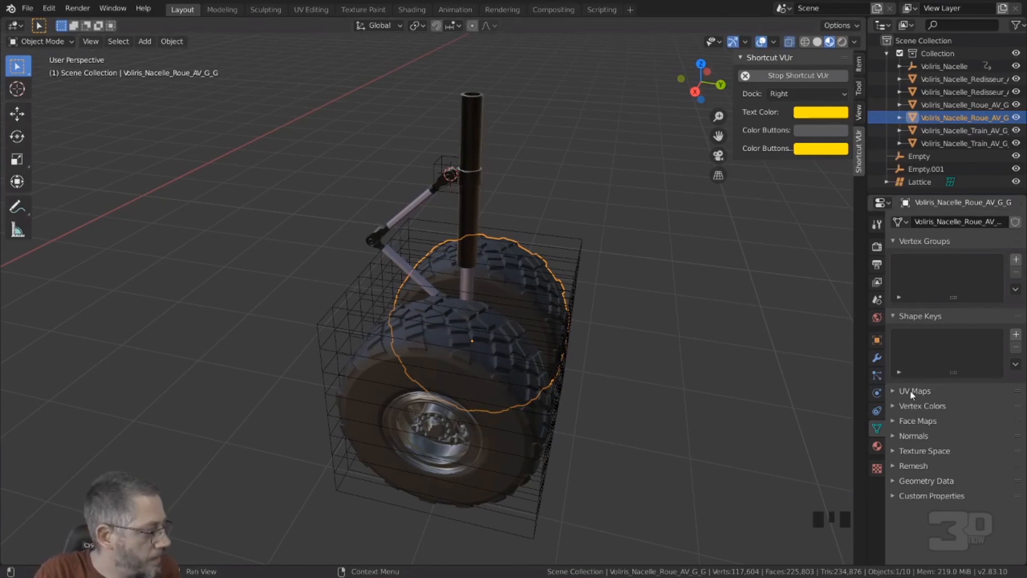
left_click(876, 357)
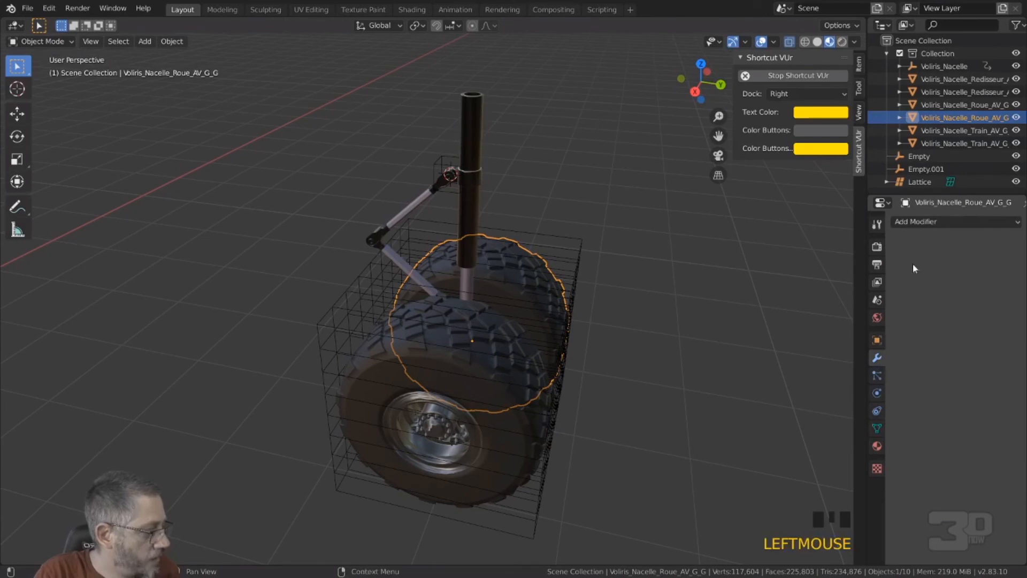
left_click(920, 224)
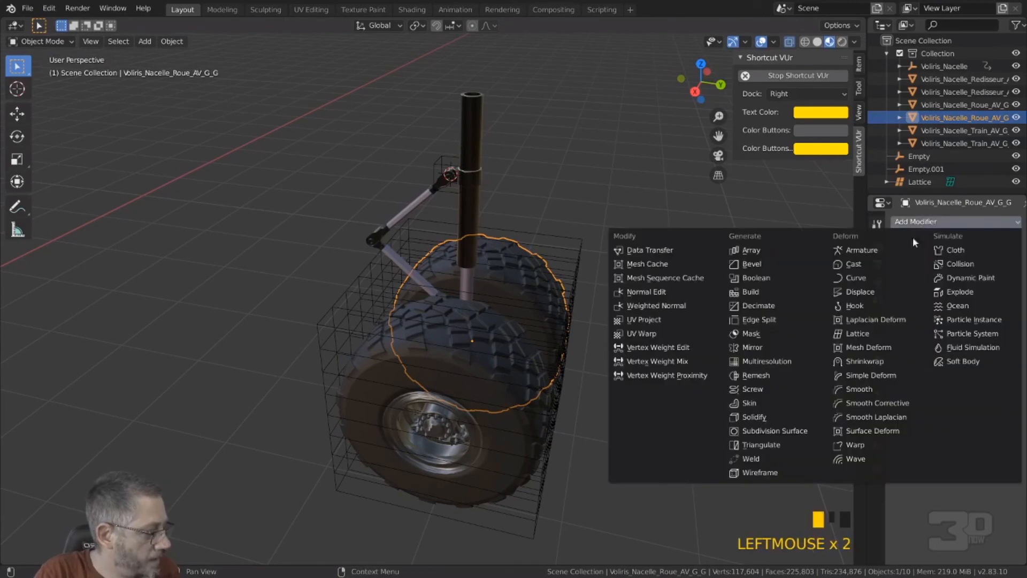
left_click(871, 334)
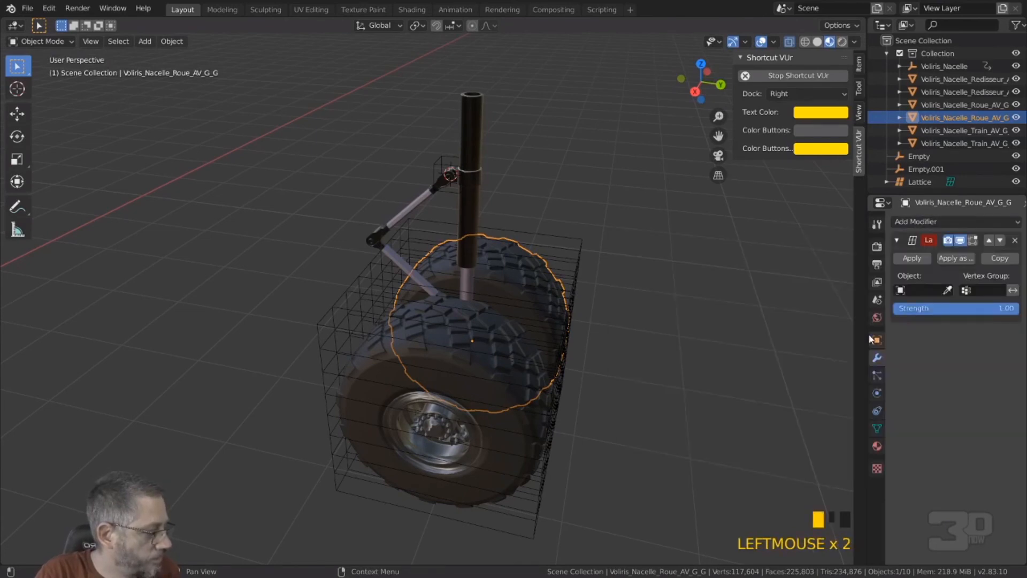
left_click(948, 290)
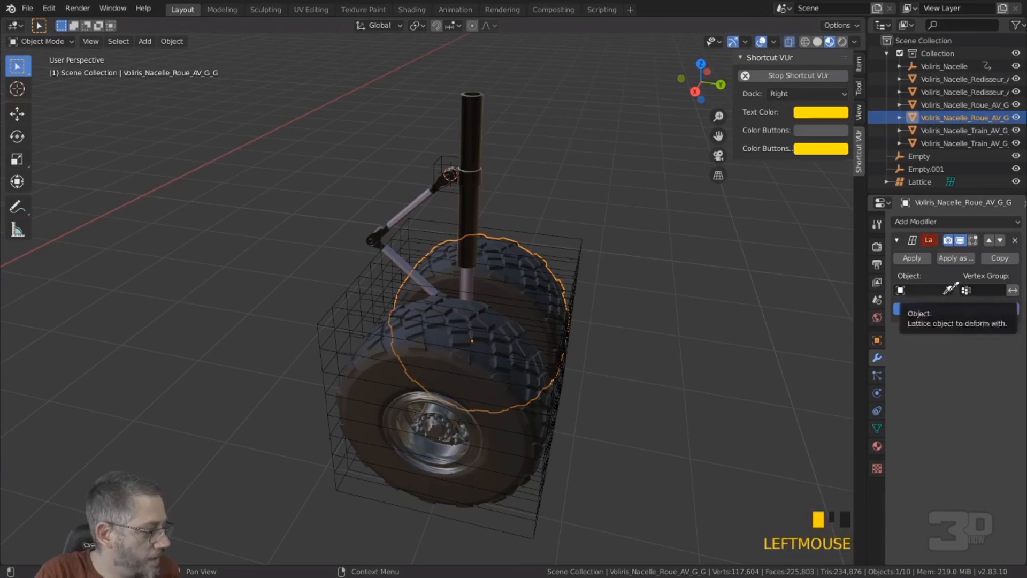
left_click(576, 260)
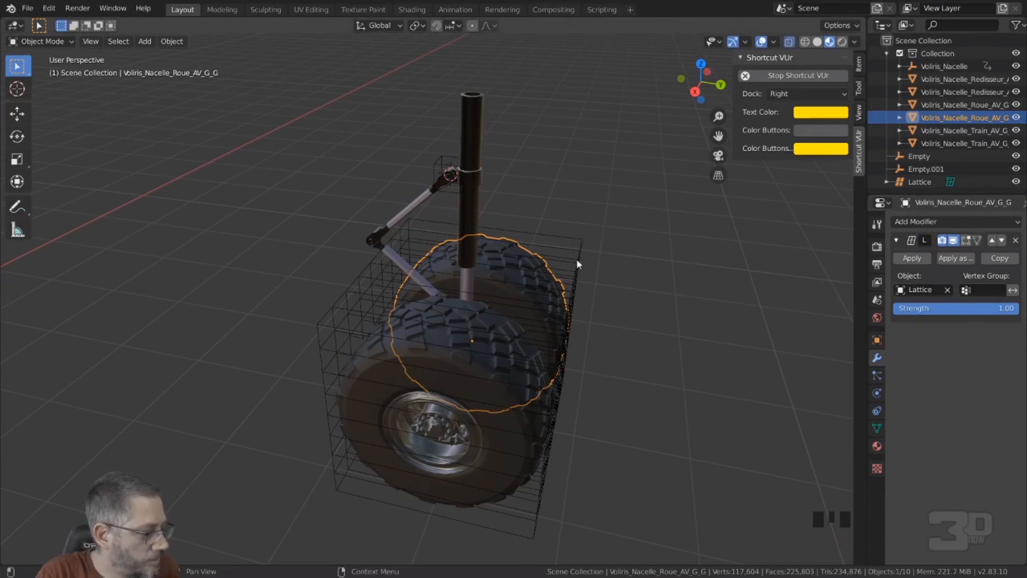
Step: Add a Lattice modifier to the wheel Voliris_Nacelle_Roue_AV_G_D and assign Lattice as its deform object
left_click(522, 440)
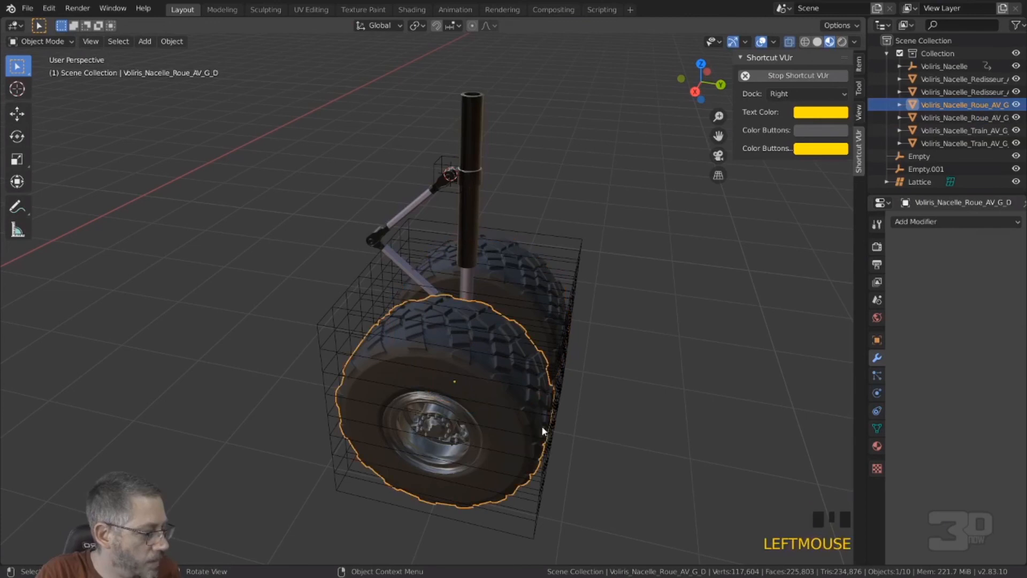
left_click(918, 224)
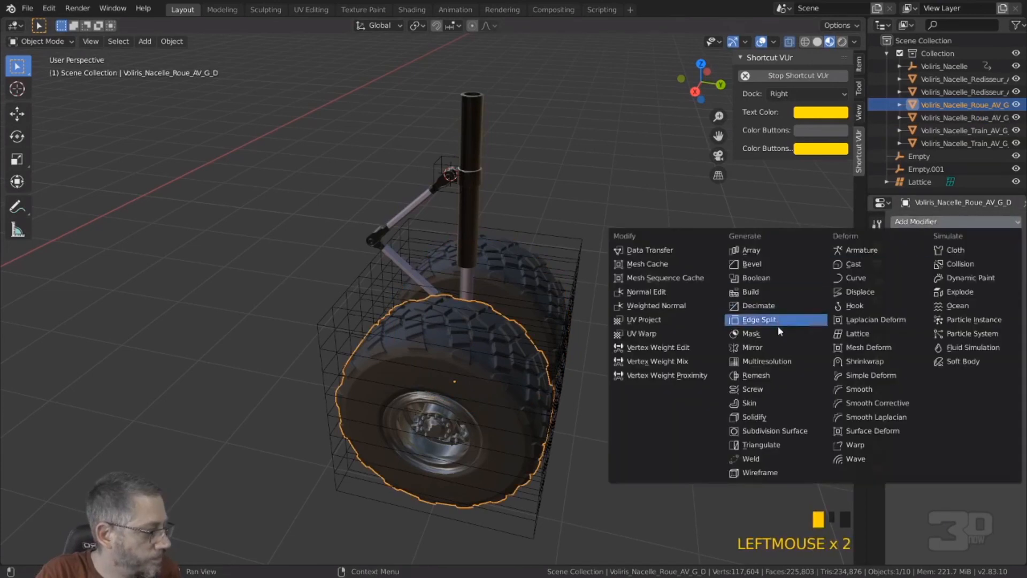
left_click(871, 334)
left_click(903, 290)
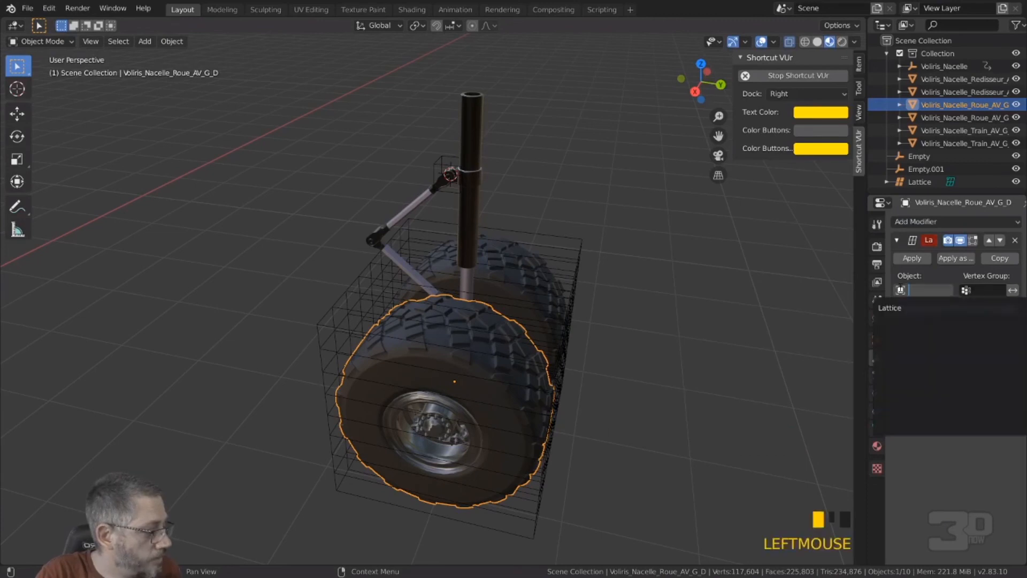
left_click(890, 308)
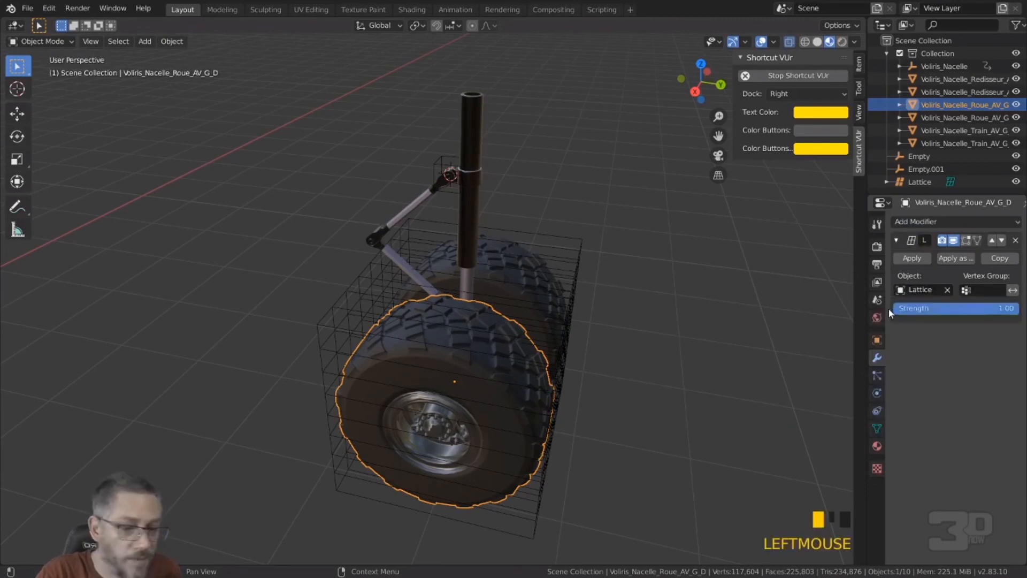
Step: Select the lattice around the wheels in the right orthographic view and enter Edit Mode on it
middle_click_drag(653, 342, 603, 325)
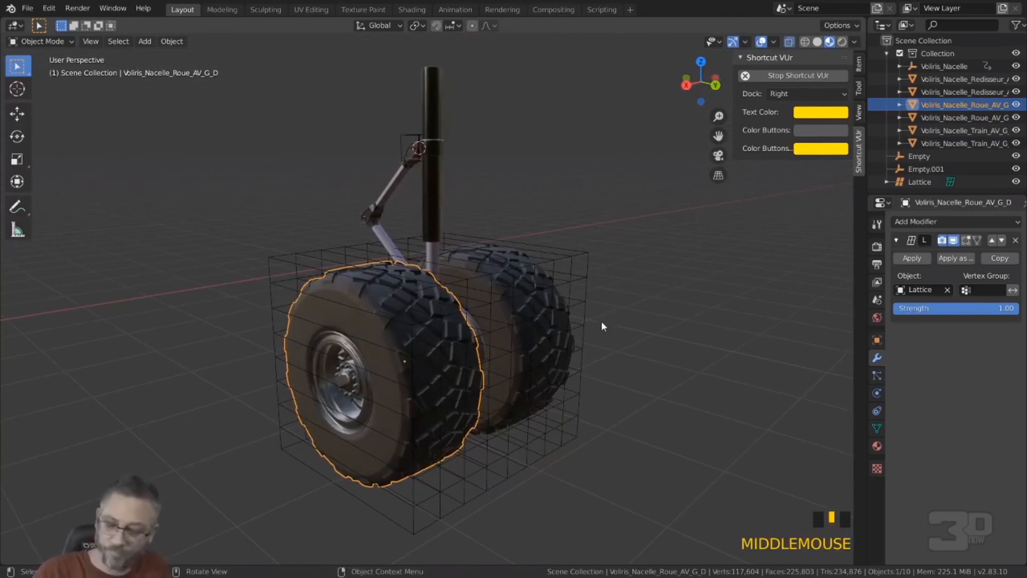
key("KP_1")
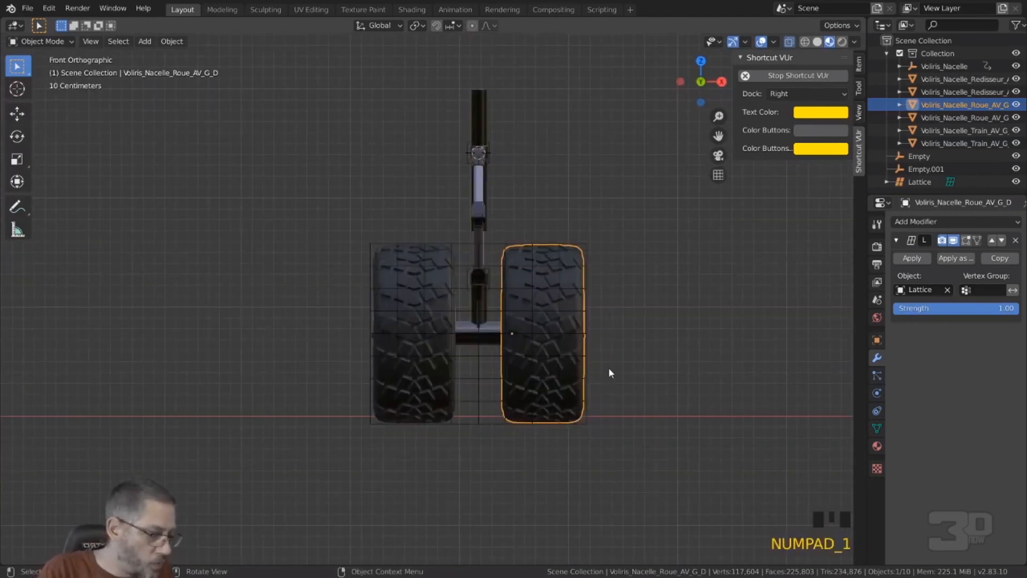
key("KP_3")
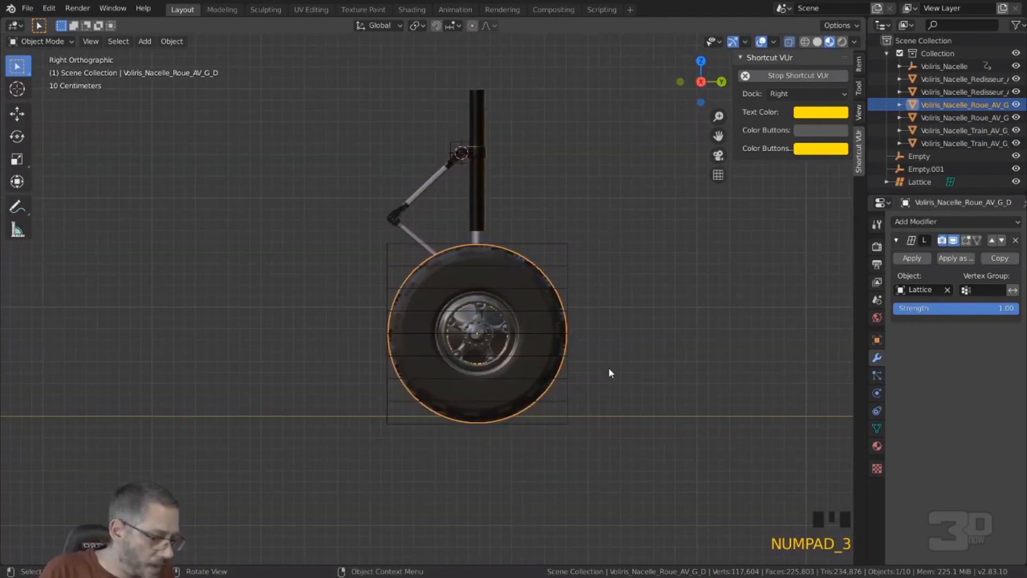
left_click(569, 385)
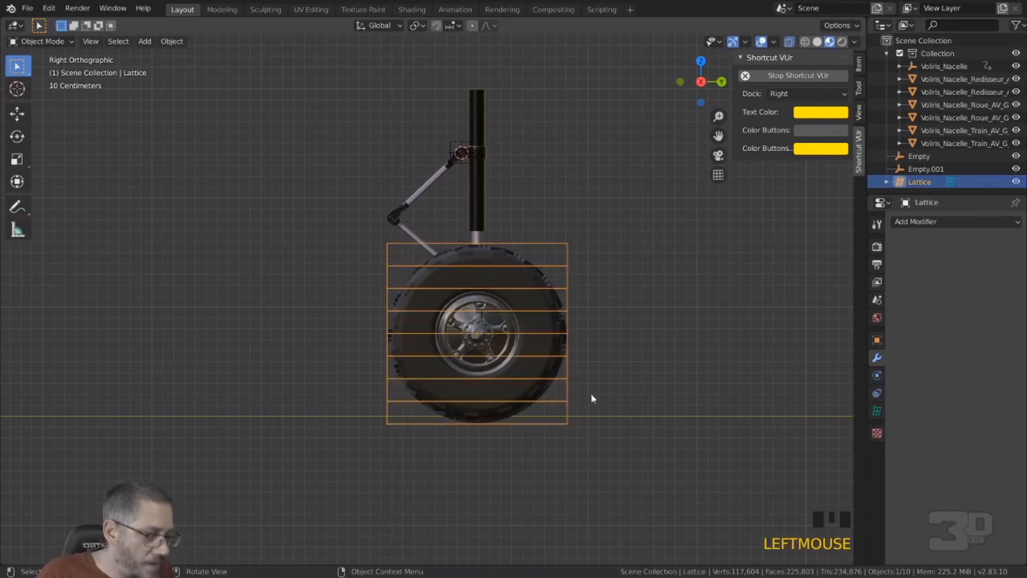
key("Tab")
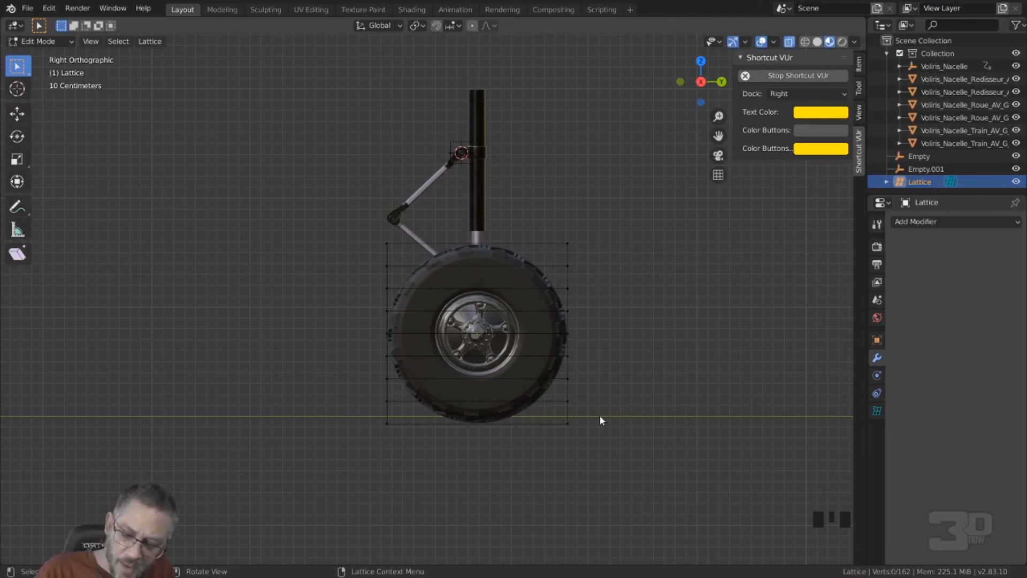
Step: Select the lattice's entire bottom layer of points and set their median global Z to 0 m
mouse_move(595, 414)
right_mouse_down("ctrl")
mouse_move(363, 425)
mouse_move(505, 450)
mouse_move(634, 438)
right_mouse_up("ctrl")
middle_click_drag(634, 439, 608, 444)
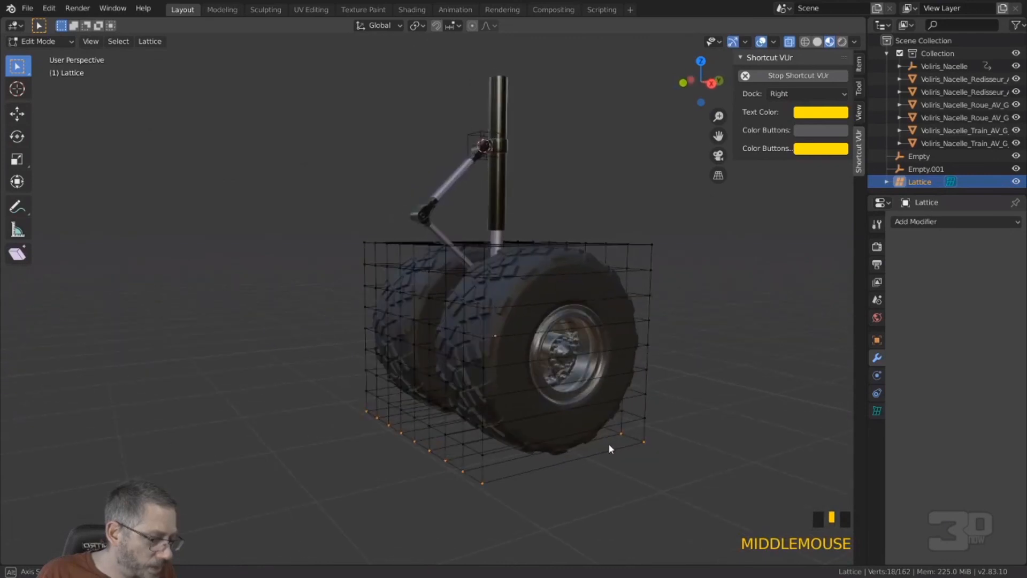
key("KP_3")
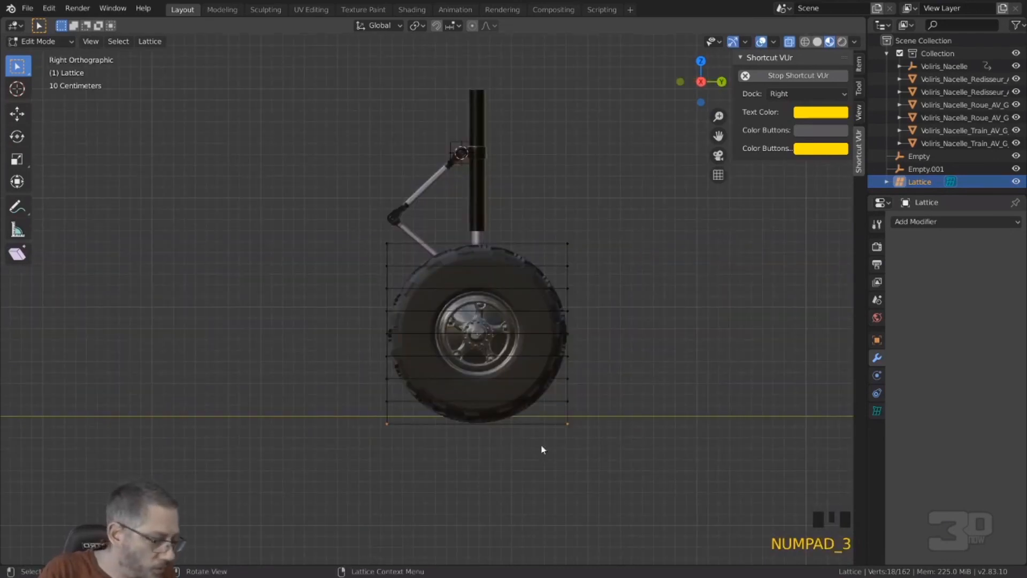
scroll(494, 453, "up", 2)
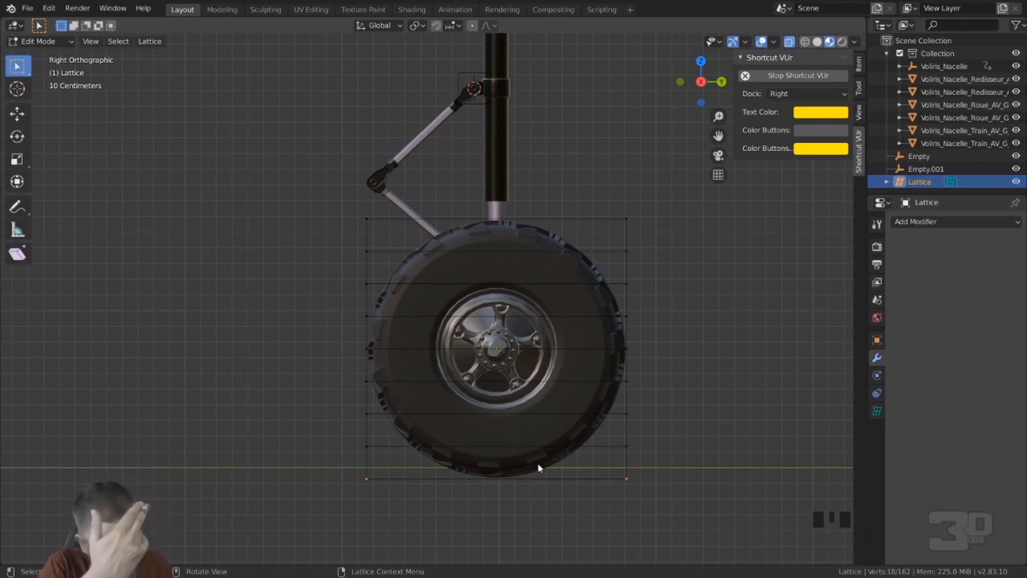
left_click(858, 66)
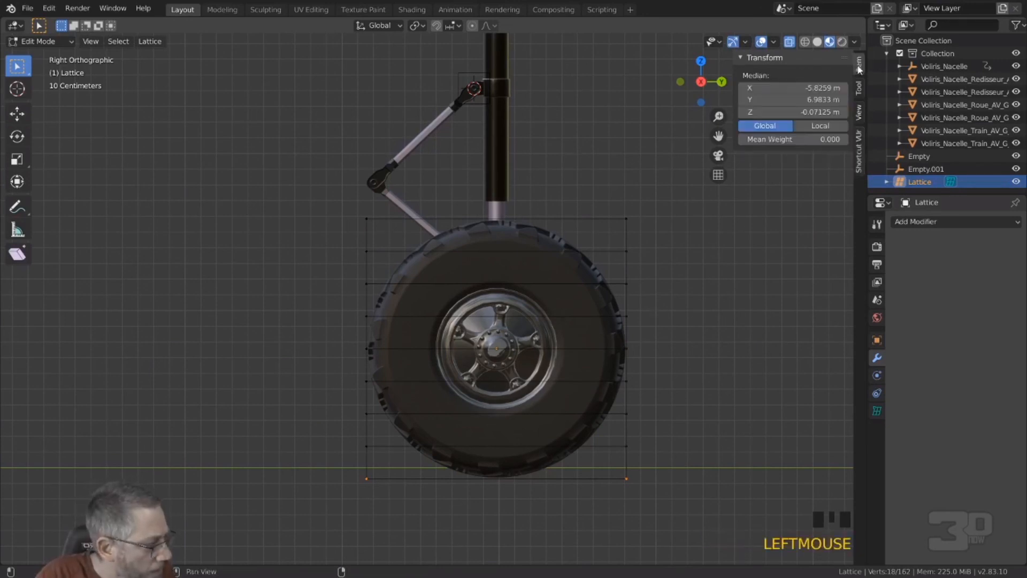
double_click(797, 113)
type("0")
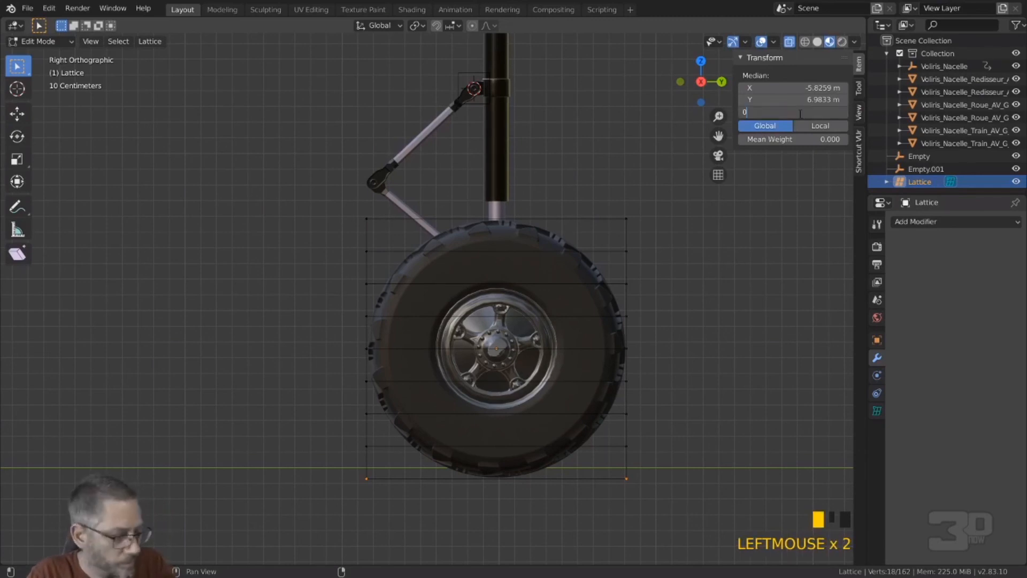
key("Return")
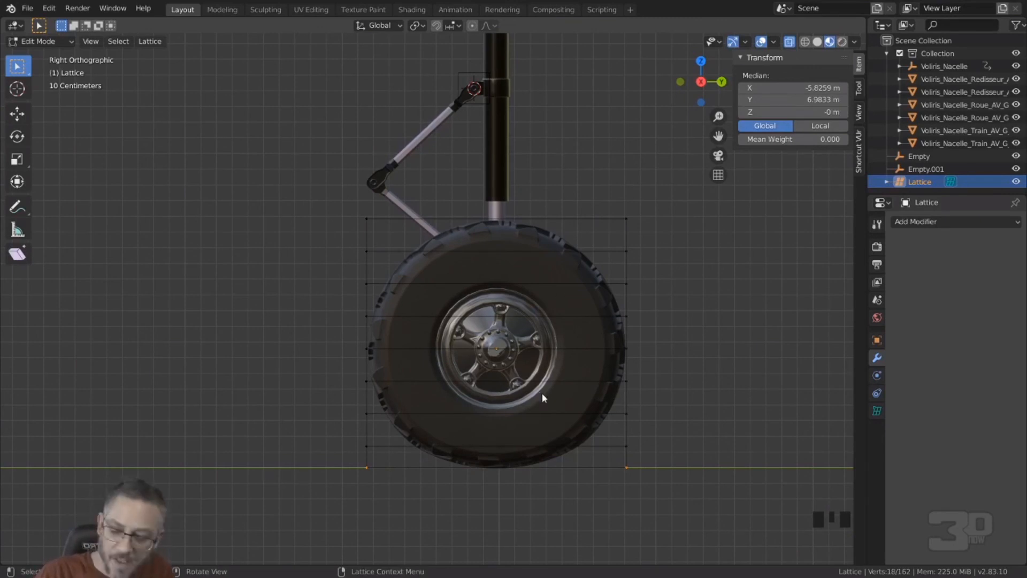
Step: Scale the lattice's bottom points along global Y by about 1.072 to bulge the tyres at the ground
key("s")
key("y")
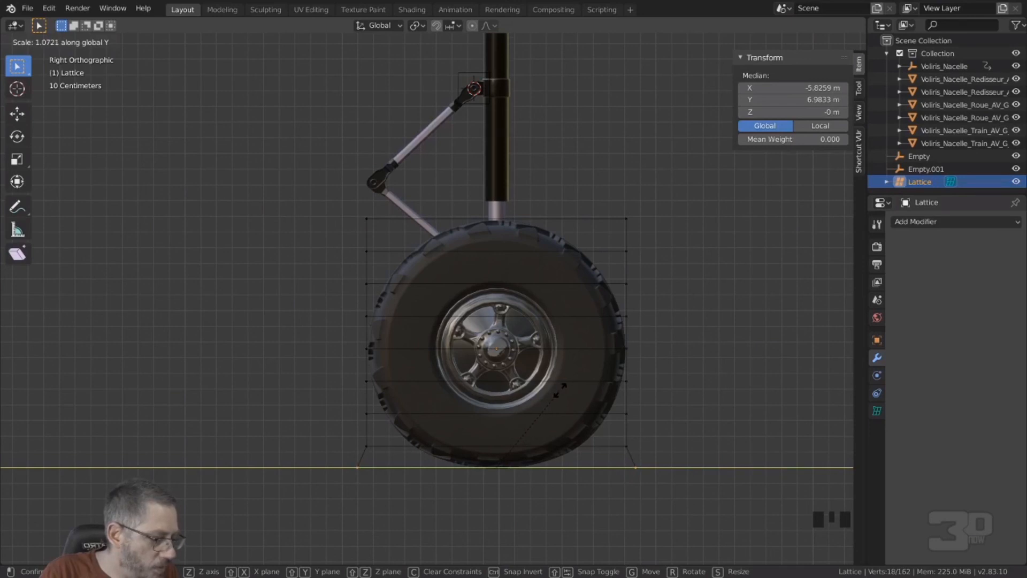
left_click(562, 392)
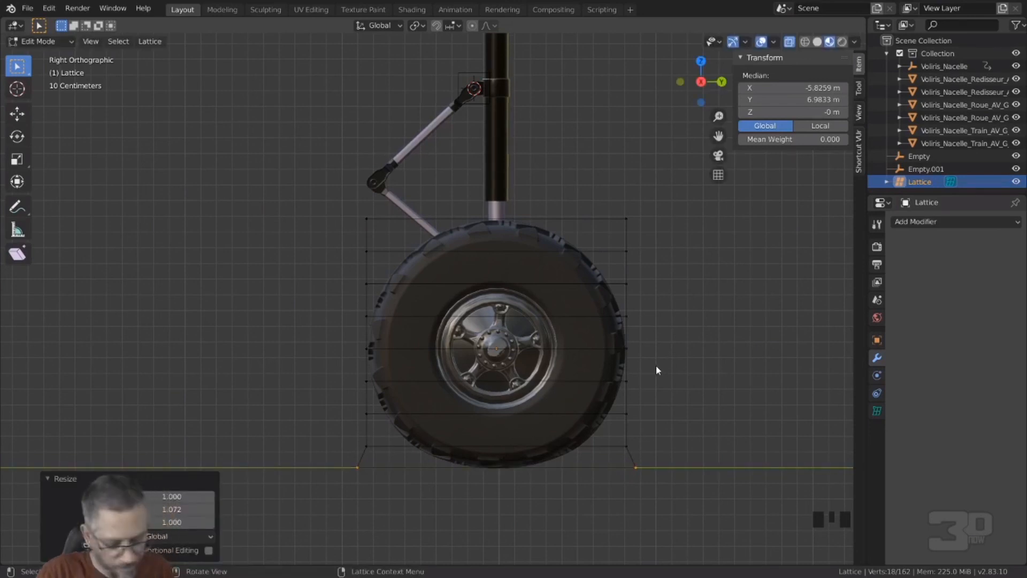
middle_click_drag(433, 402, 562, 388)
Step: Select the bottom lattice points under the wheel Roue_AV_G_G in front view and widen them slightly along global X
key("KP_1")
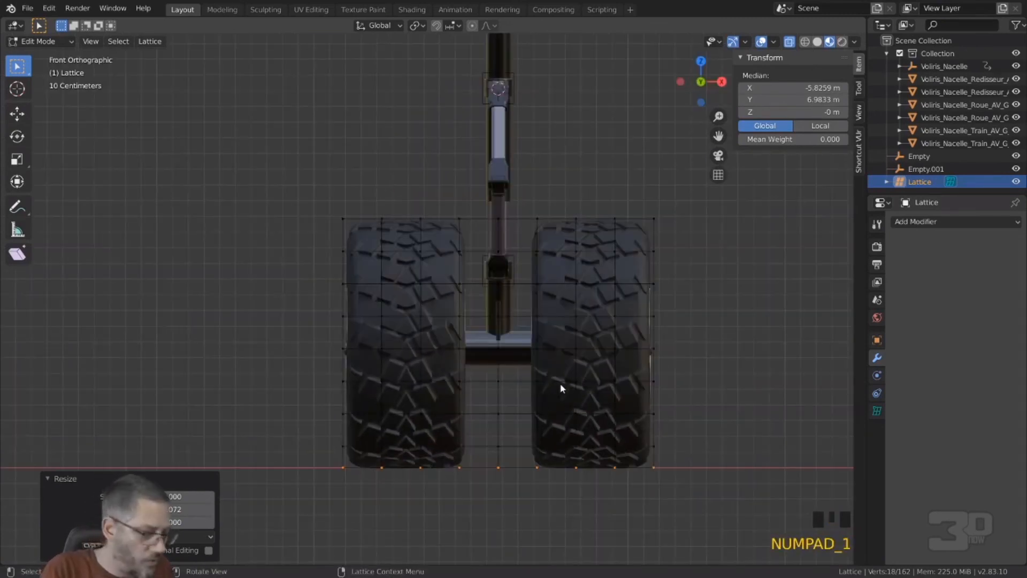
left_click_drag(474, 491, 309, 461)
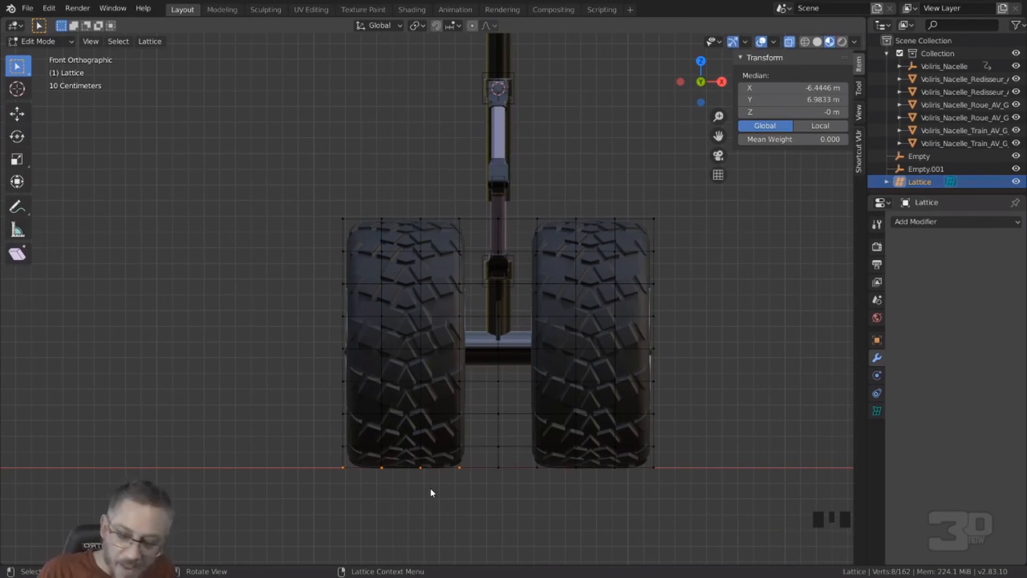
key("s")
key("x")
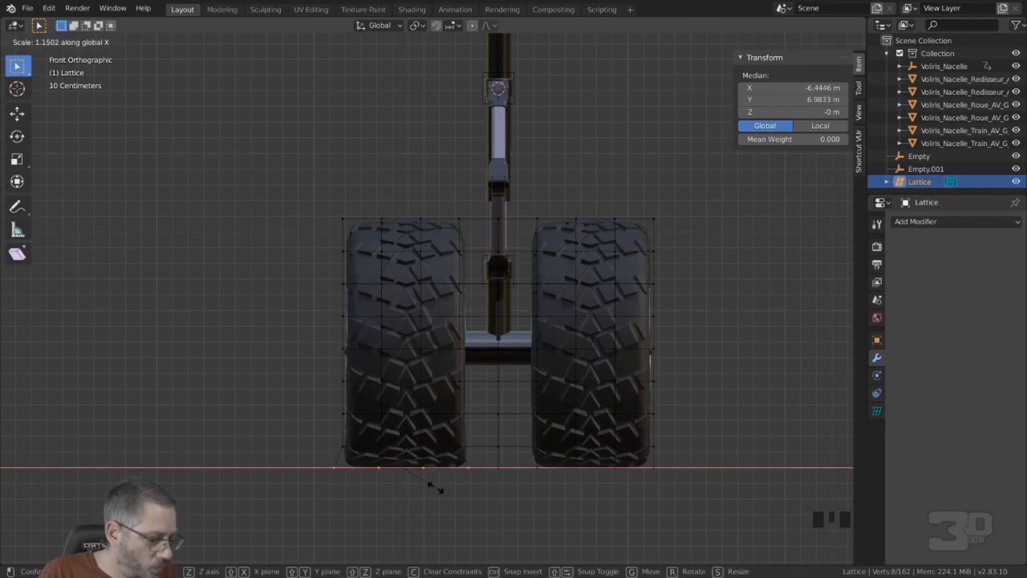
left_click(435, 486)
Step: Select the bottom lattice points under the wheel Roue_AV_G_D and scale them along global X by about 1.12
left_click_drag(529, 485, 677, 459)
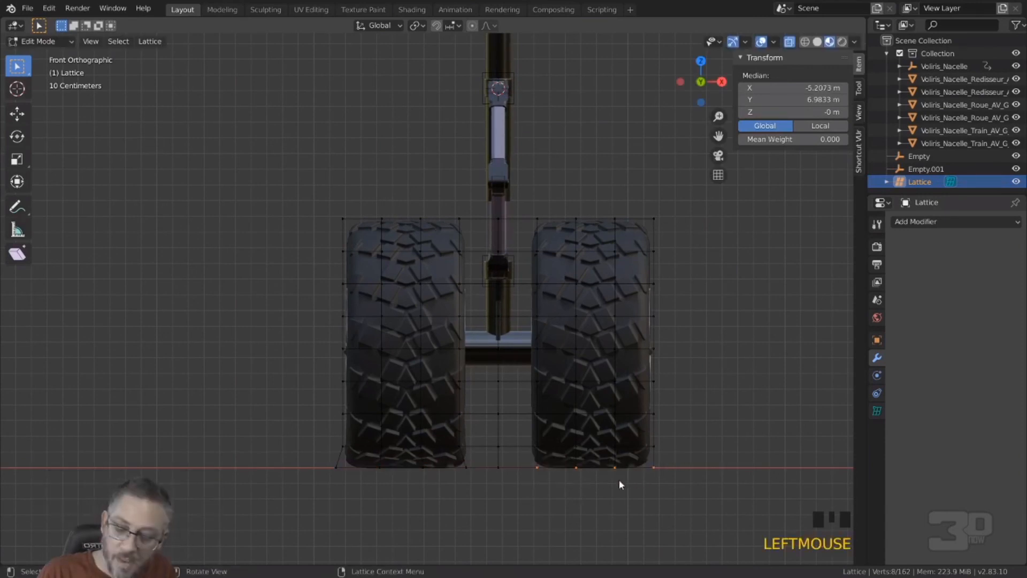
key("s")
key("x")
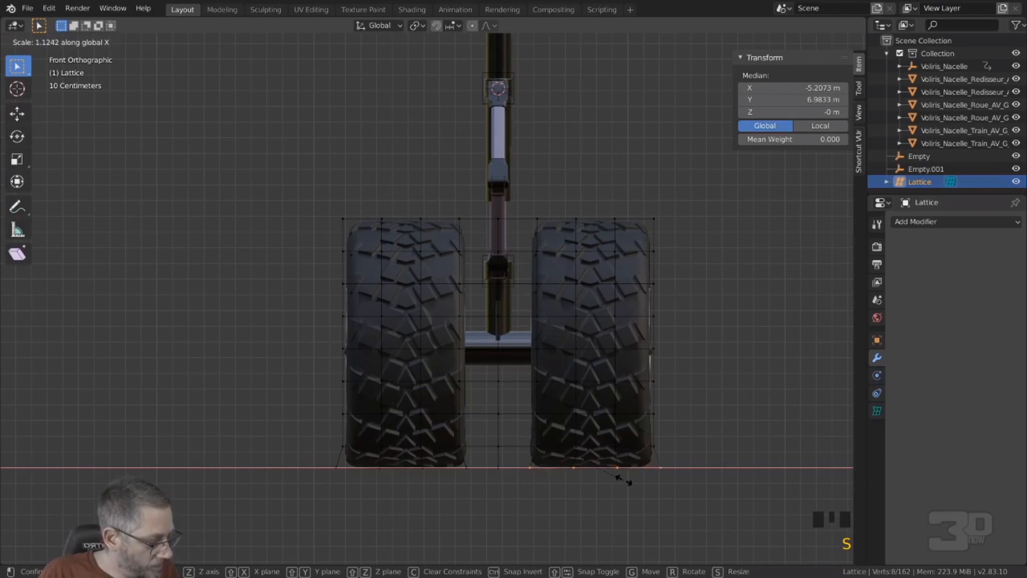